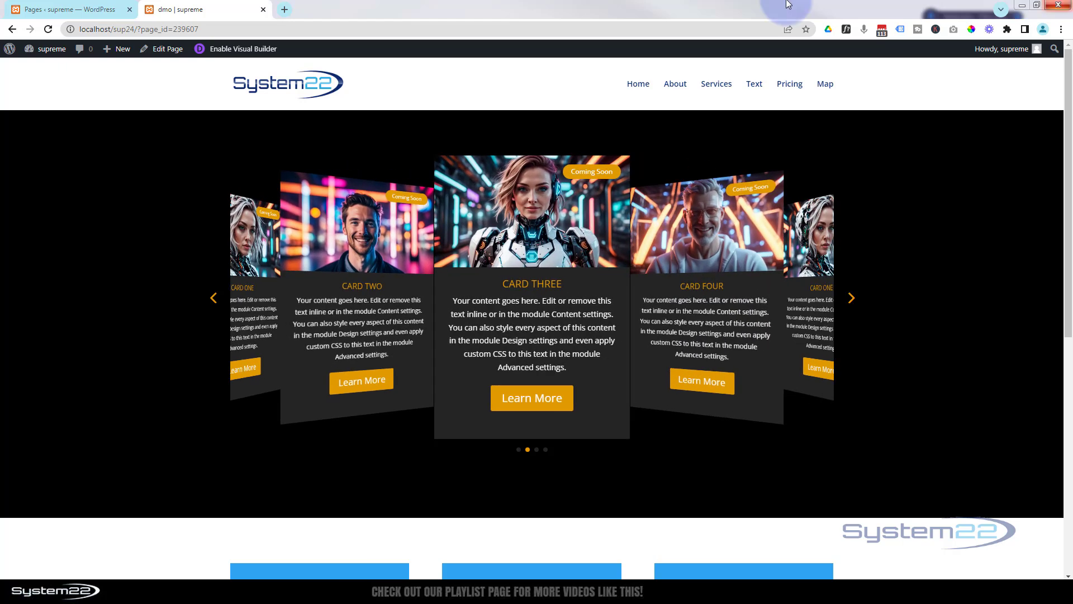
- Create a new WordPress page in a separate browser tab and title it "Carousel"
mouse_move(124, 50)
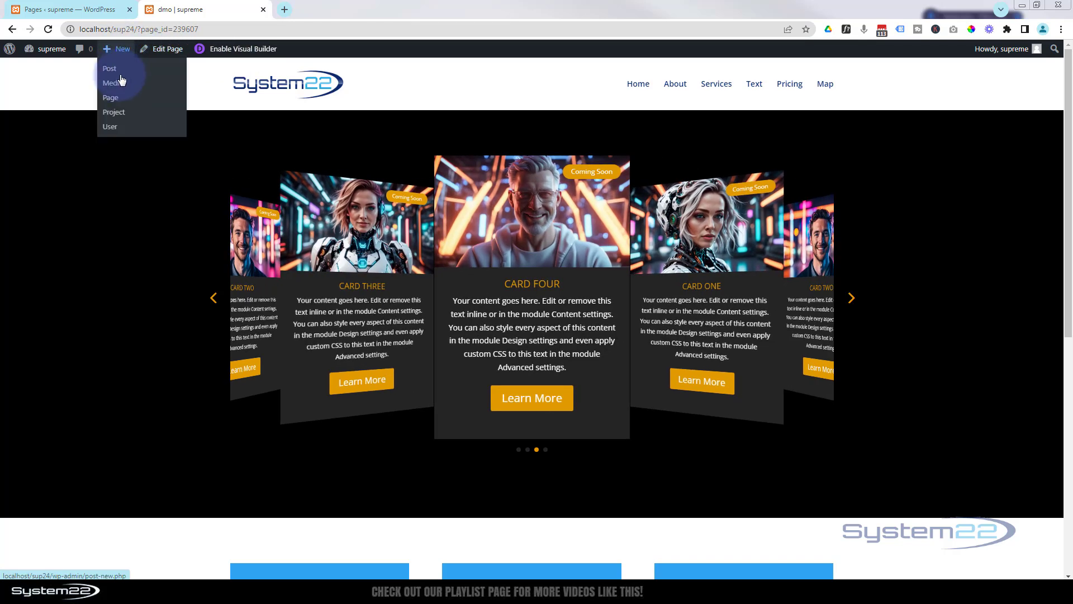
middle_click(111, 98)
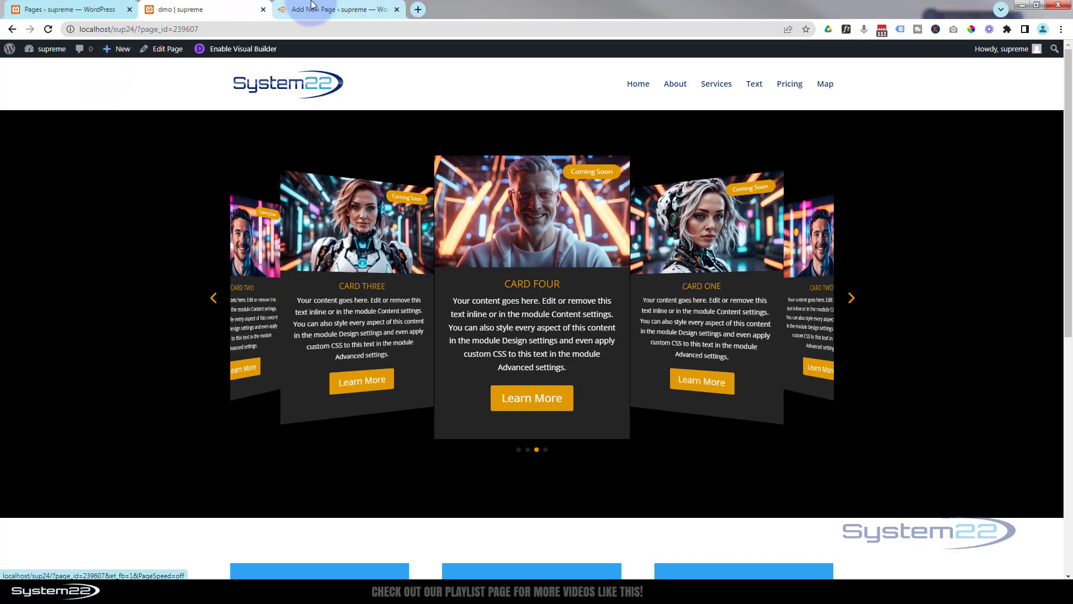
left_click(314, 10)
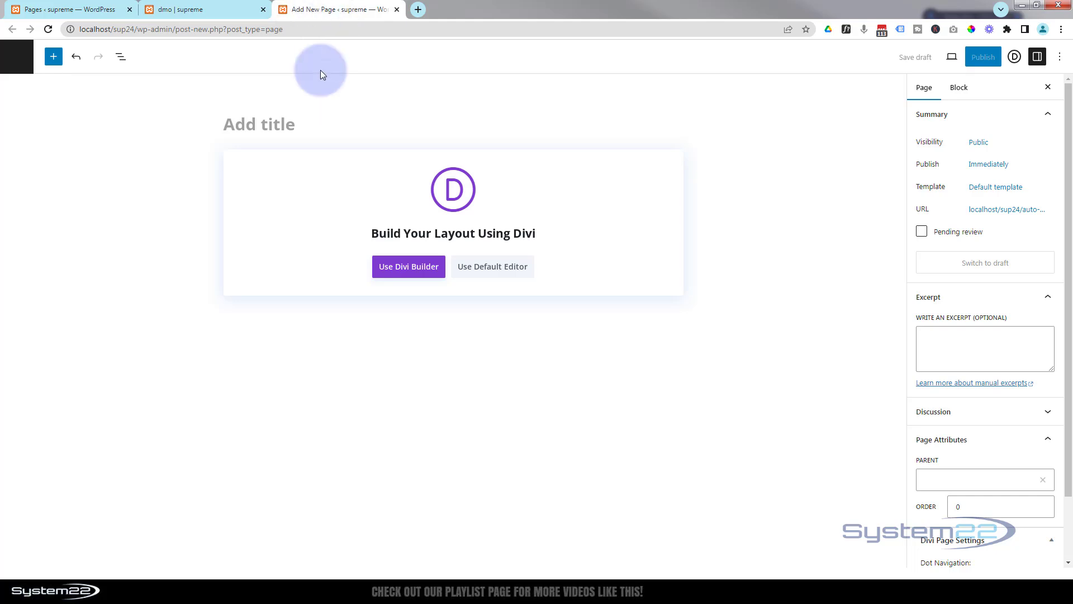
left_click(313, 117)
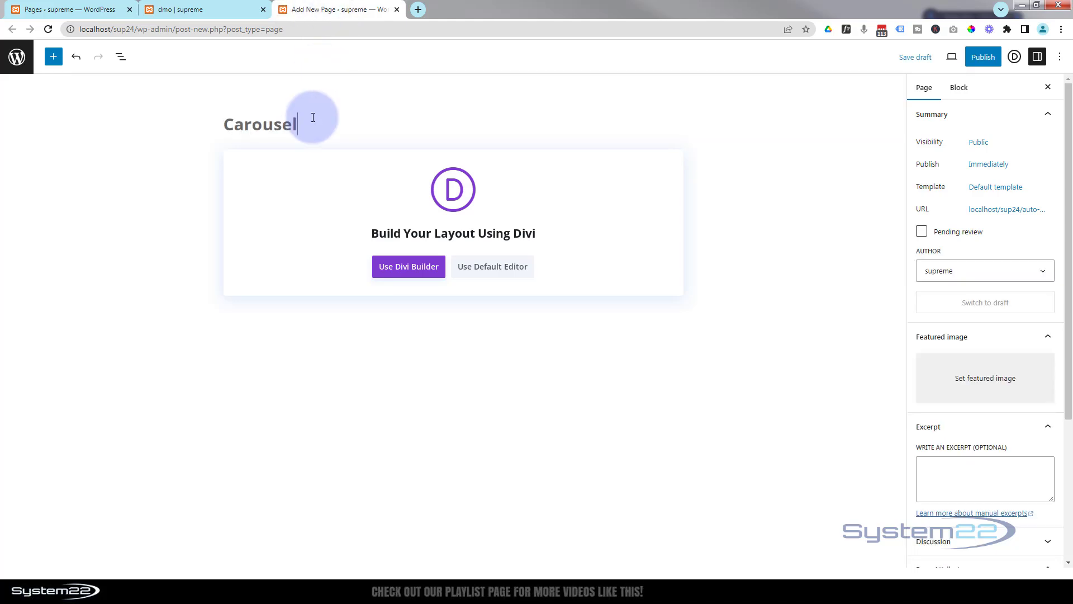
- Start building the page from scratch with the Divi Builder and insert a single-column row
left_click(403, 269)
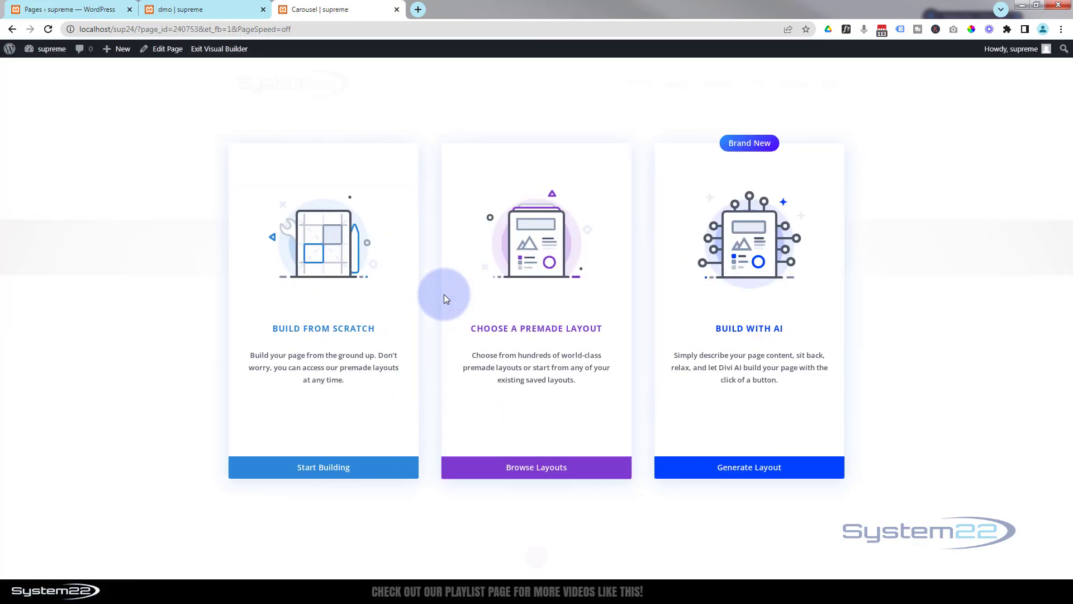
left_click(321, 469)
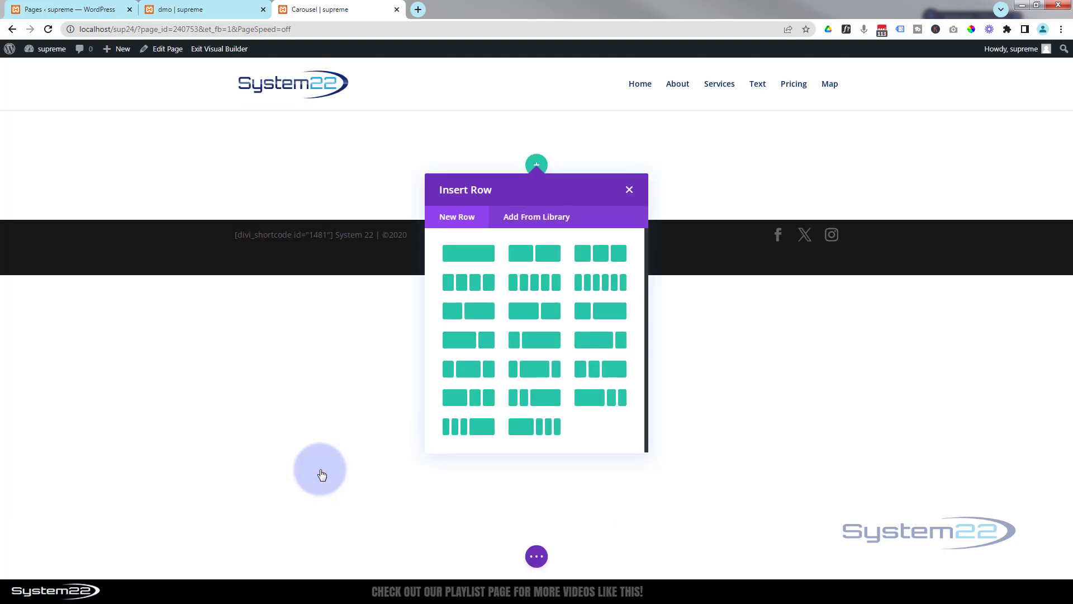
left_click(476, 256)
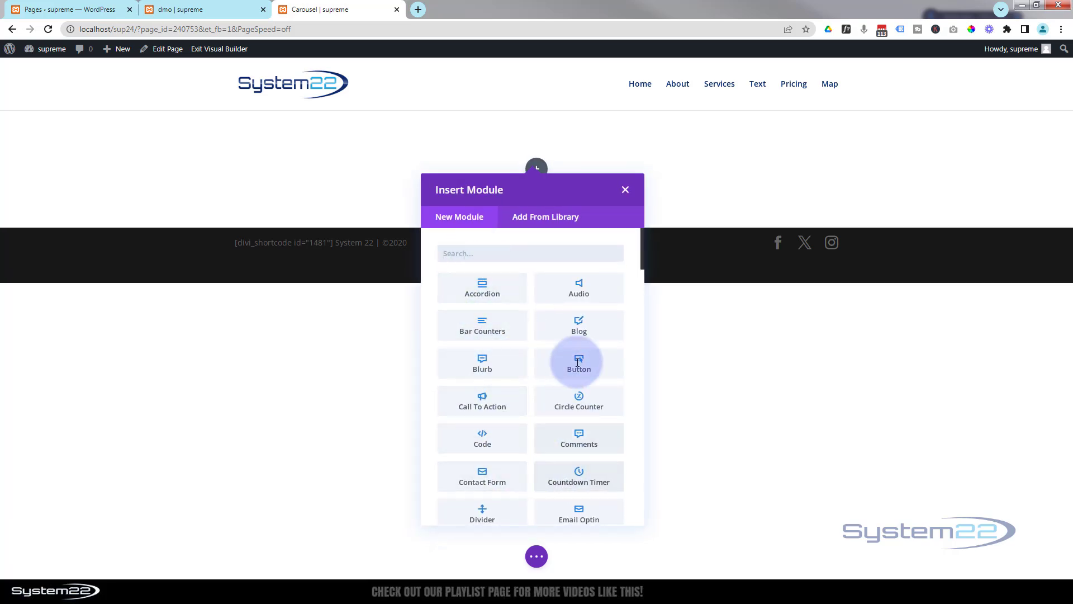
- Insert a Supreme Card Carousel module into the new row
scroll(579, 362, "down", 6)
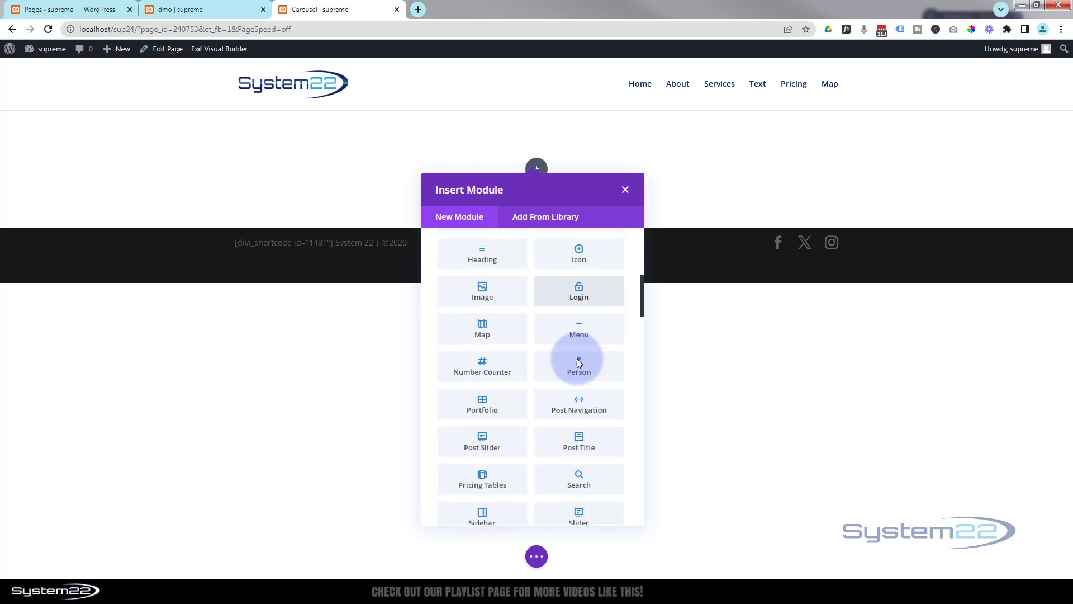
scroll(578, 362, "down", 4)
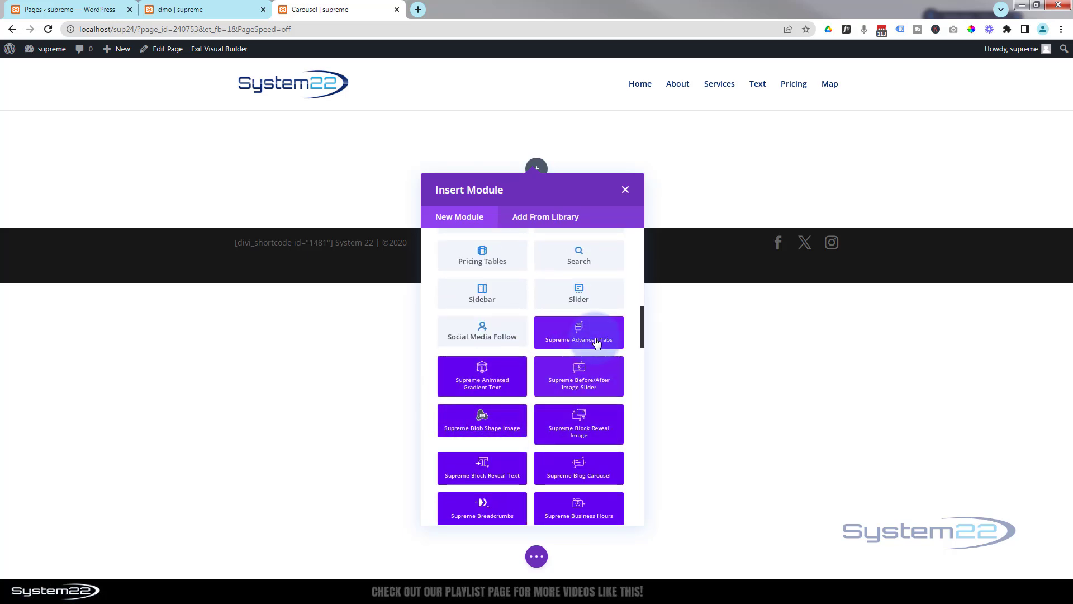
scroll(596, 342, "down", 6)
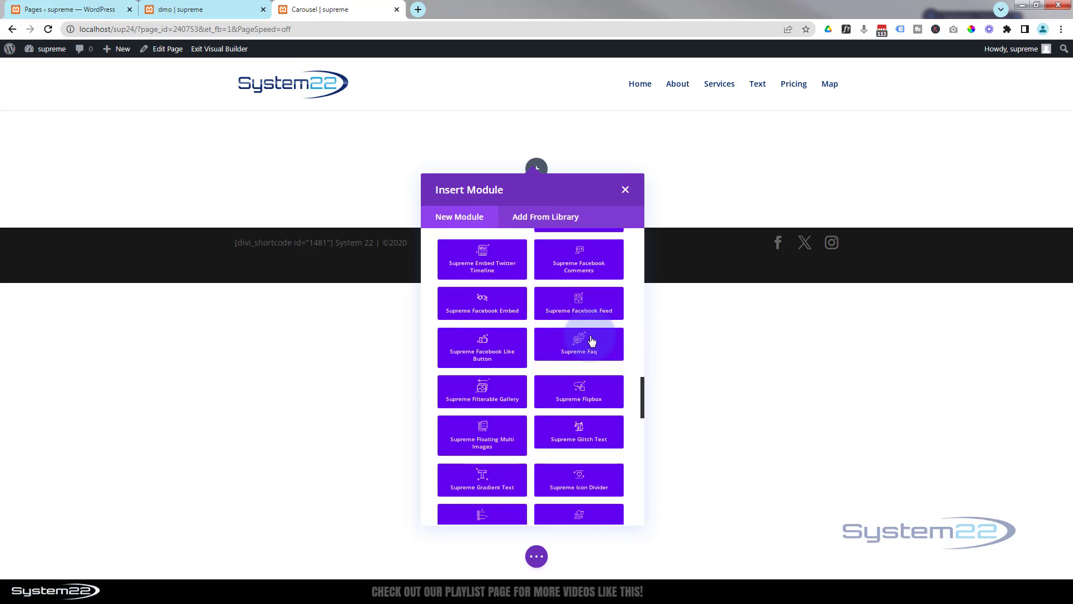
scroll(591, 341, "down", 10)
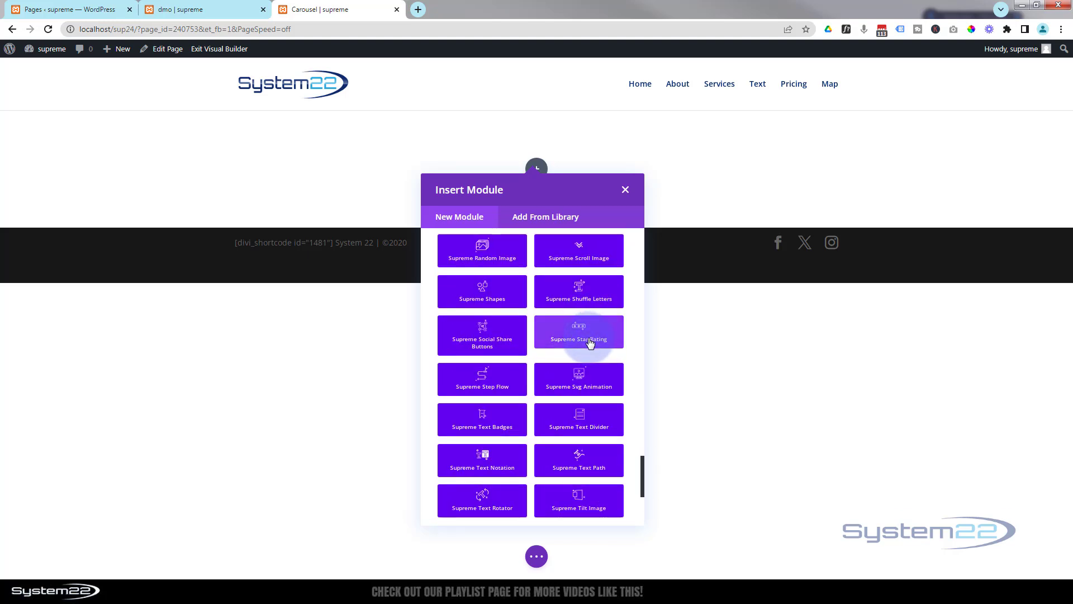
scroll(584, 358, "down", 5)
scroll(580, 380, "up", 4)
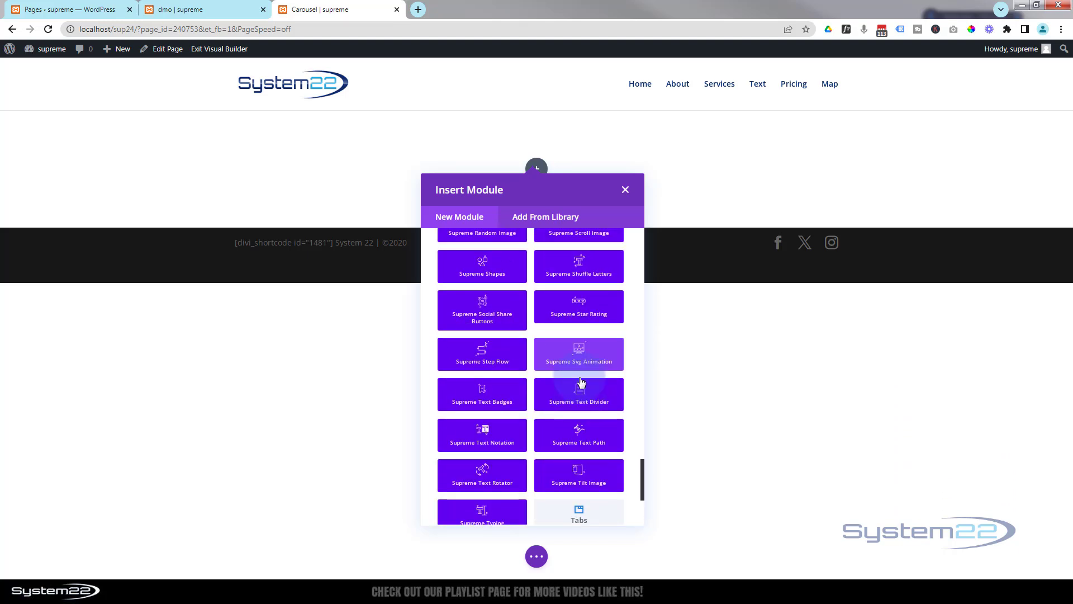
scroll(579, 380, "up", 3)
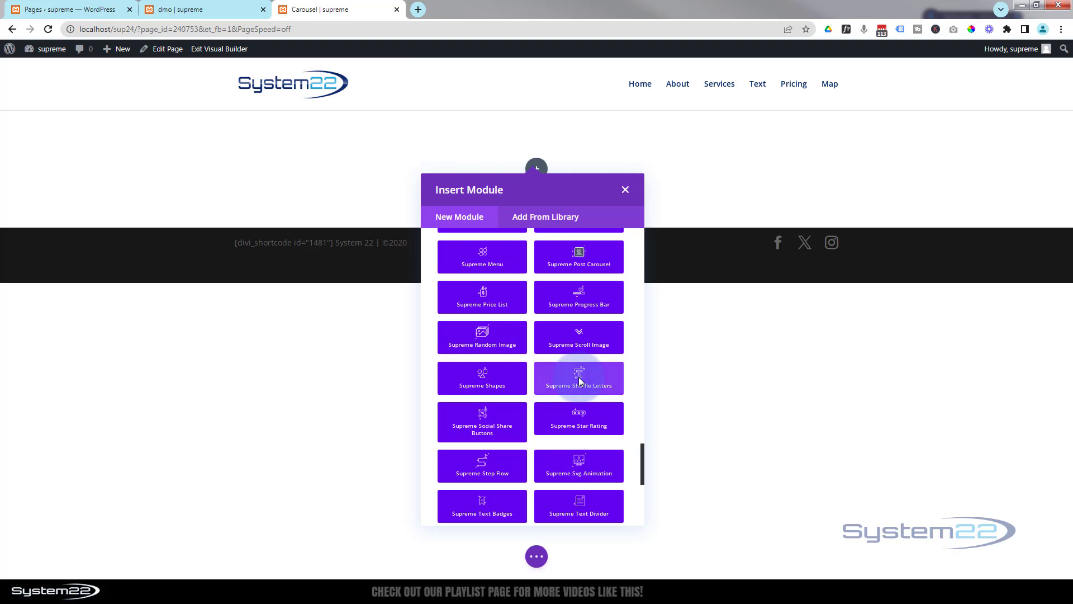
scroll(579, 380, "up", 2)
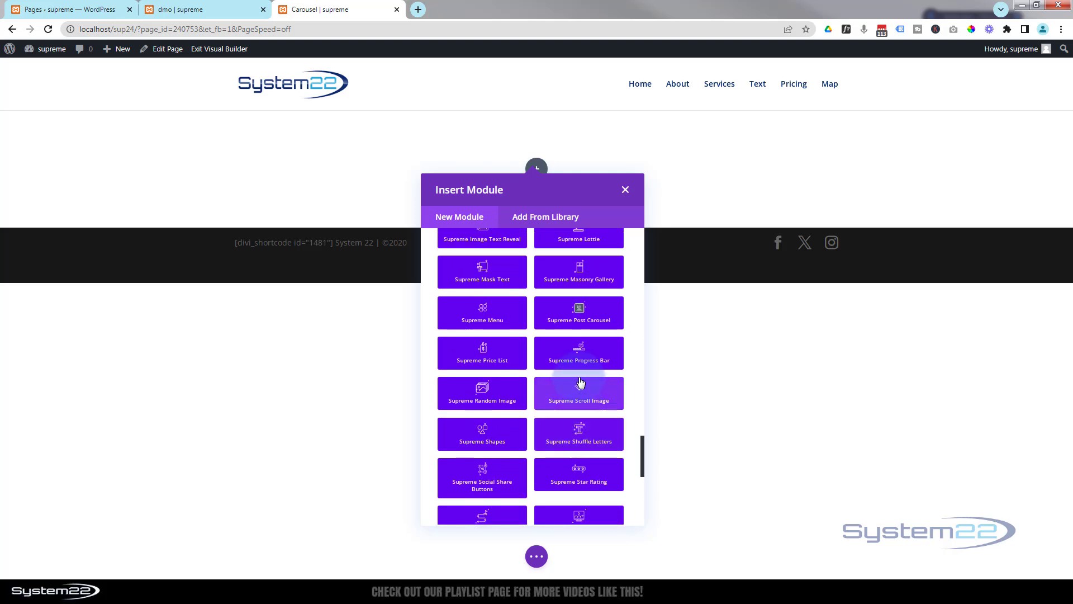
scroll(580, 380, "up", 4)
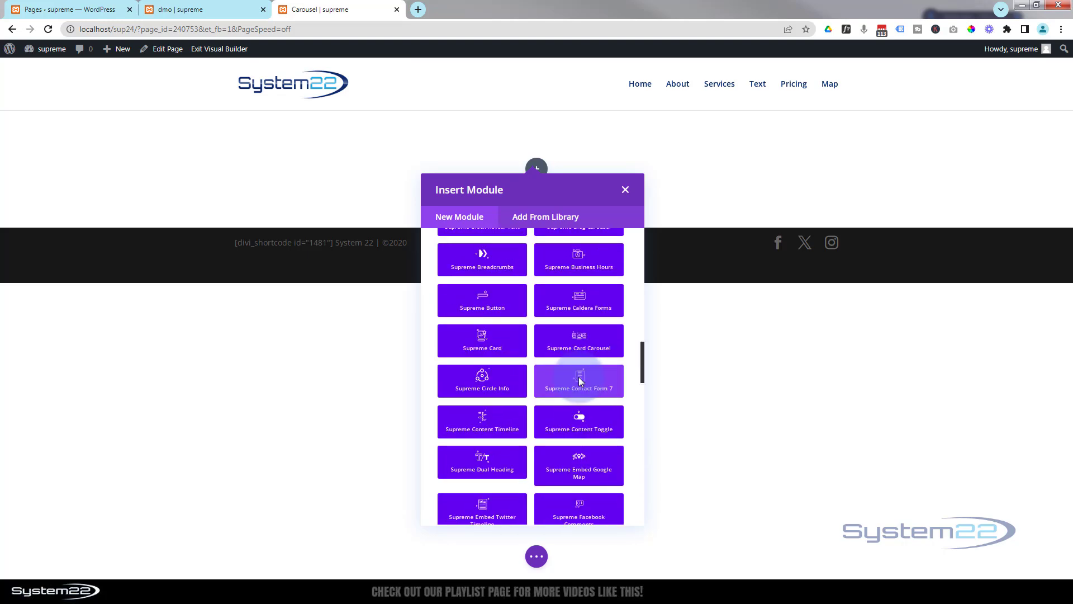
scroll(578, 380, "up", 5)
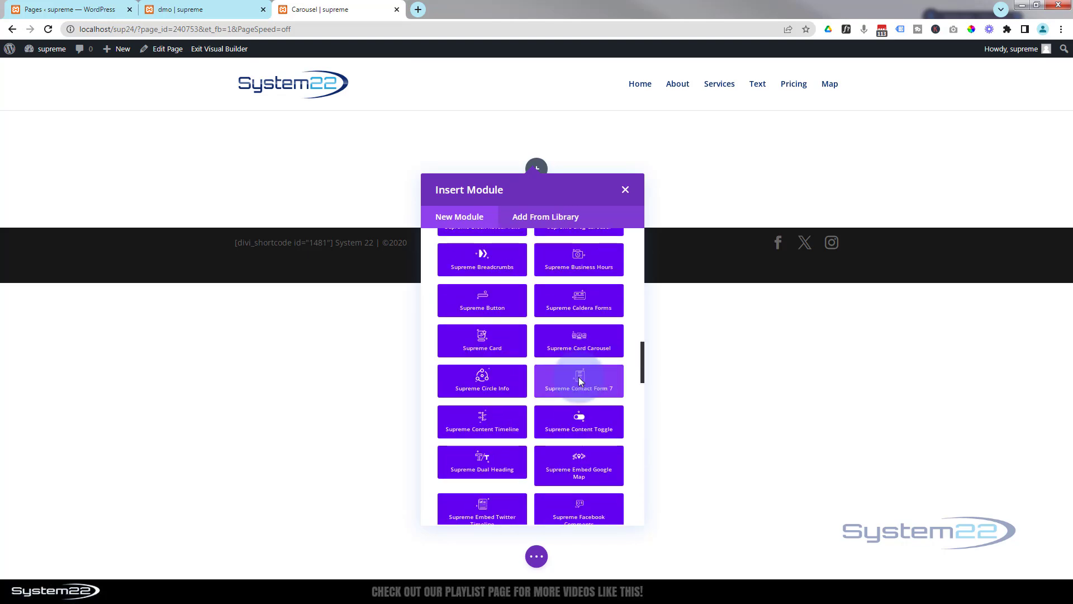
left_click(569, 348)
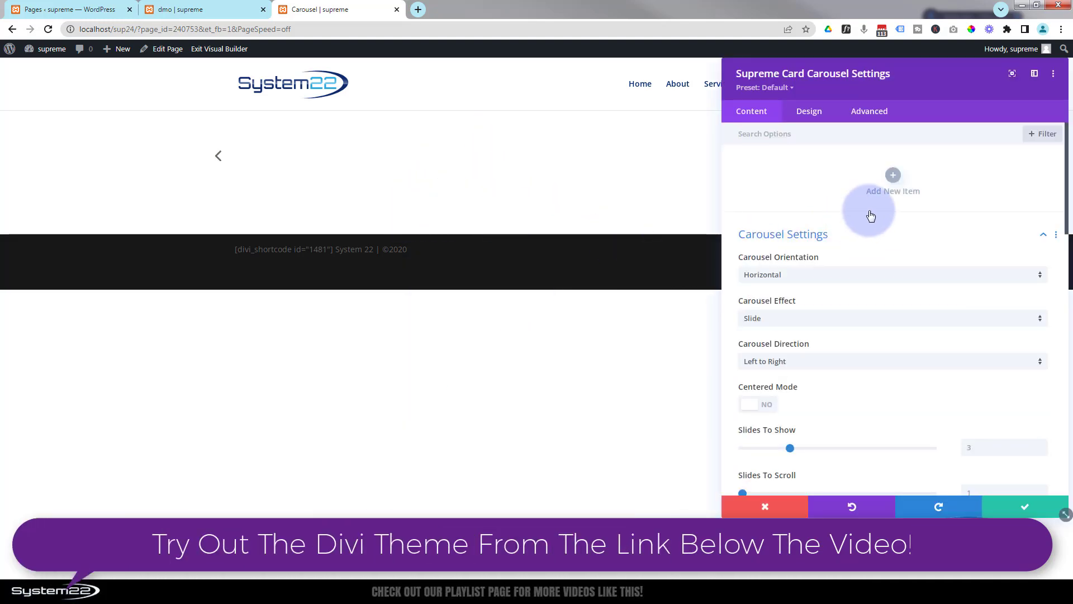
- Add a new card item to the carousel and set its title to "Card One"
left_click(893, 179)
left_click(481, 271)
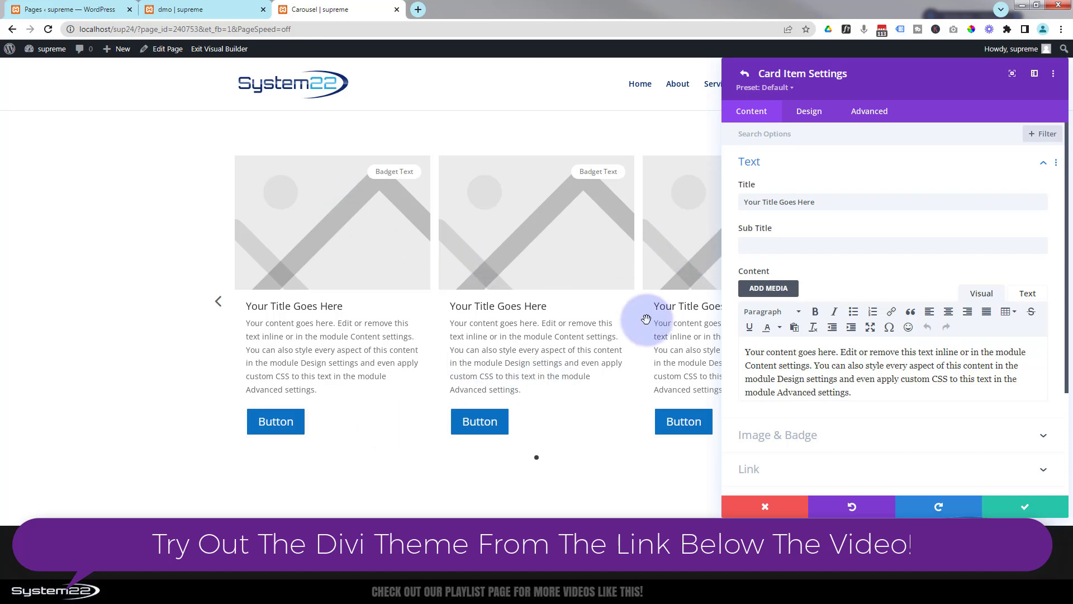
left_click_drag(891, 81, 730, 80)
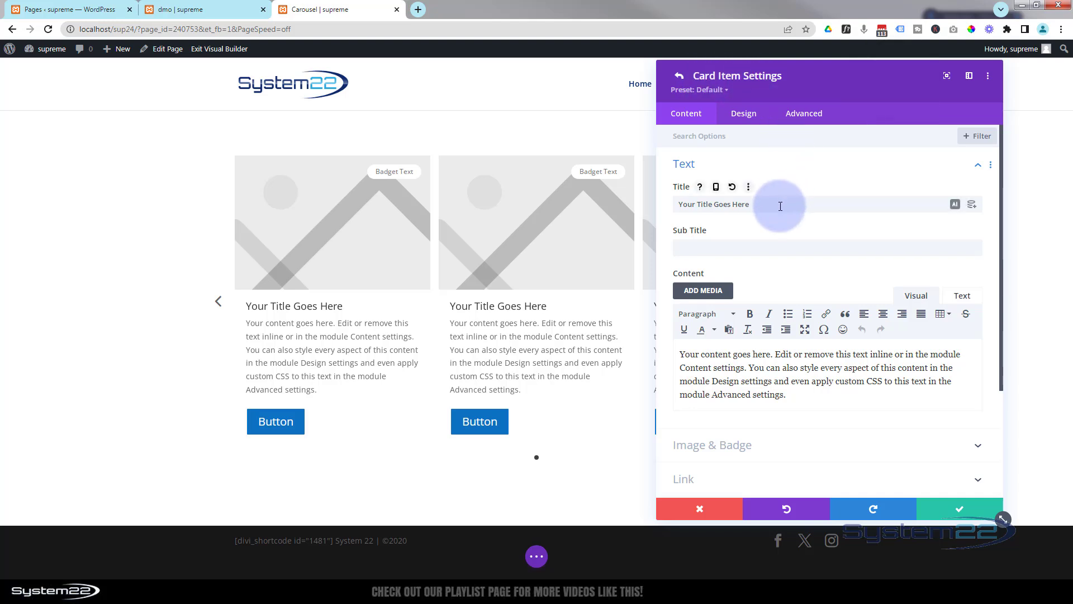
left_click_drag(780, 206, 662, 215)
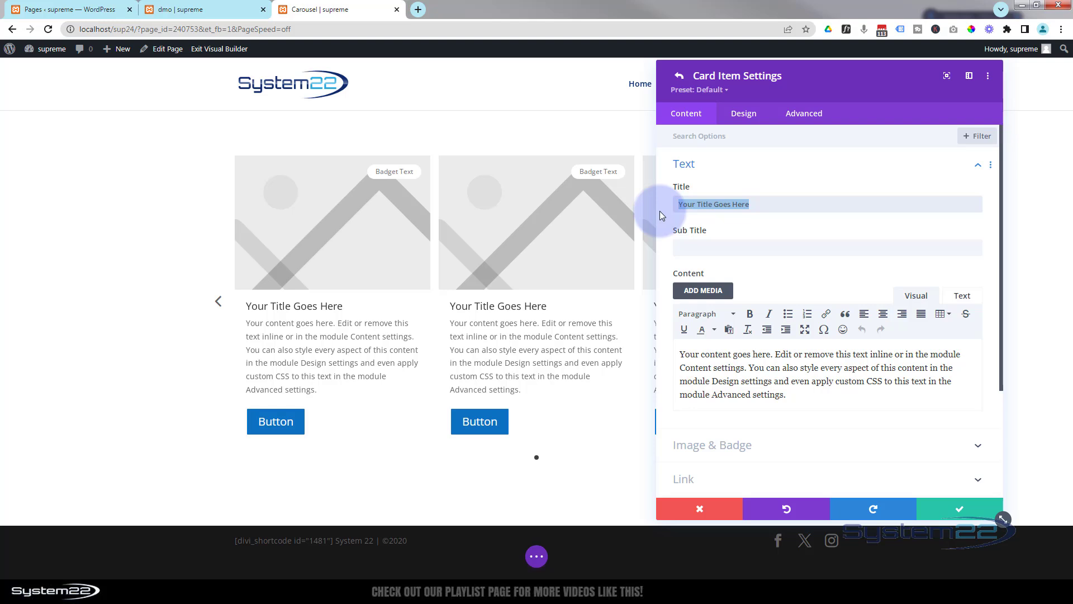
key("BackSpace")
type("Card On")
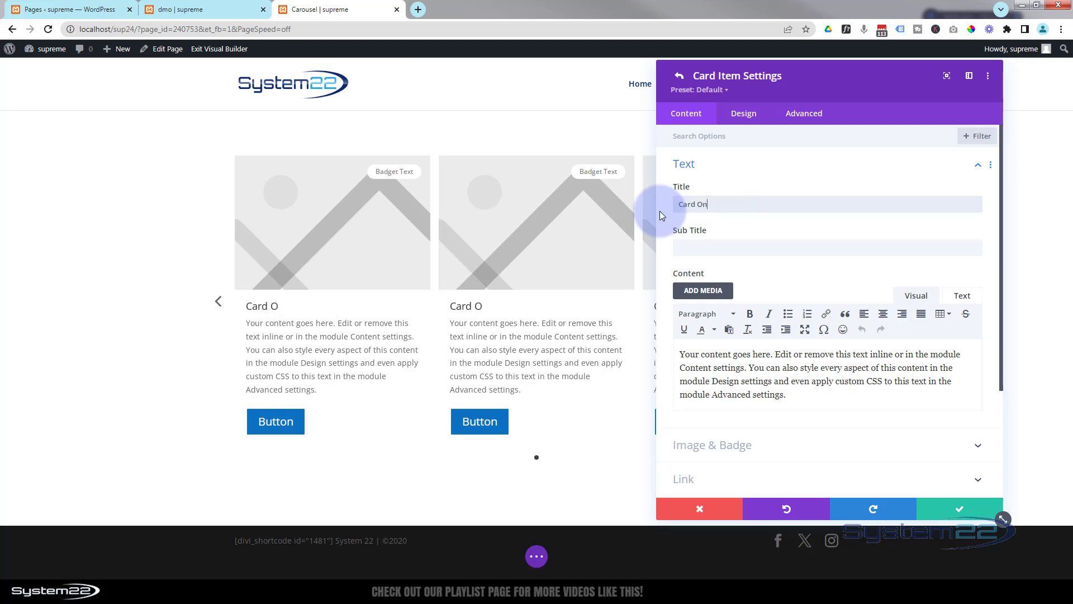
type("e")
- Try "Sub" as the card's subtitle, and clear the subtitle again
left_click(691, 247)
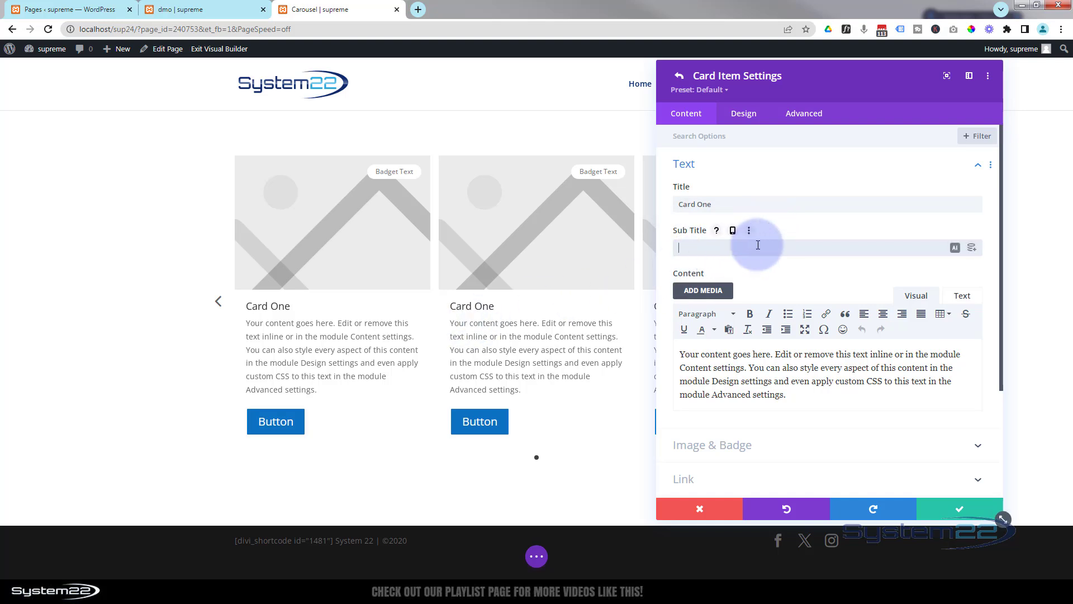
type("Sub")
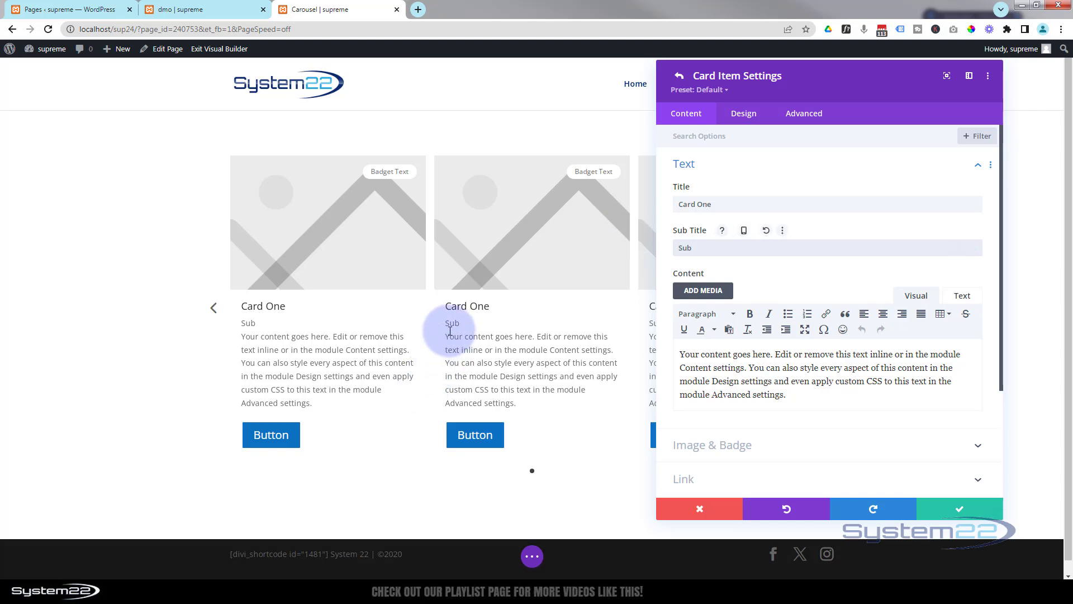
double_click(693, 248)
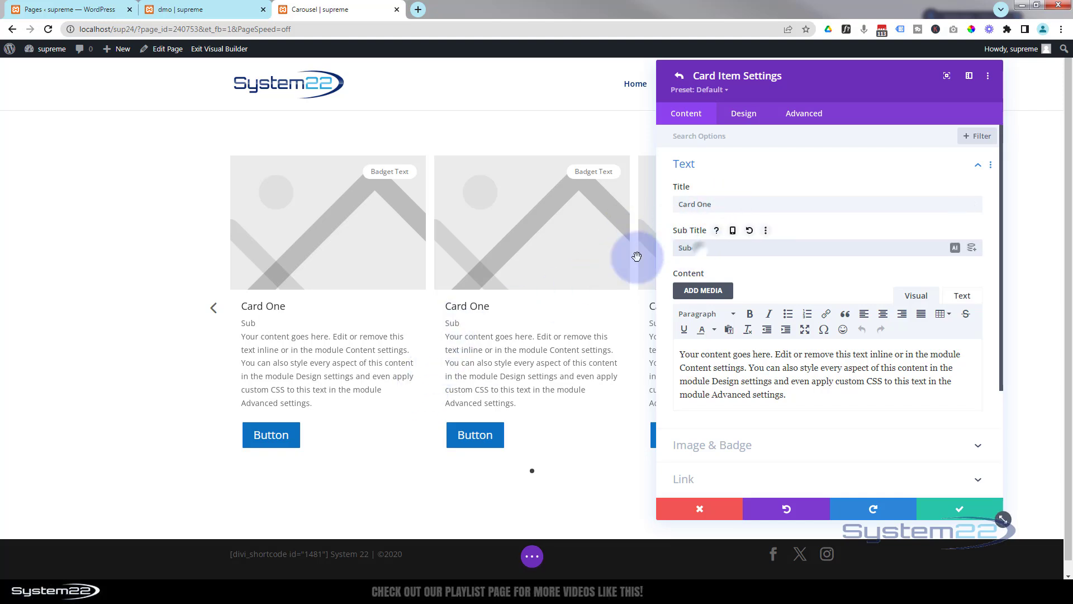
key("BackSpace")
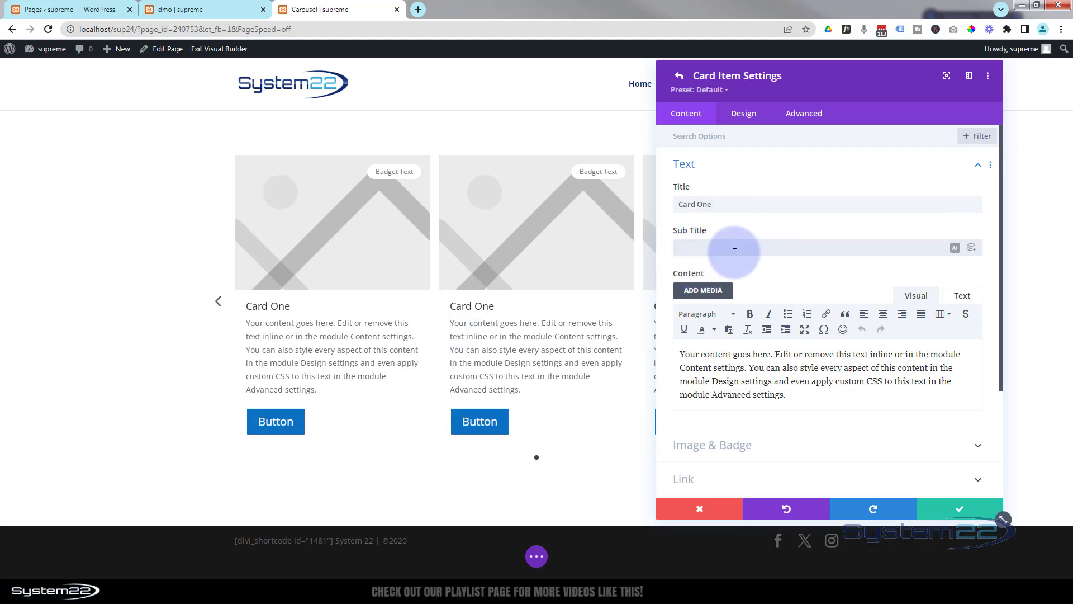
- Look through the dynamic content options for the card's body text without choosing one
scroll(732, 252, "down", 2)
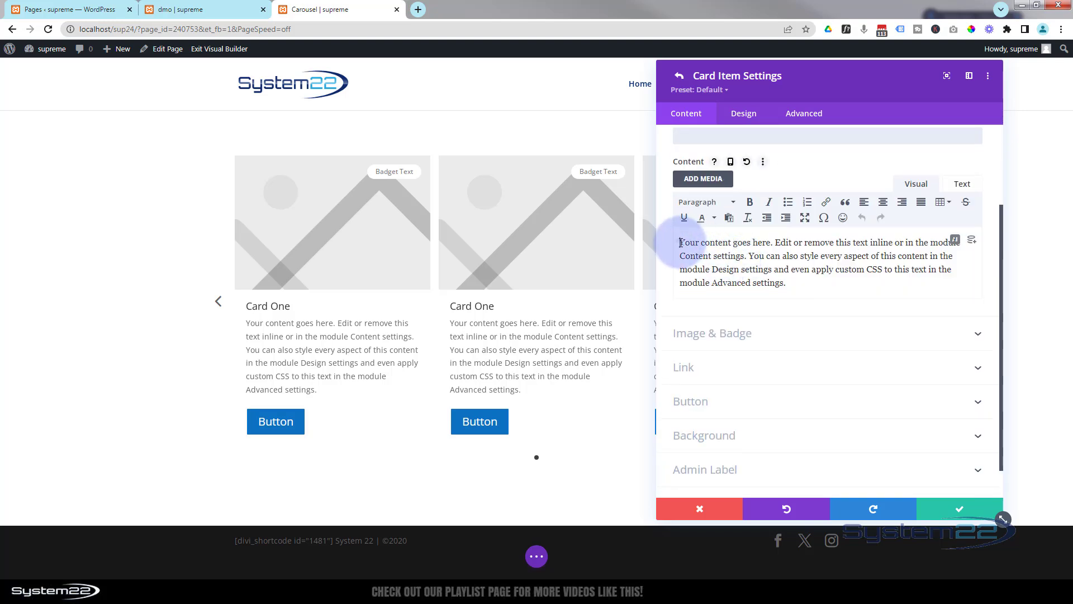
left_click_drag(680, 242, 805, 288)
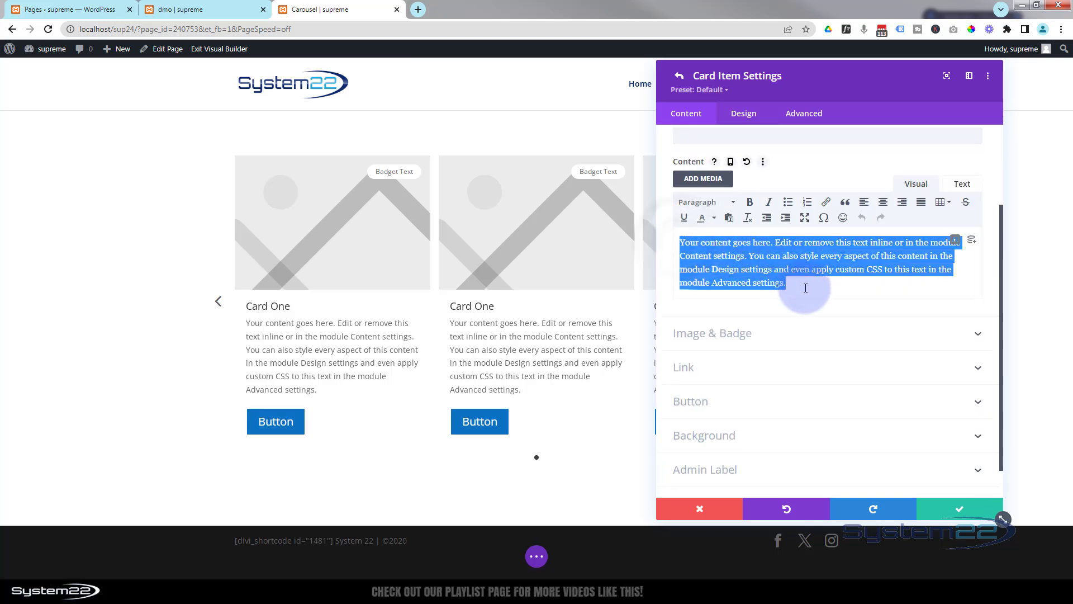
left_click(971, 240)
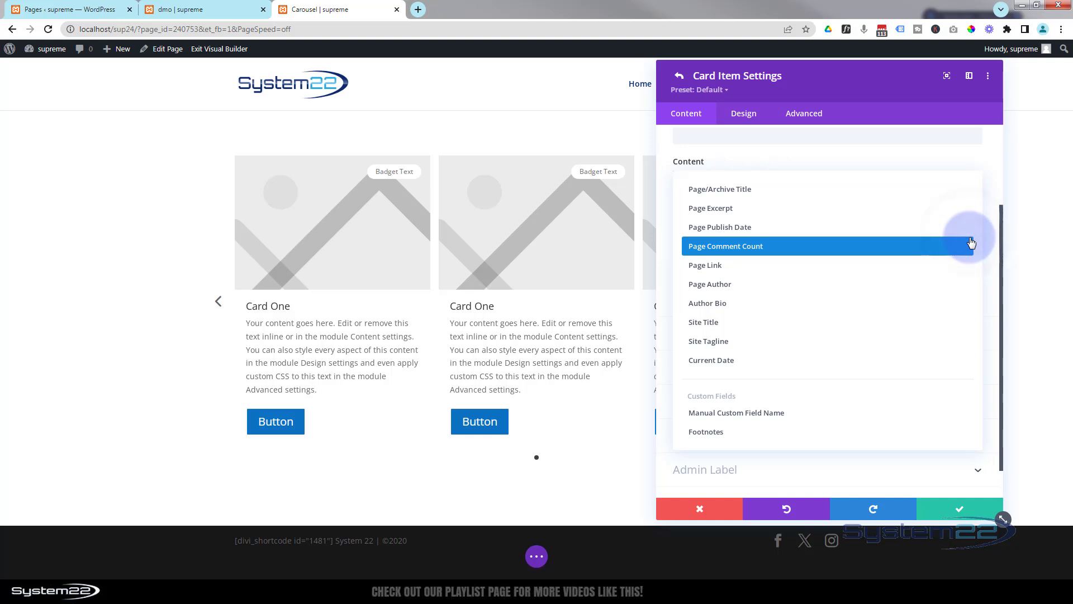
left_click(855, 245)
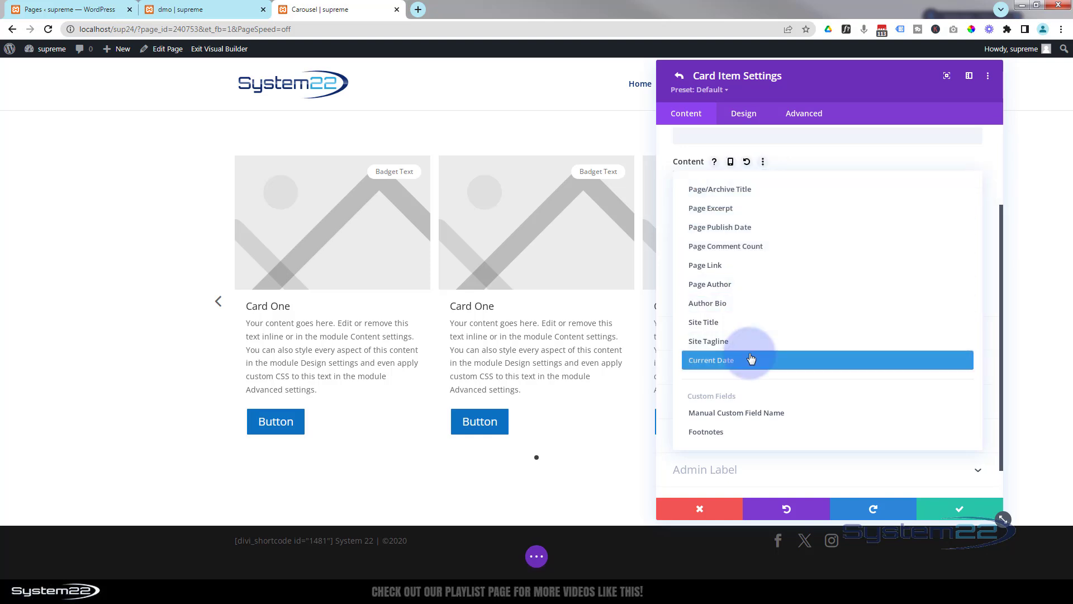
left_click(664, 177)
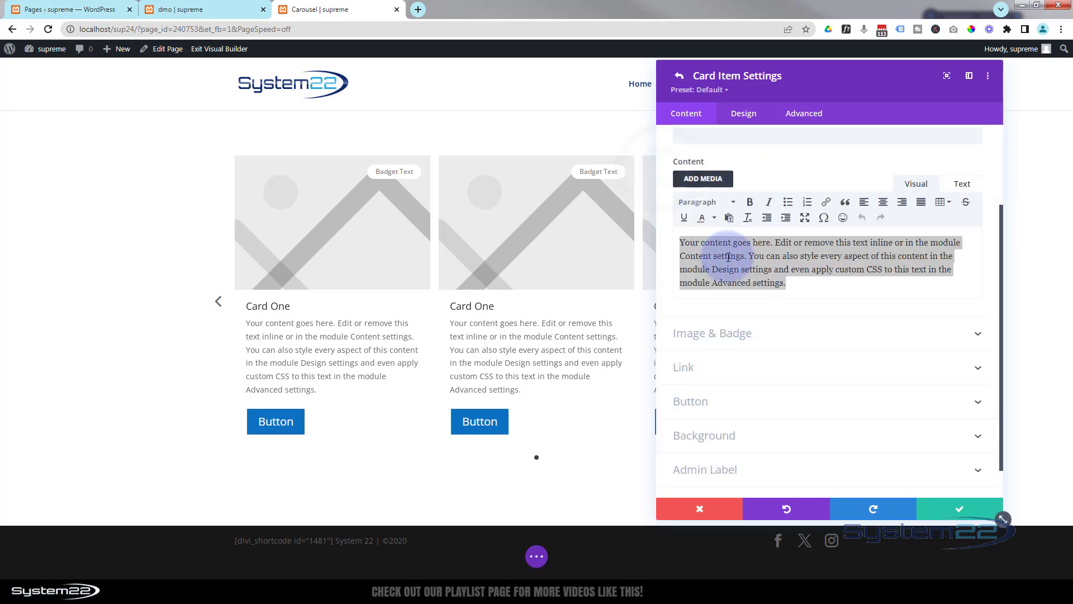
left_click(822, 288)
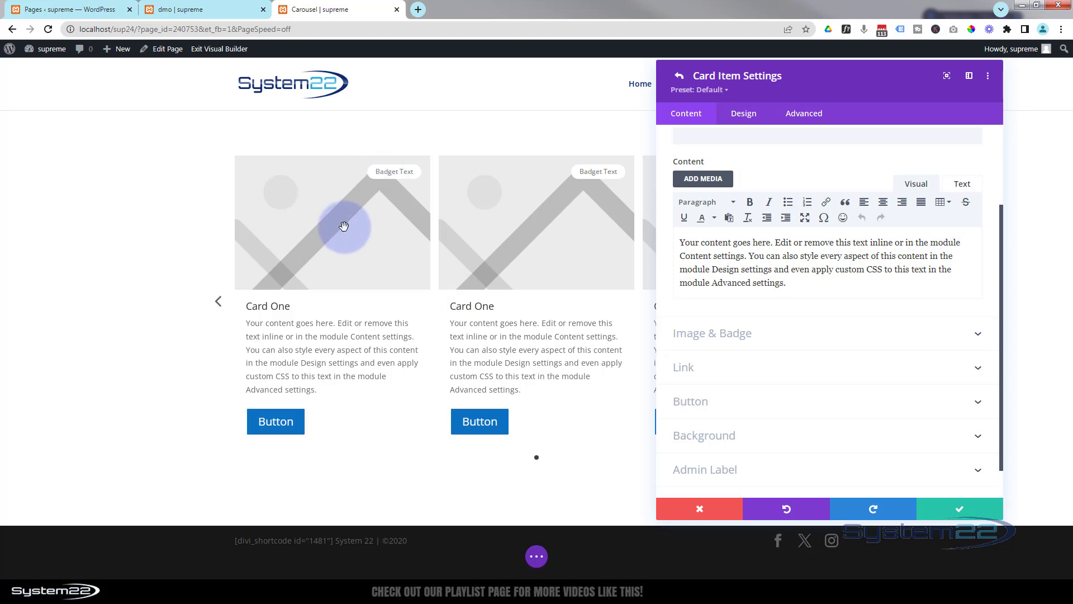
- Set the card's image to the silver-haired cyborg woman portrait from the media library
left_click(803, 339)
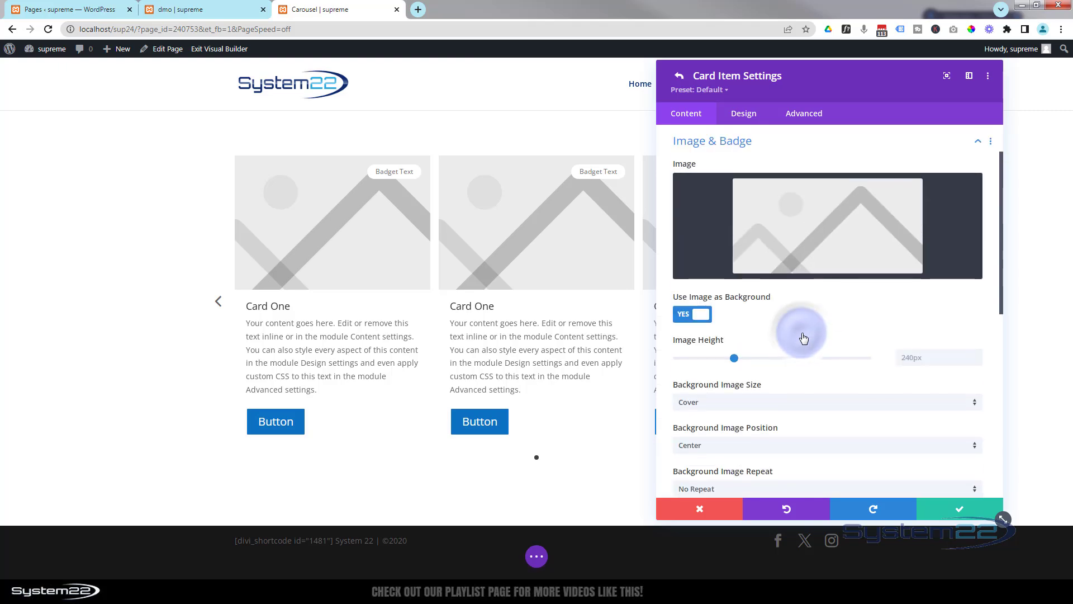
left_click(801, 256)
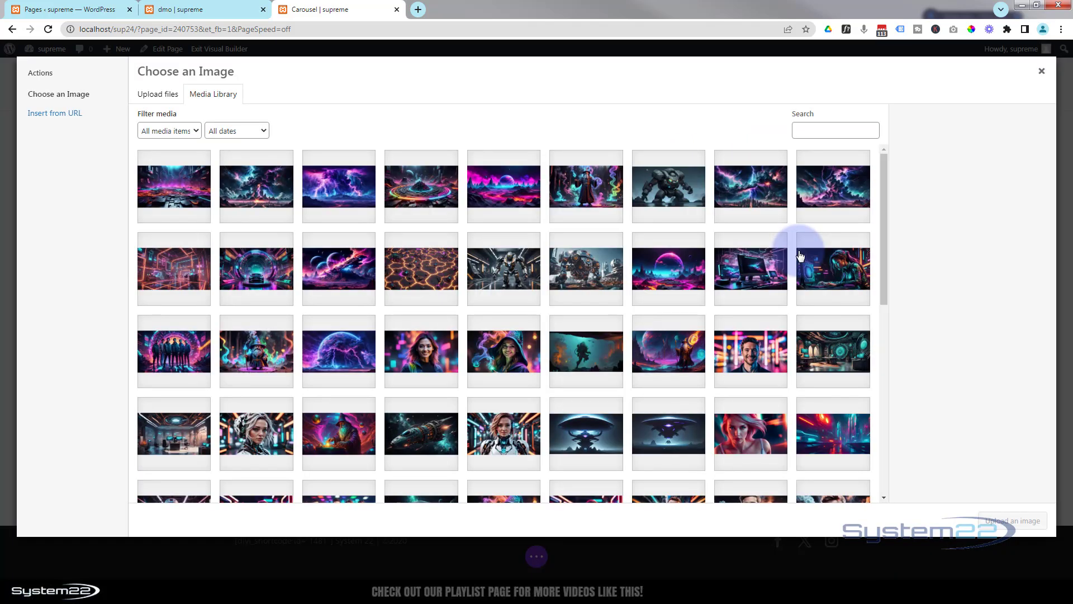
left_click(256, 434)
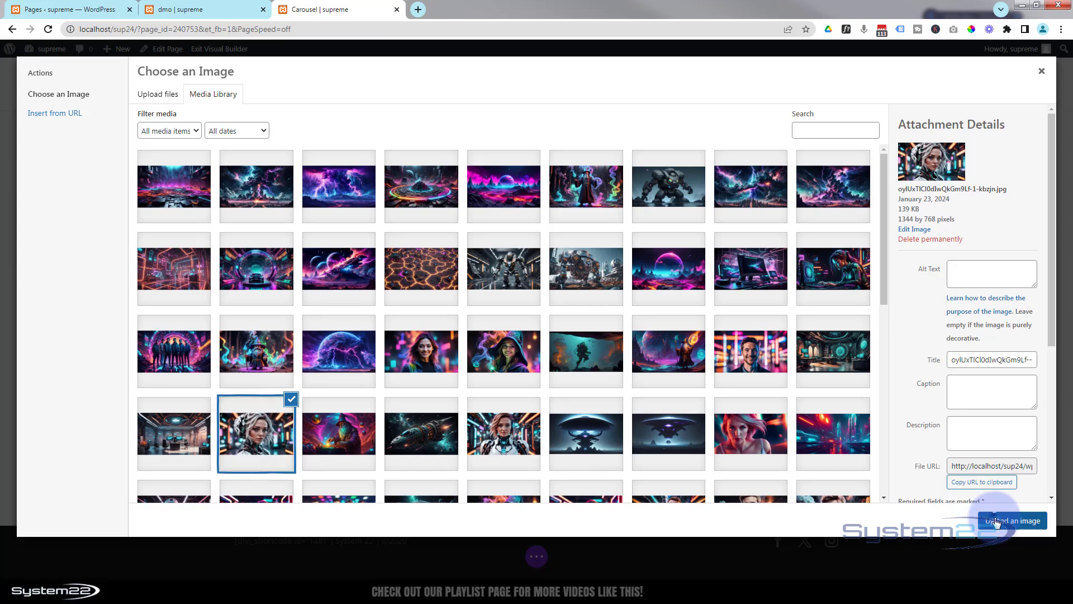
left_click(1001, 520)
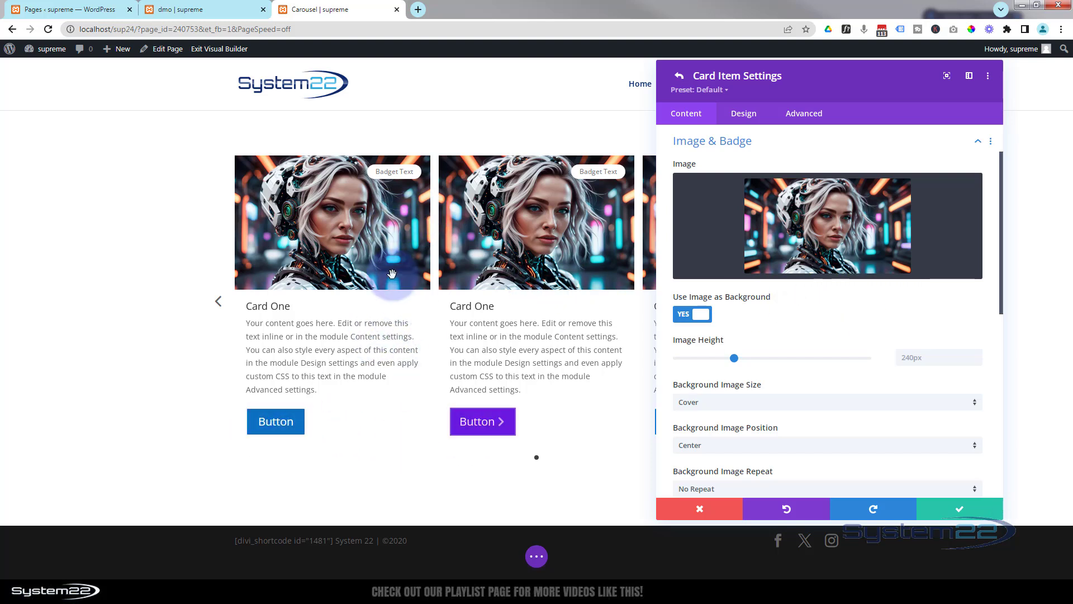
- Turn off using the image as the card's background and set the badge text to "Coming Soon"
left_click(684, 321)
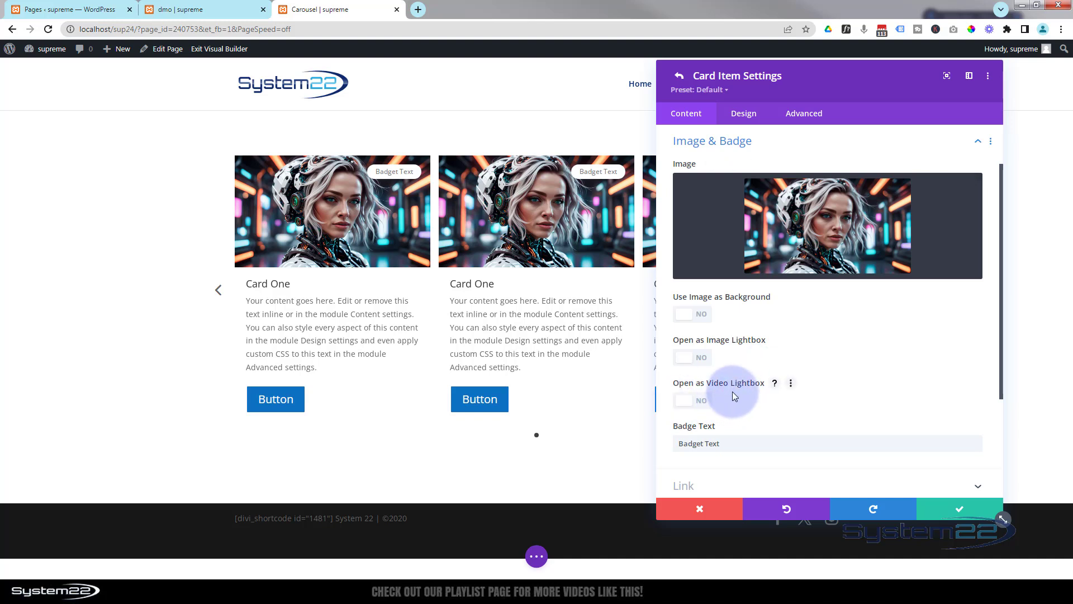
scroll(732, 394, "down", 3)
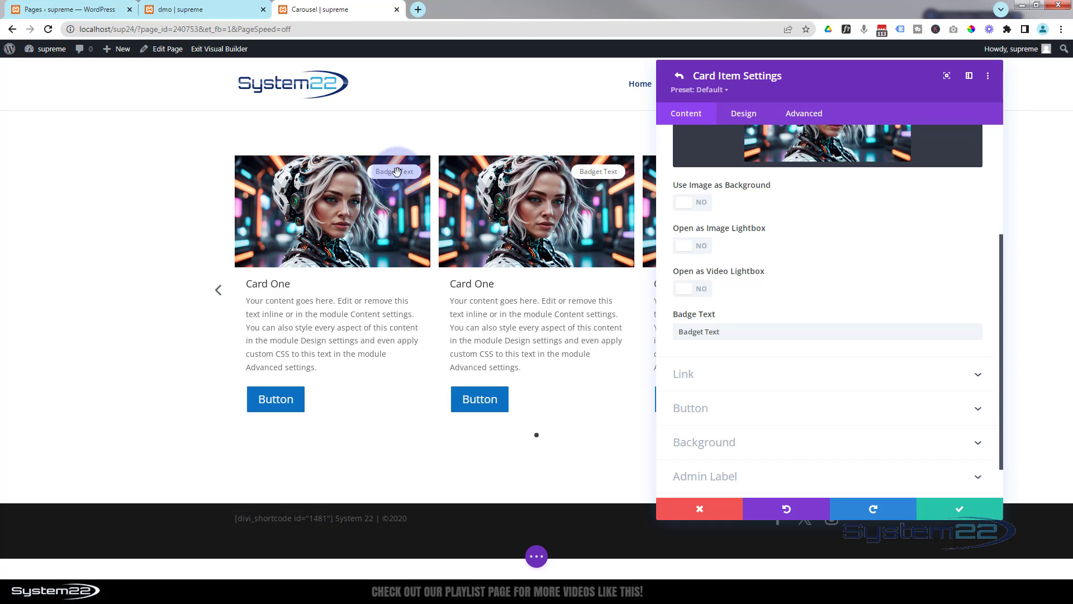
left_click_drag(727, 331, 654, 327)
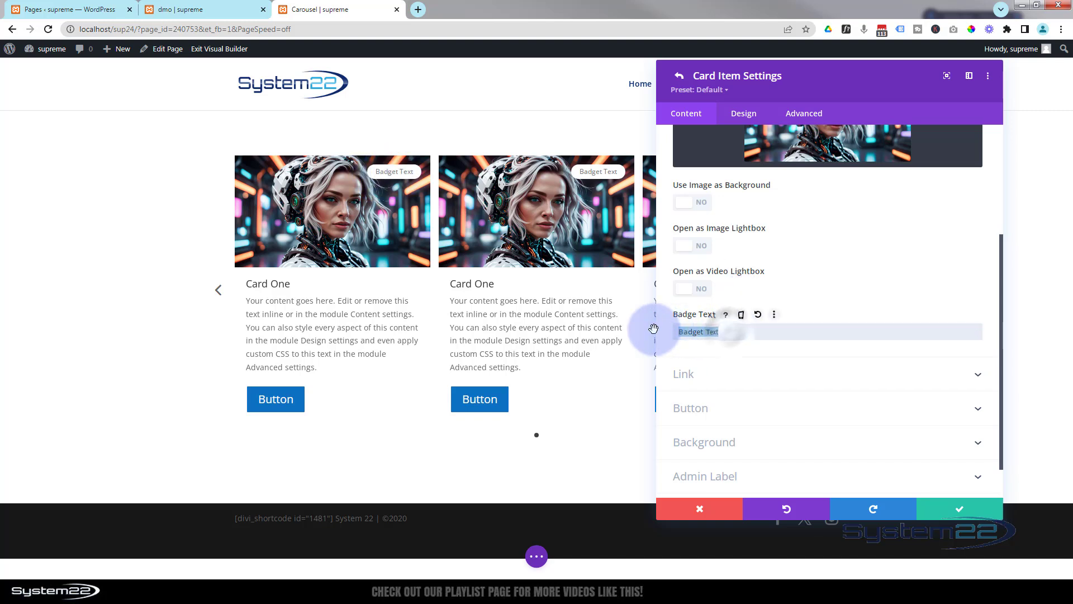
type("Coming Soon")
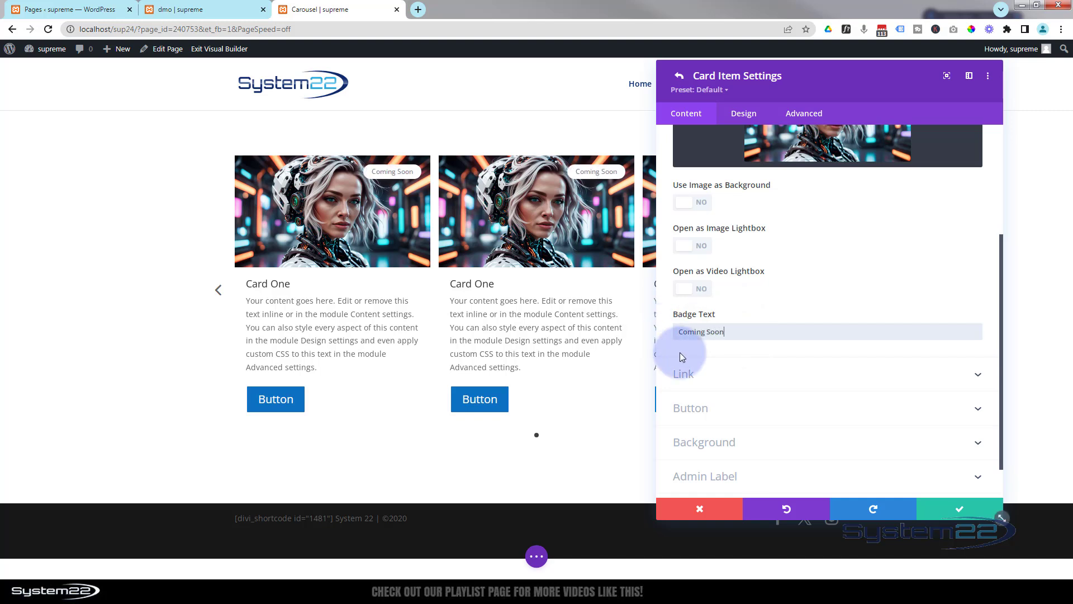
- Look over the card's link options for the badge and module URLs without entering anything
scroll(741, 358, "down", 2)
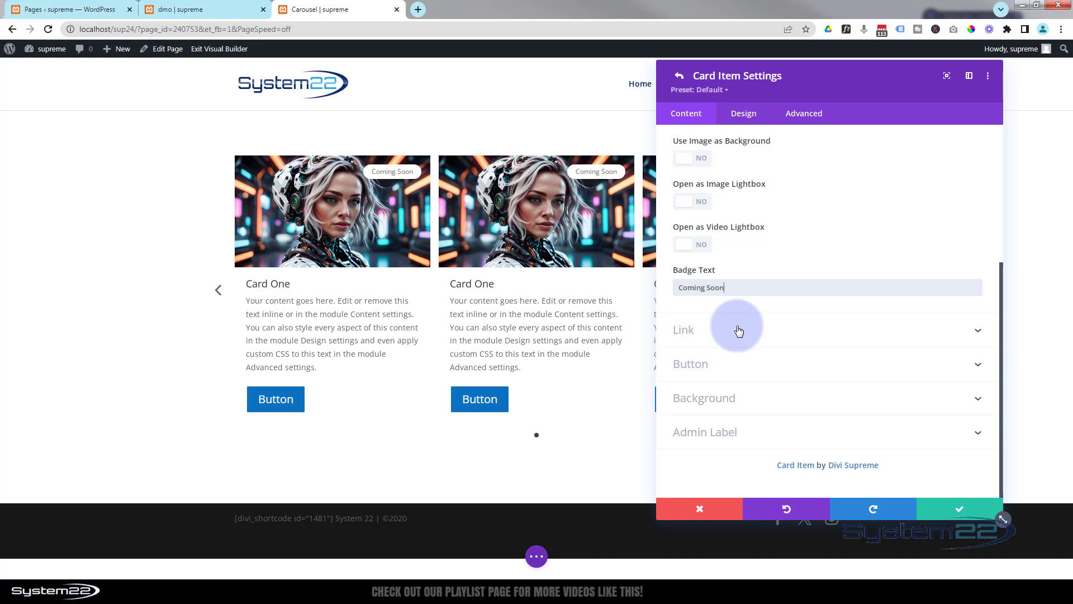
left_click(739, 331)
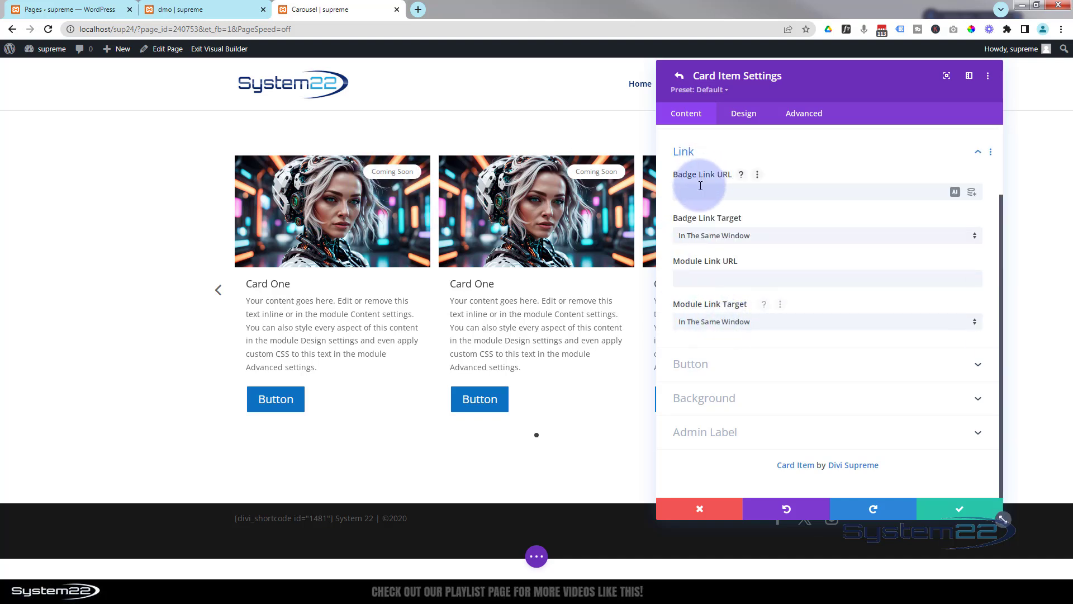
left_click(694, 281)
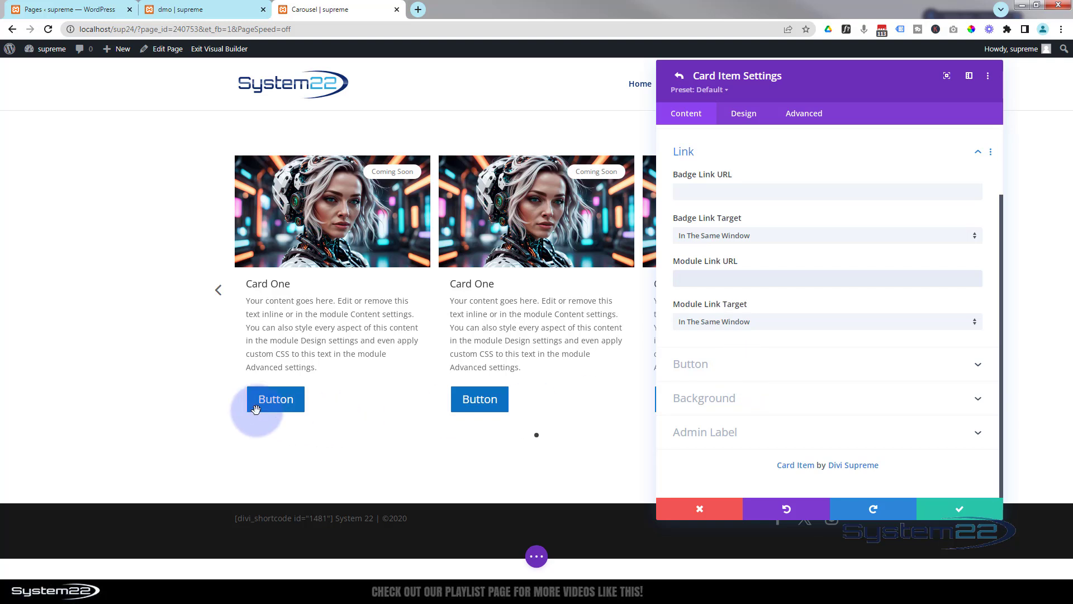
- Set the card's button text to "Learn More!", leaving its URL empty and the lightbox options off
left_click(754, 366)
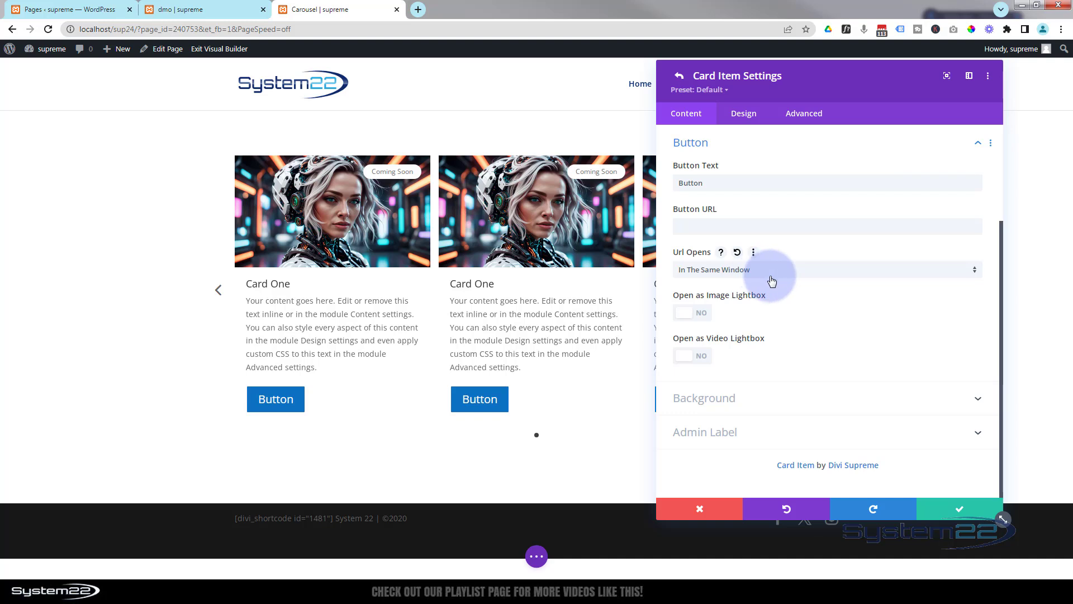
left_click(710, 273)
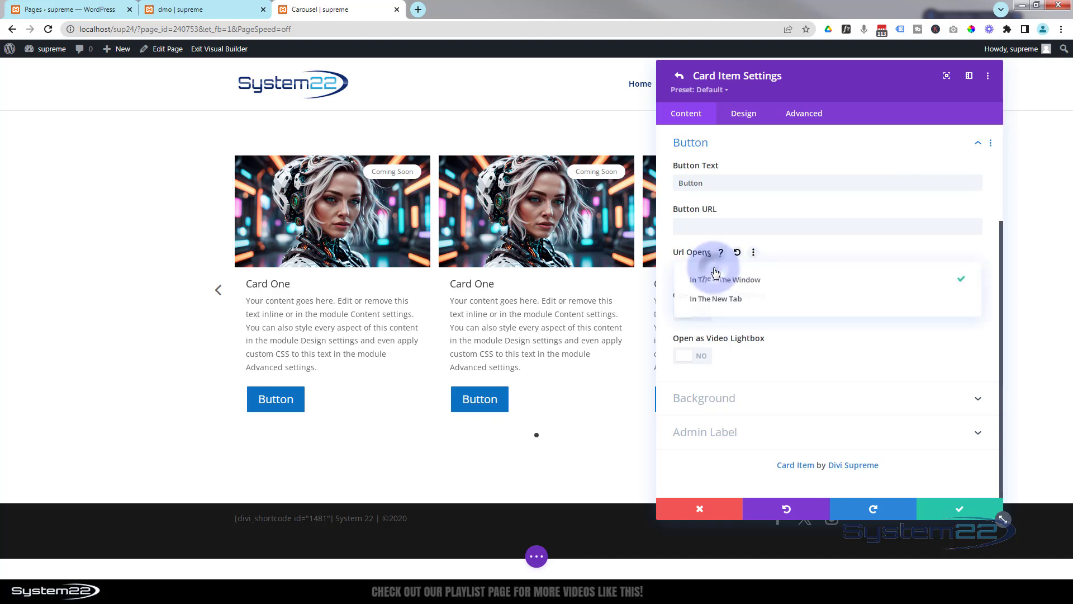
left_click(669, 276)
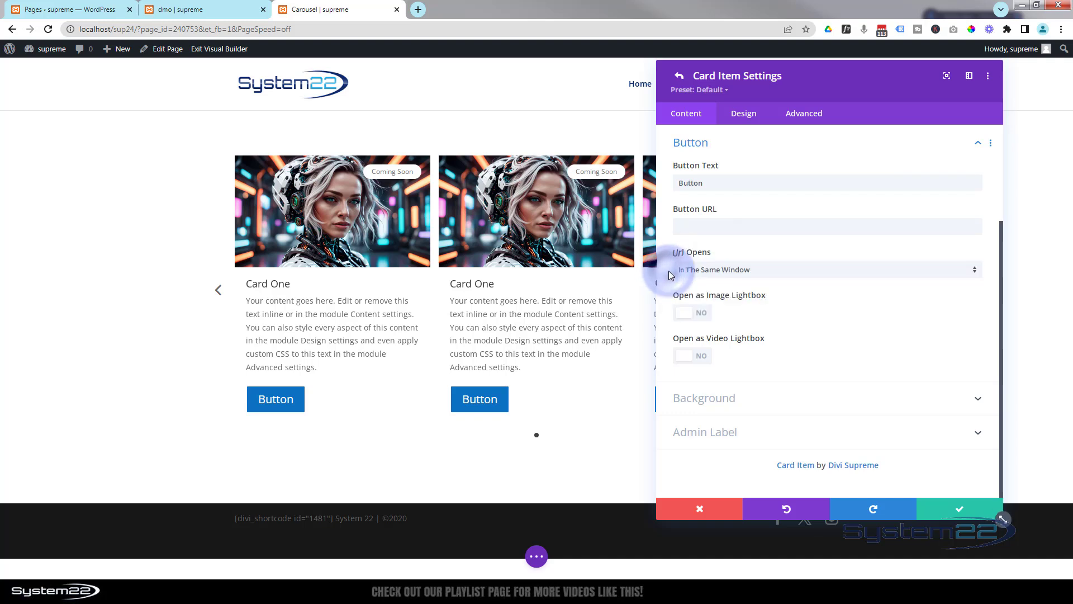
double_click(711, 185)
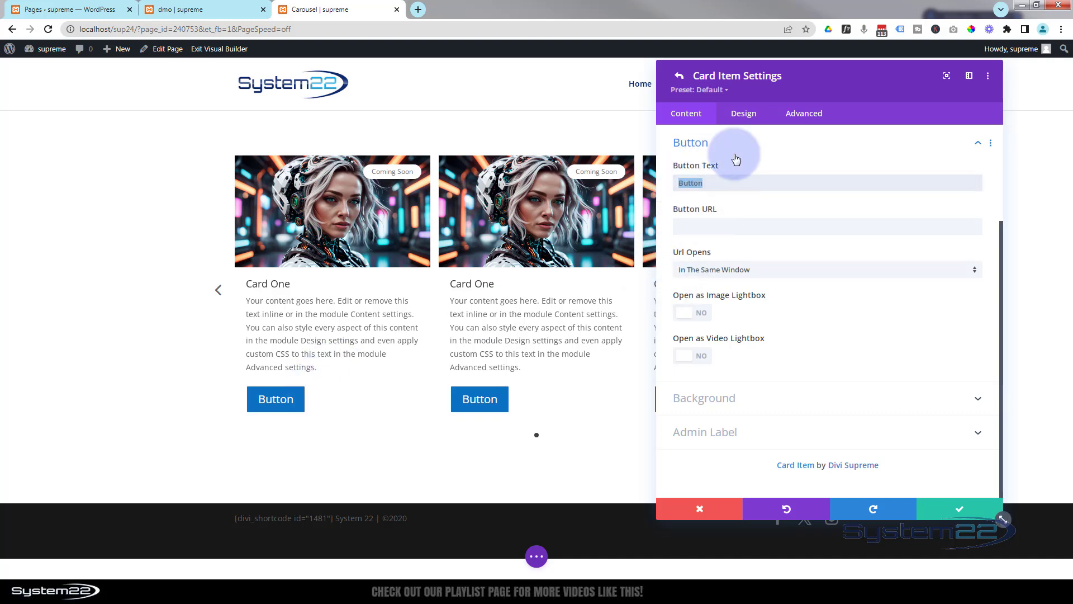
type("Learn Mo")
type("re!")
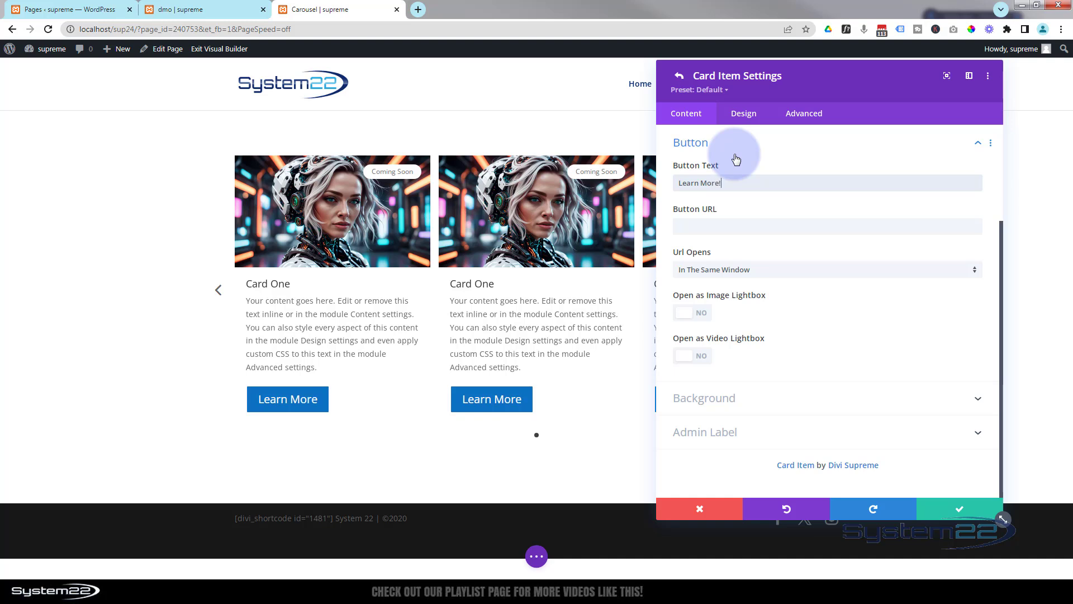
left_click(750, 223)
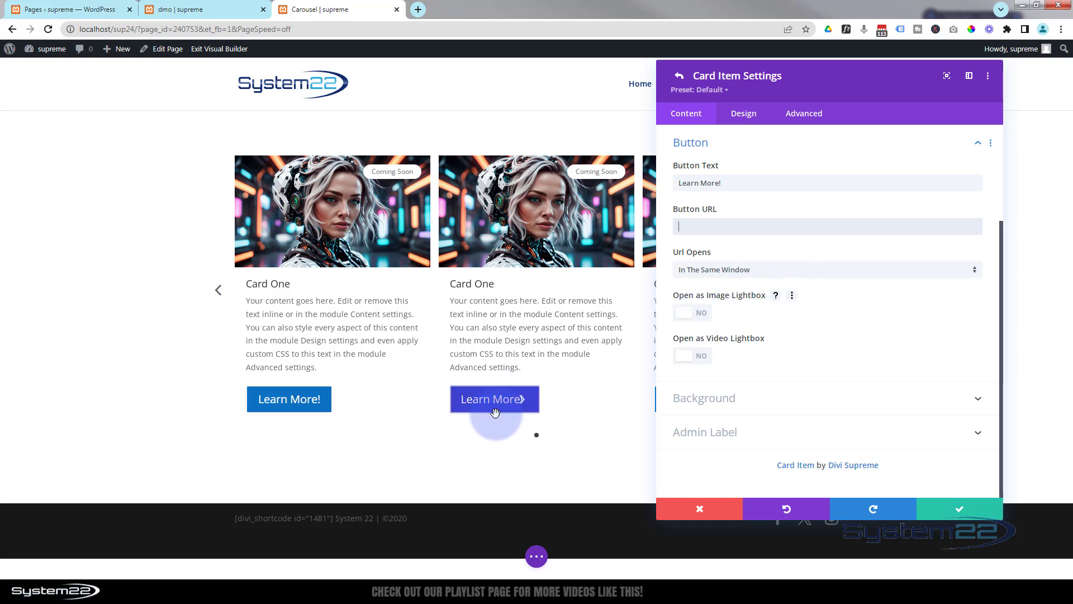
left_click(699, 312)
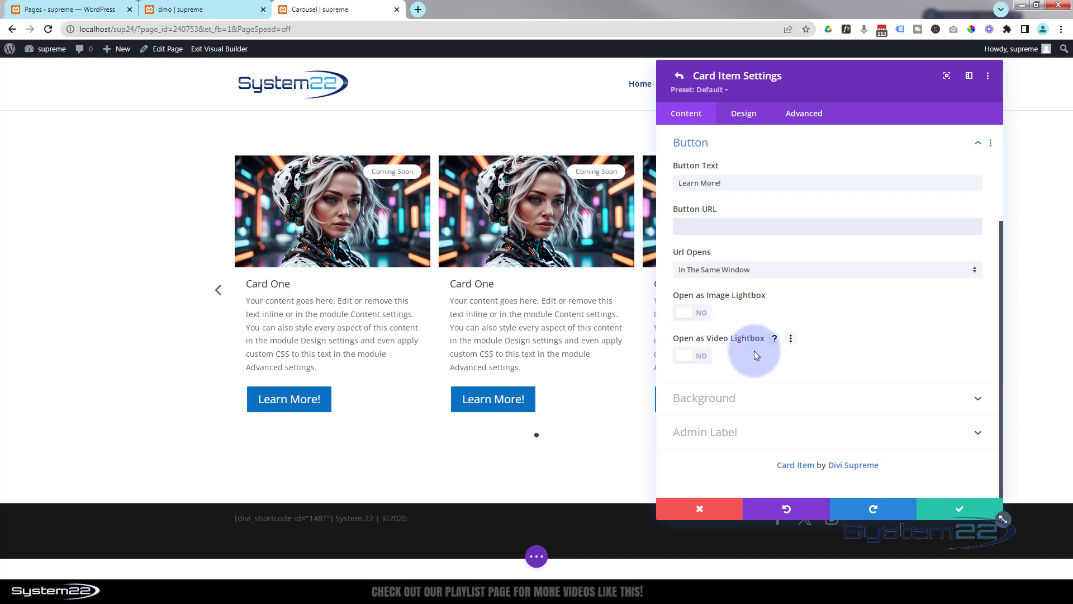
- Give the card a dark grey #242424 background colour from the extended colour palette
left_click(743, 406)
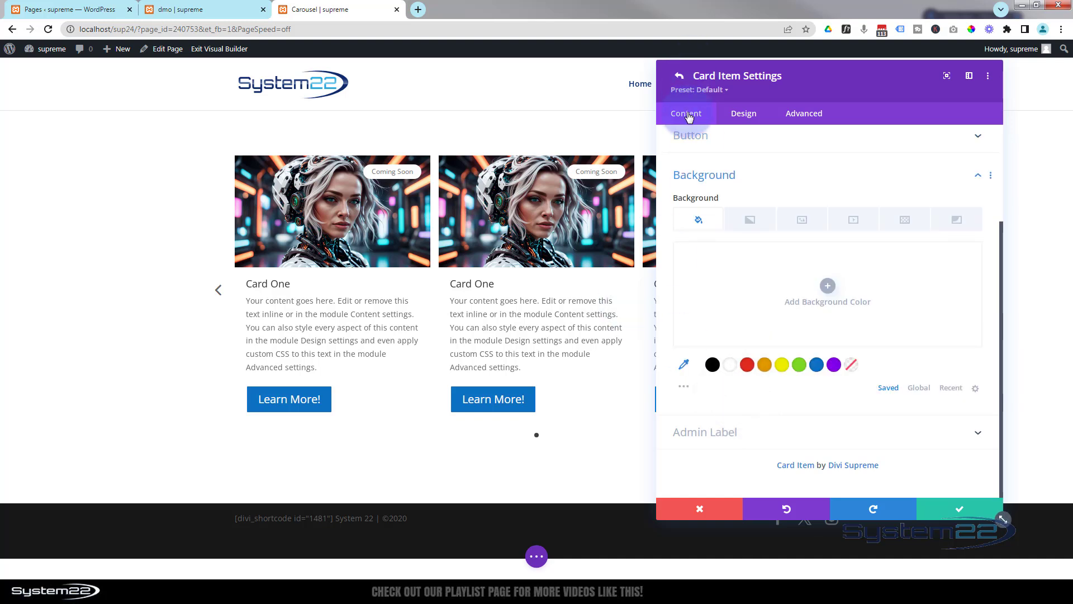
left_click(684, 389)
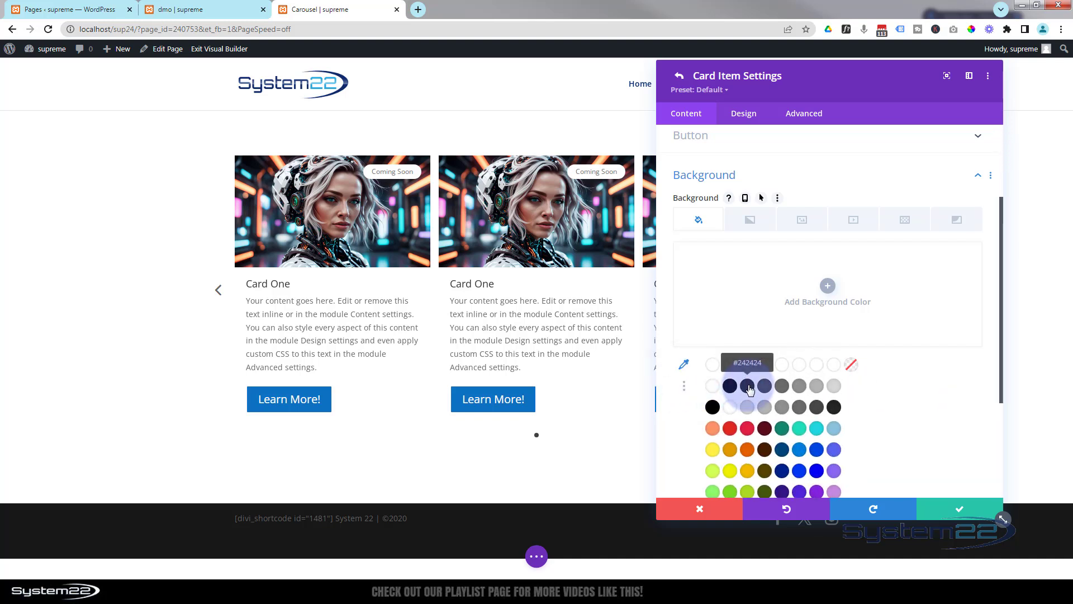
left_click(747, 386)
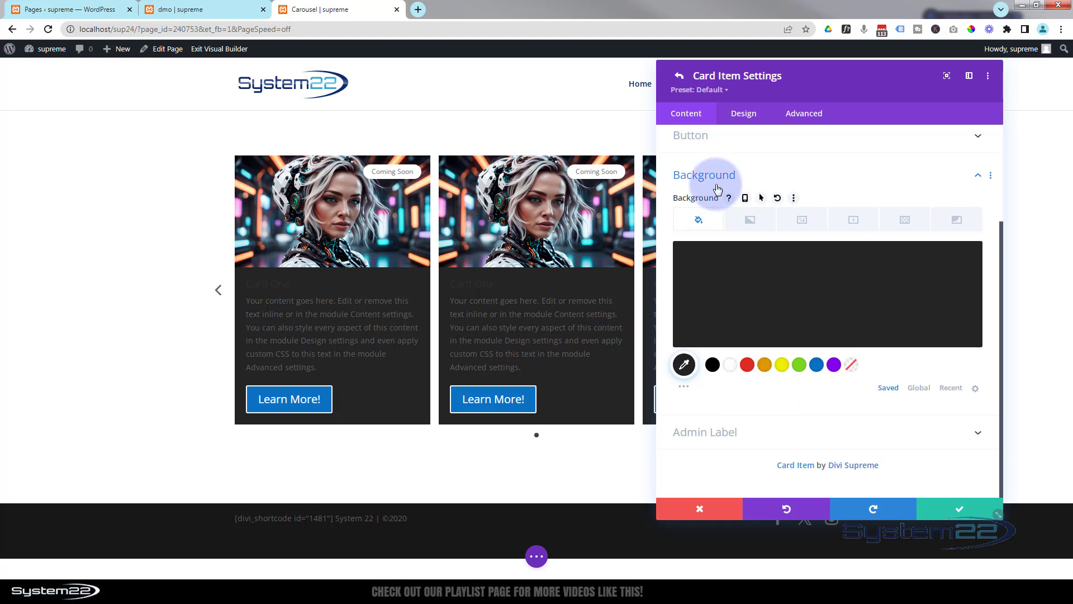
- Set the width of the card's image to 100% in its design settings
left_click(744, 115)
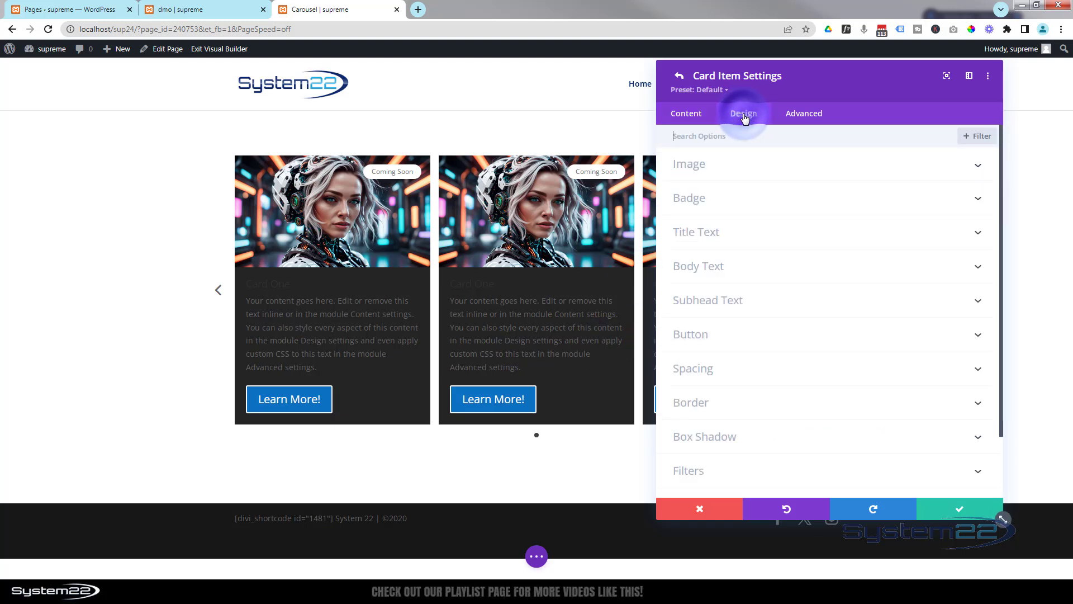
left_click(760, 165)
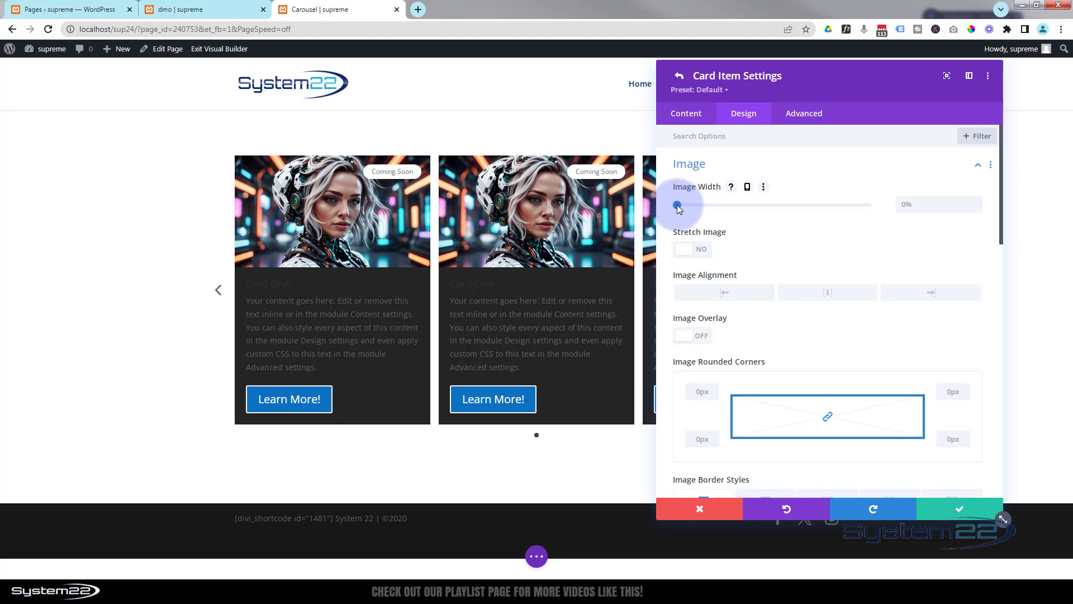
left_click_drag(676, 204, 654, 204)
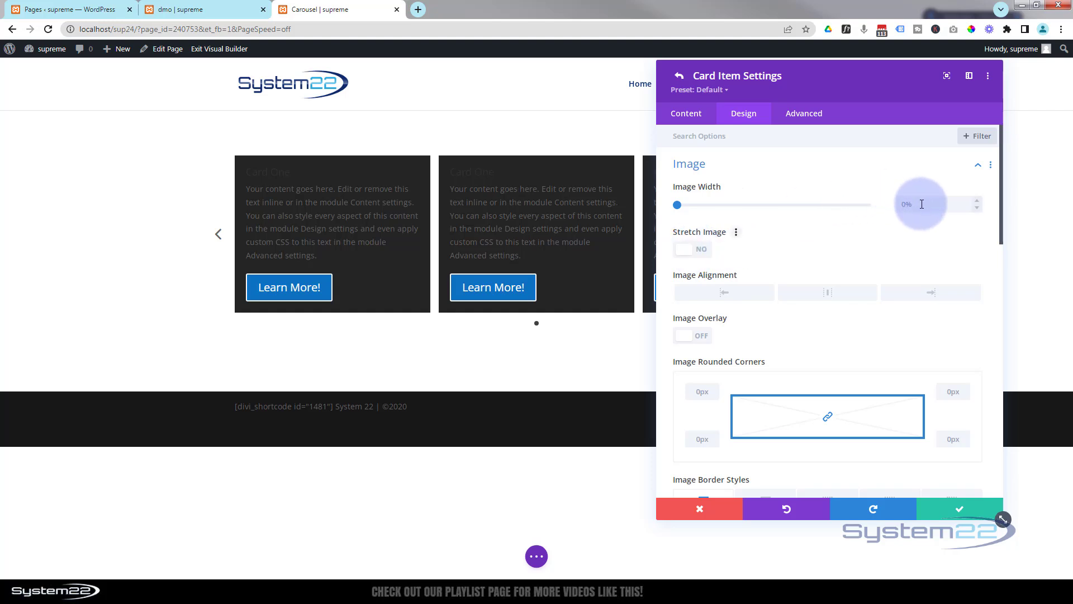
left_click_drag(678, 204, 884, 203)
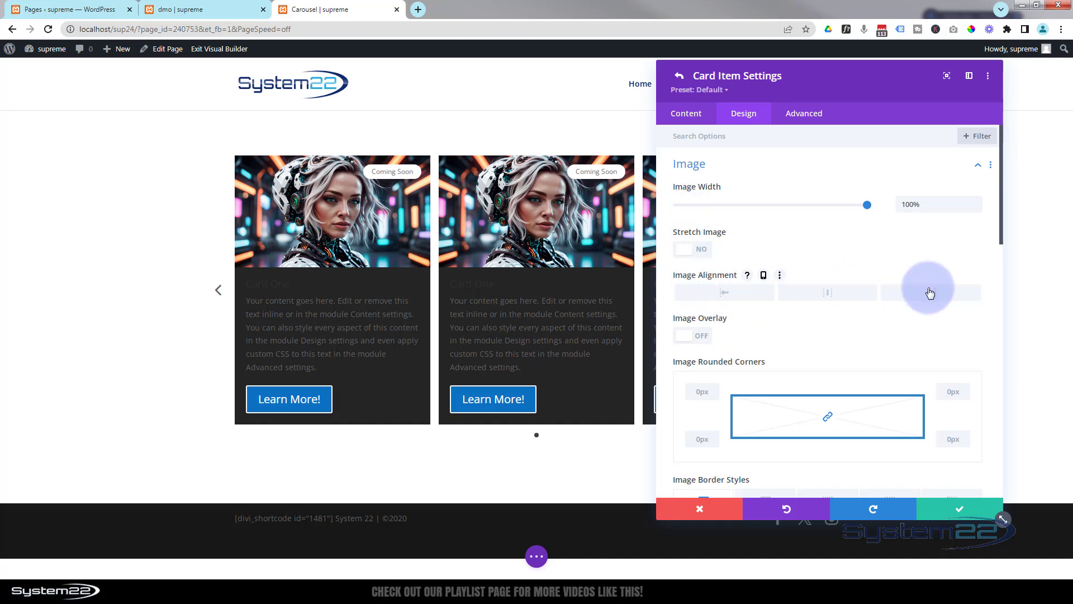
- Try the hover overlay on the card's image and switch it off again
scroll(773, 324, "down", 2)
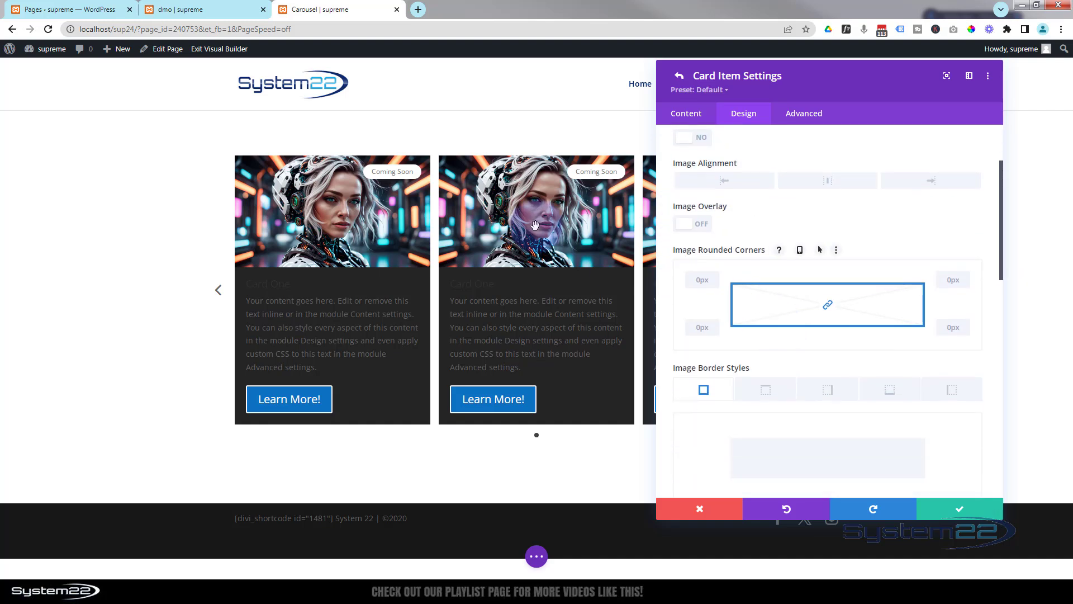
left_click(698, 224)
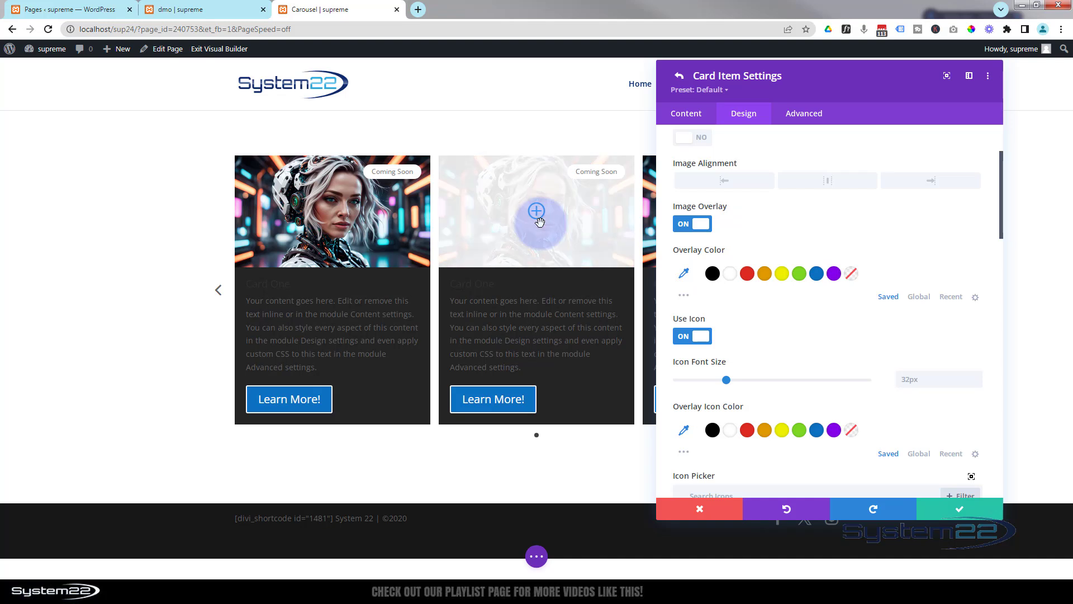
left_click(685, 225)
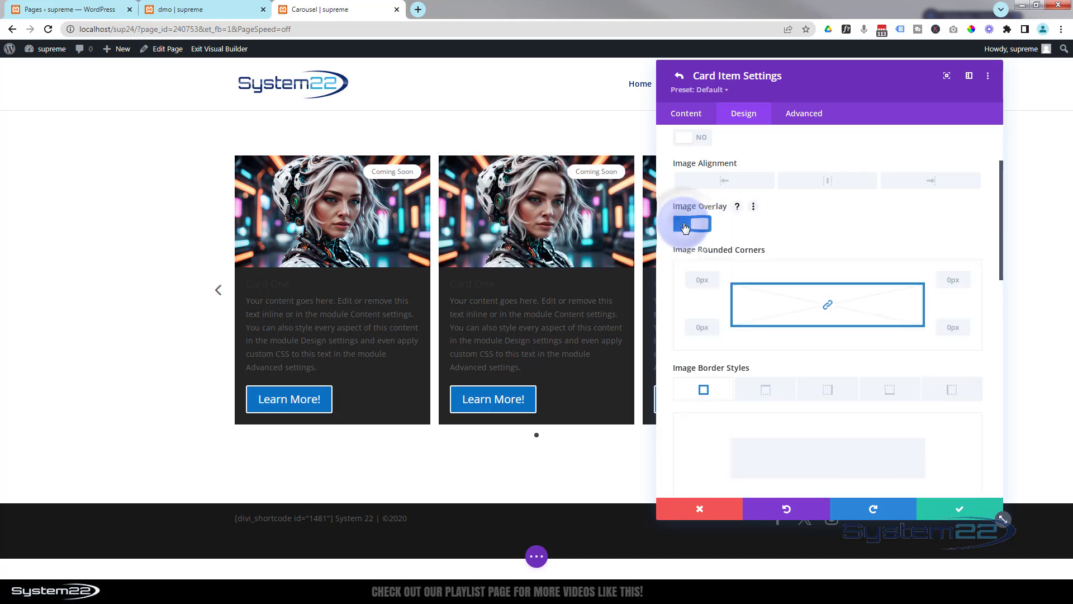
- Look through the image border and shadow options and the badge position choices without changing them
scroll(765, 225, "down", 2)
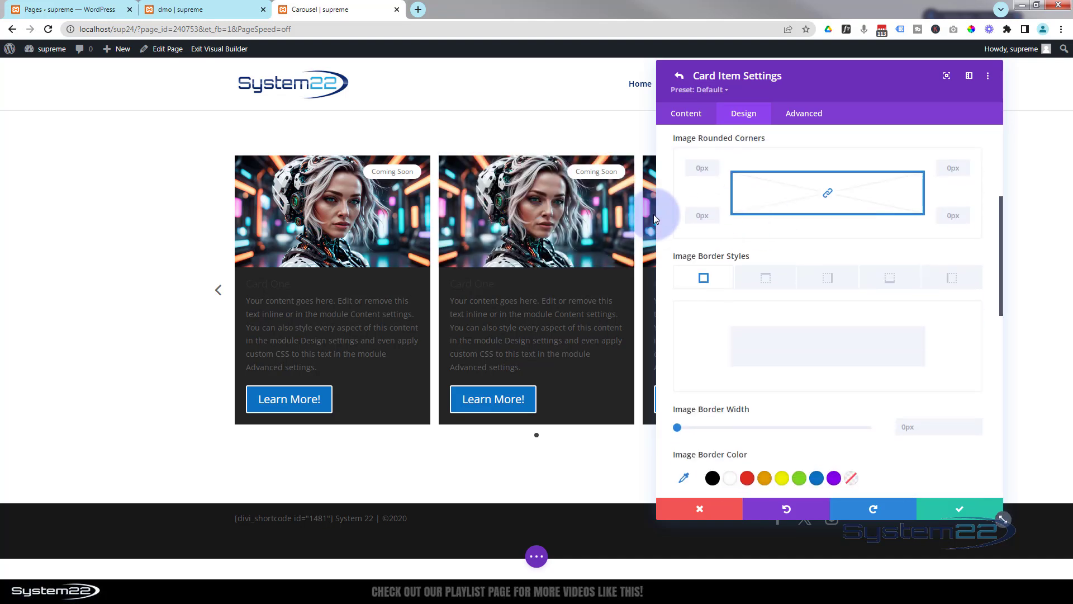
scroll(714, 272, "down", 7)
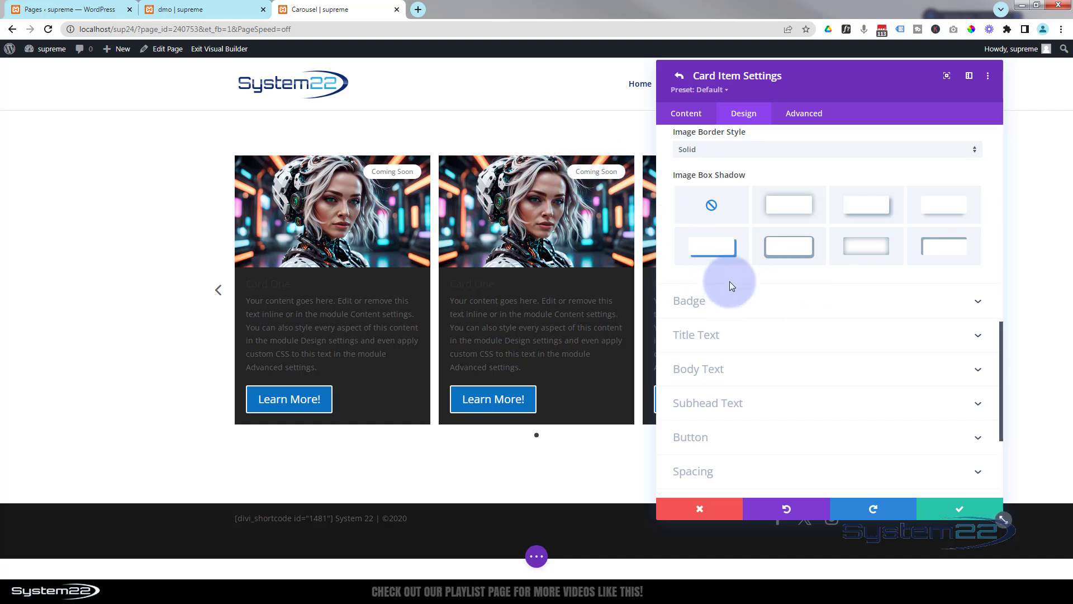
left_click(759, 303)
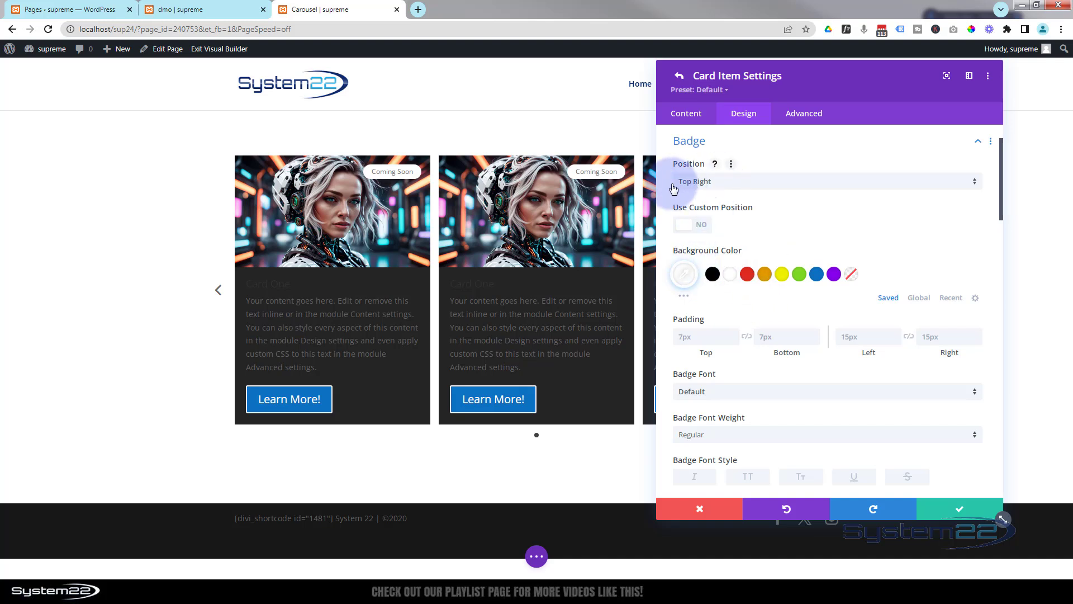
left_click(725, 183)
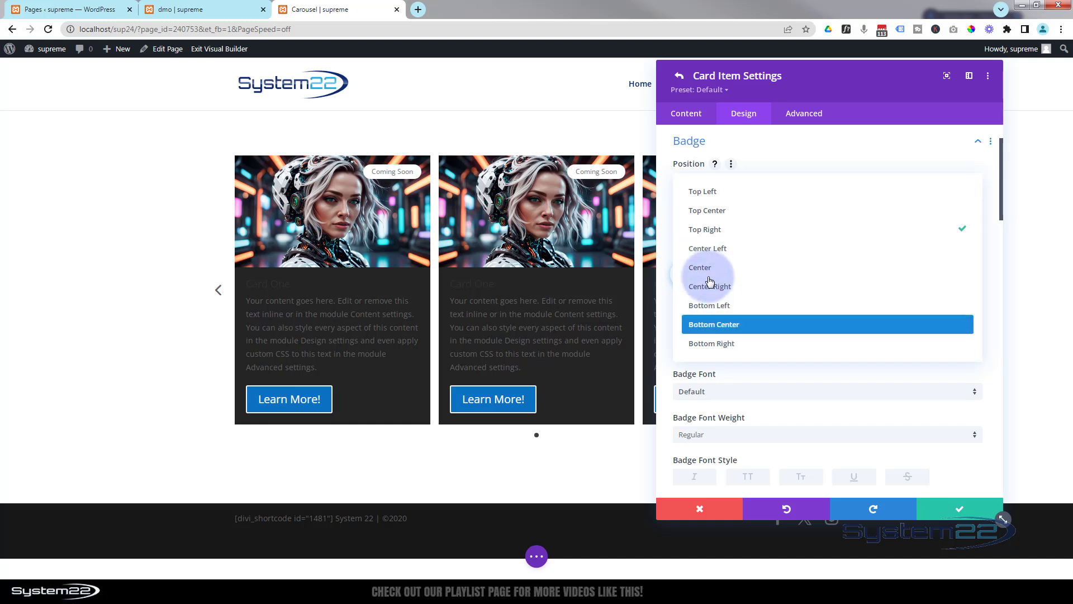
left_click(666, 211)
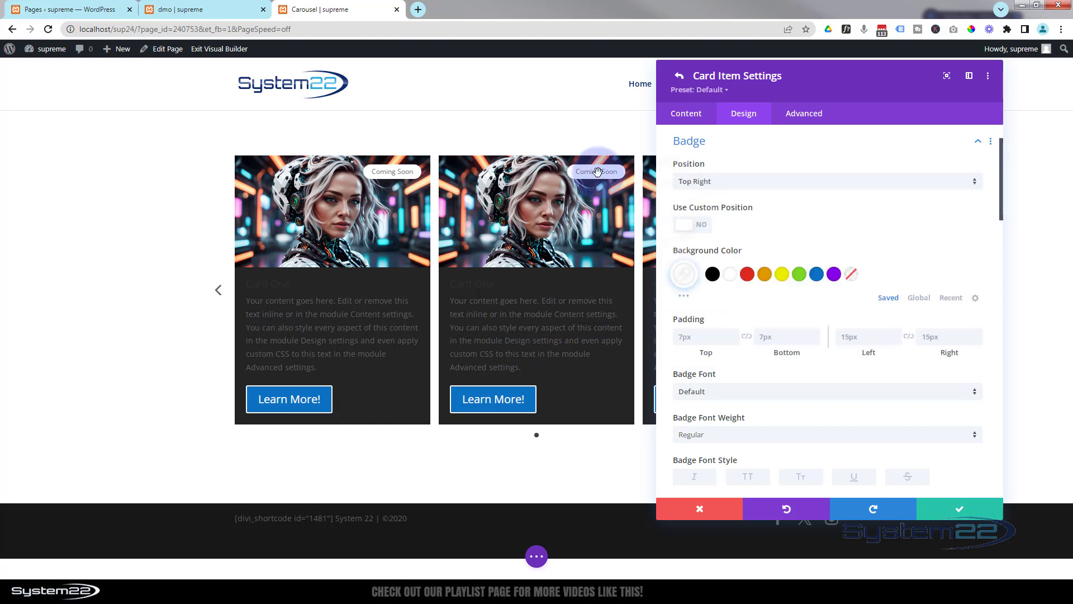
- Try a custom badge position of 7.7rem left and 0.8rem top, and switch custom positioning off again
left_click(699, 229)
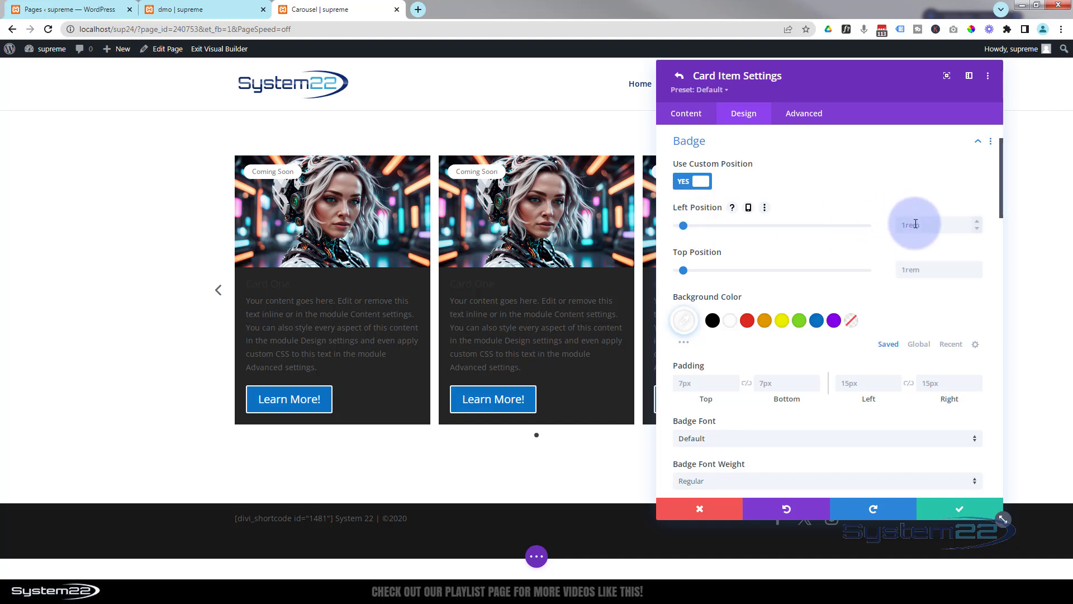
left_click_drag(683, 225, 727, 225)
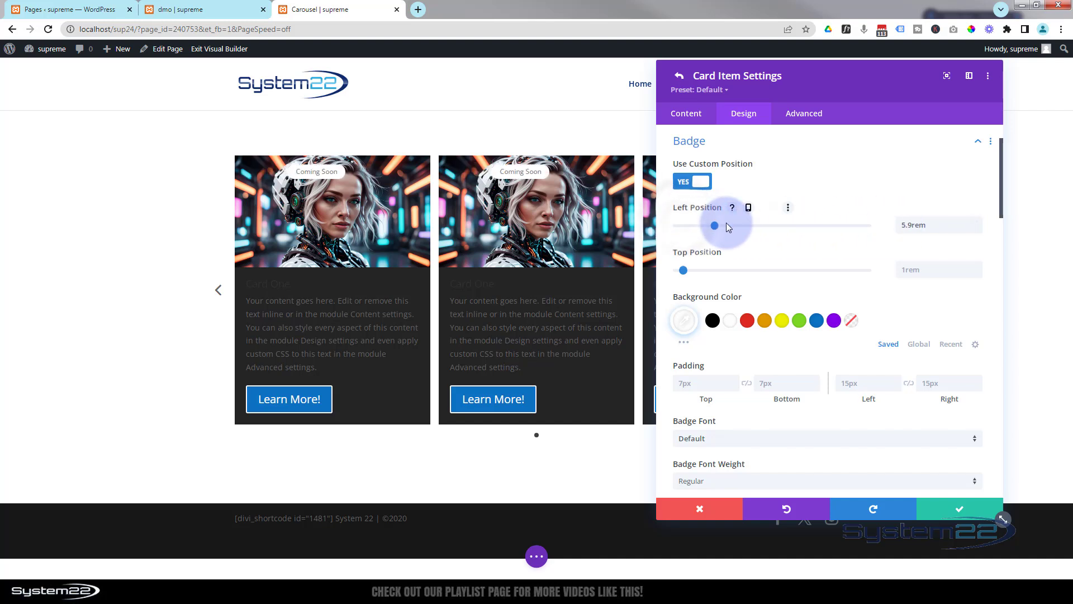
left_click(699, 270)
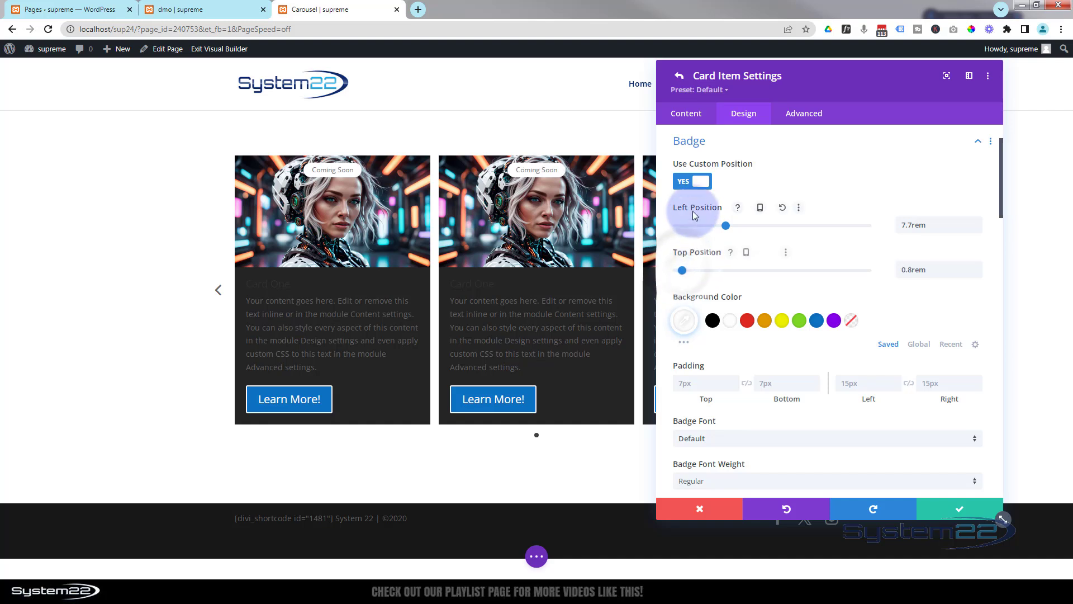
left_click(681, 182)
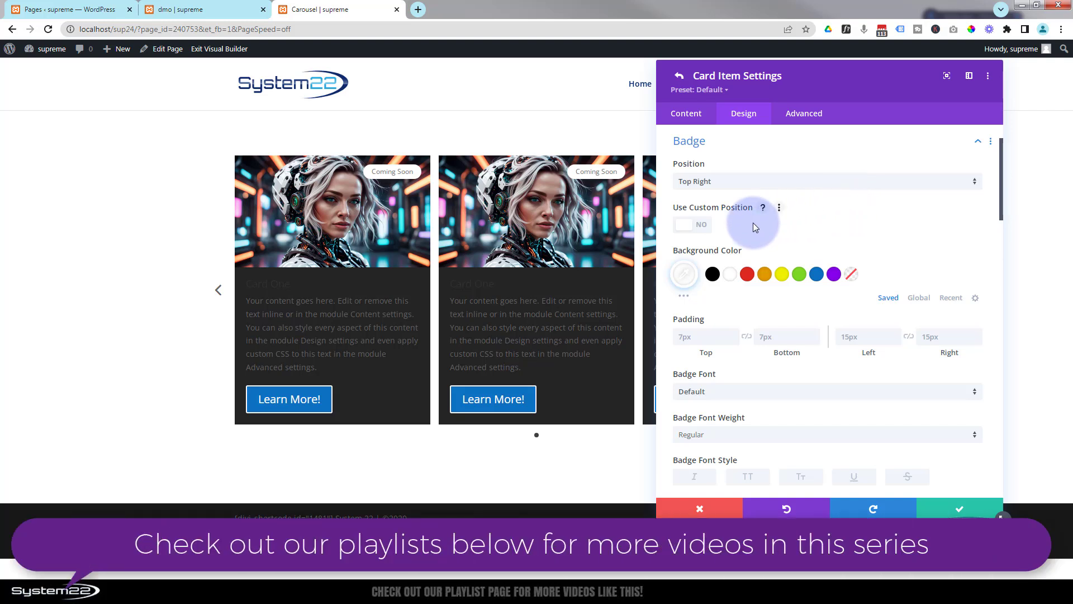
- Set the badge's background colour to orange #e09900
left_click(764, 274)
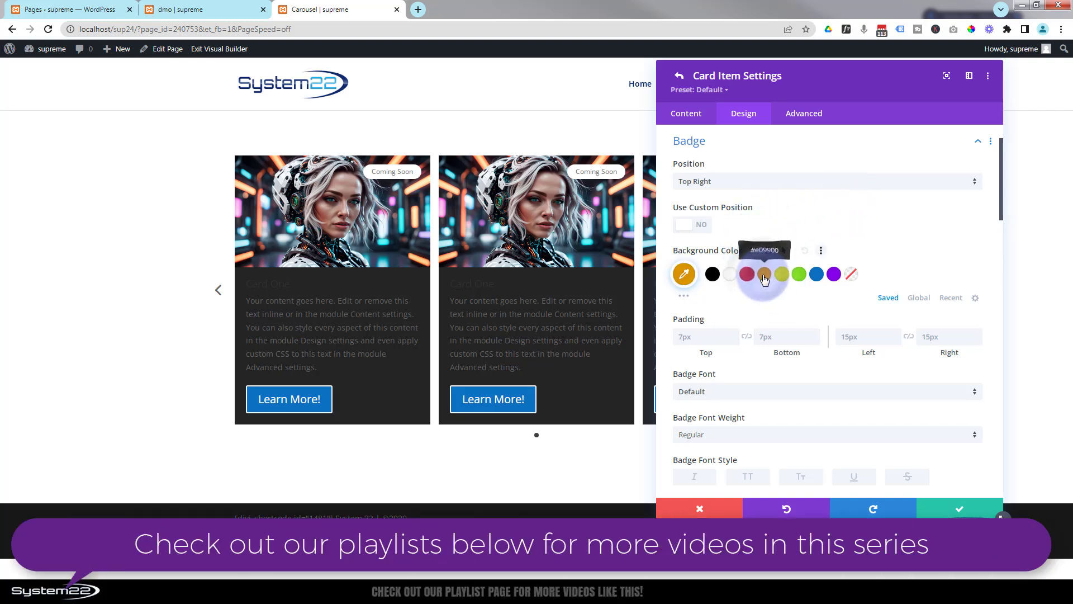
scroll(774, 218, "down", 3)
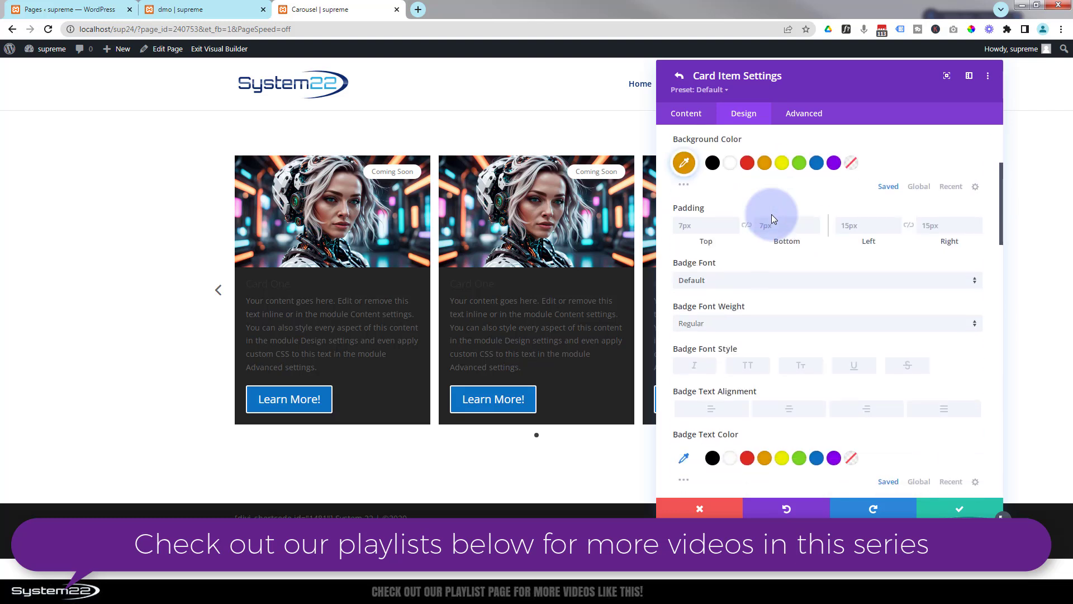
- Set the badge's text colour to white, keeping its default font
scroll(772, 218, "down", 3)
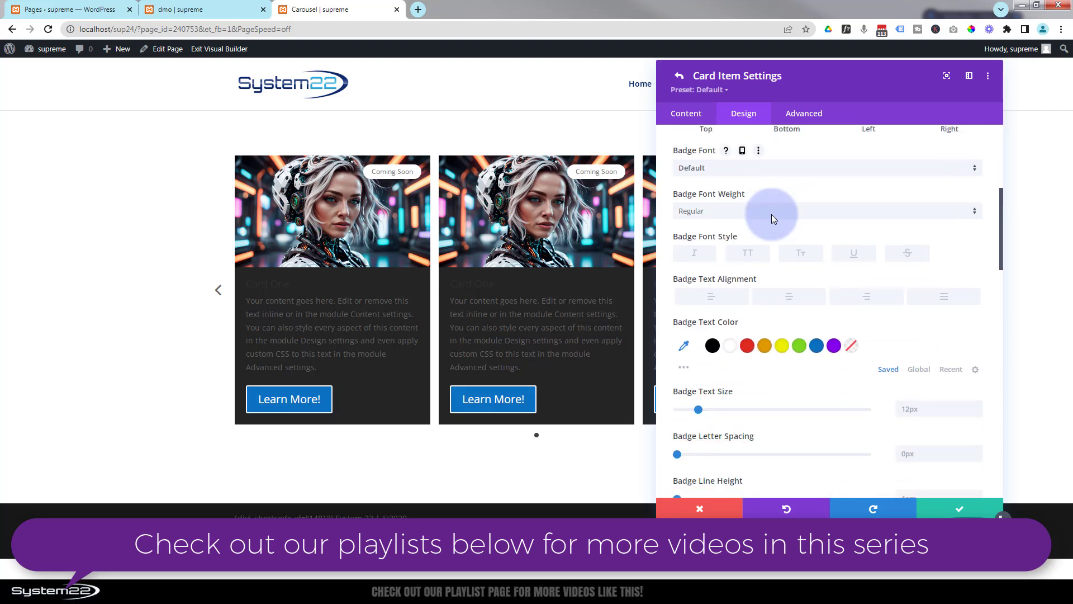
scroll(772, 215, "up", 3)
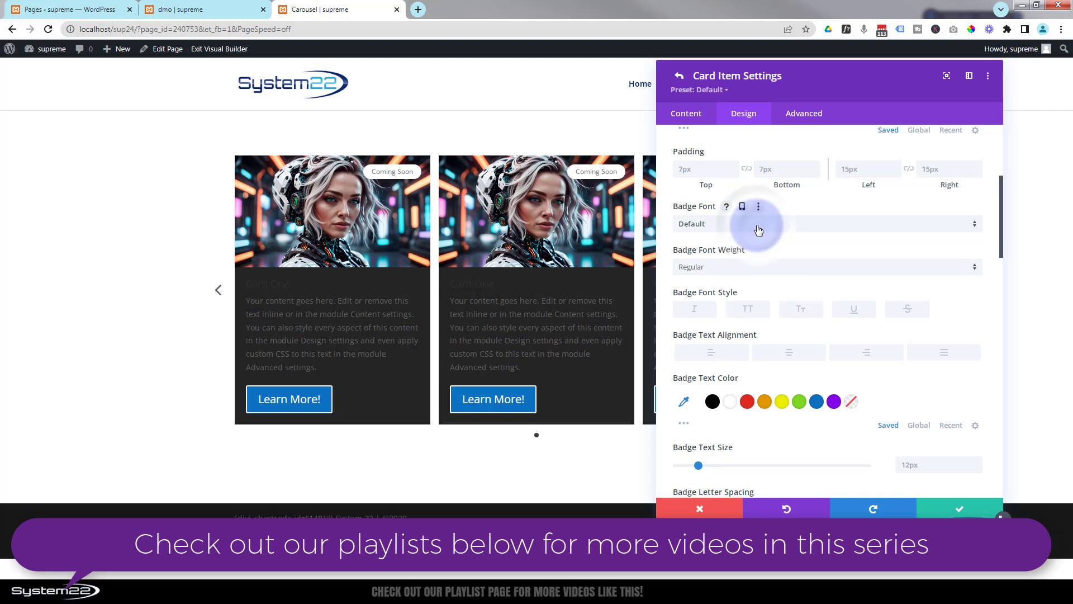
left_click(759, 229)
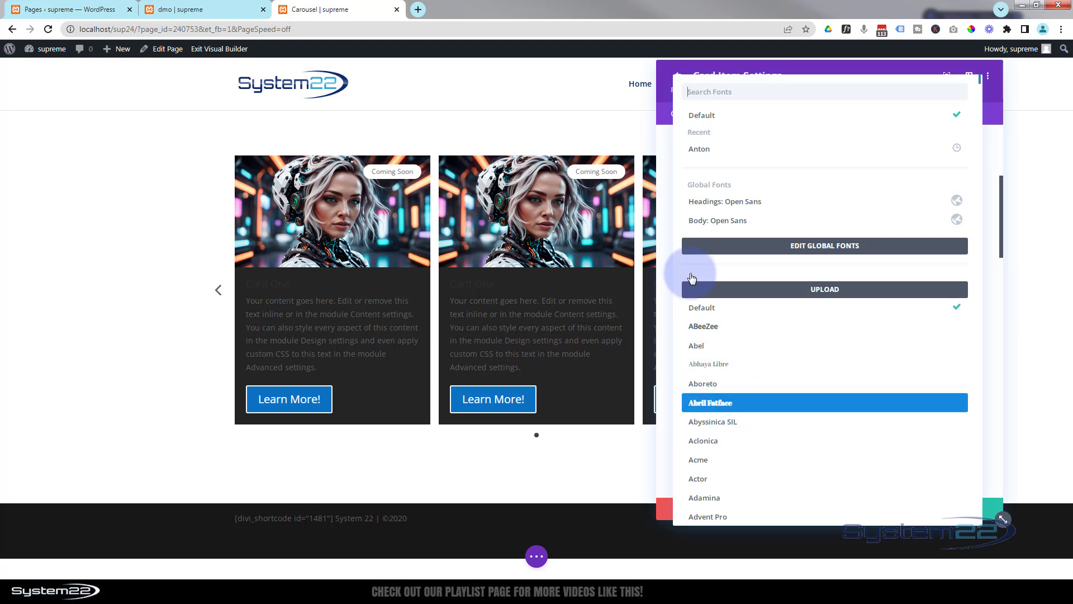
left_click(664, 220)
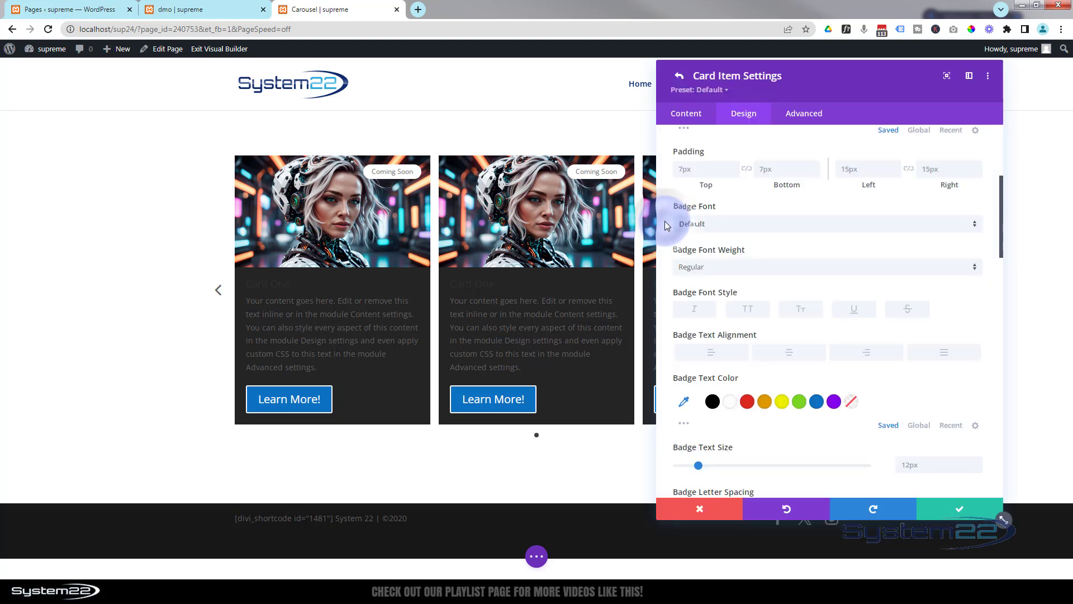
scroll(813, 229, "down", 2)
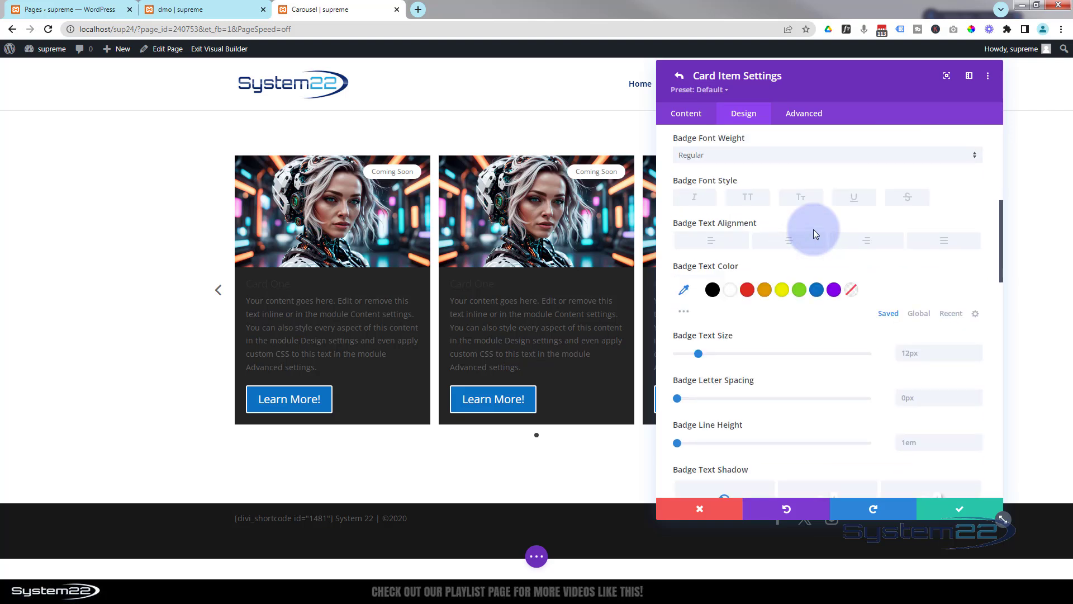
left_click(730, 291)
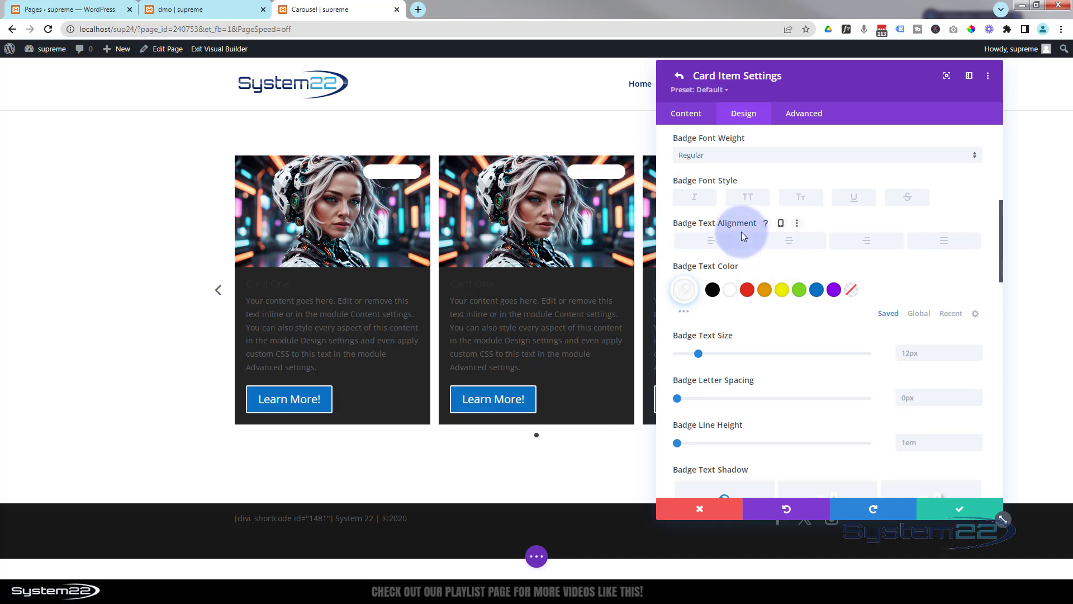
- Try a 0px radius on all the badge's rounded corners and restore the default 50px values
scroll(742, 234, "down", 2)
scroll(743, 237, "down", 1)
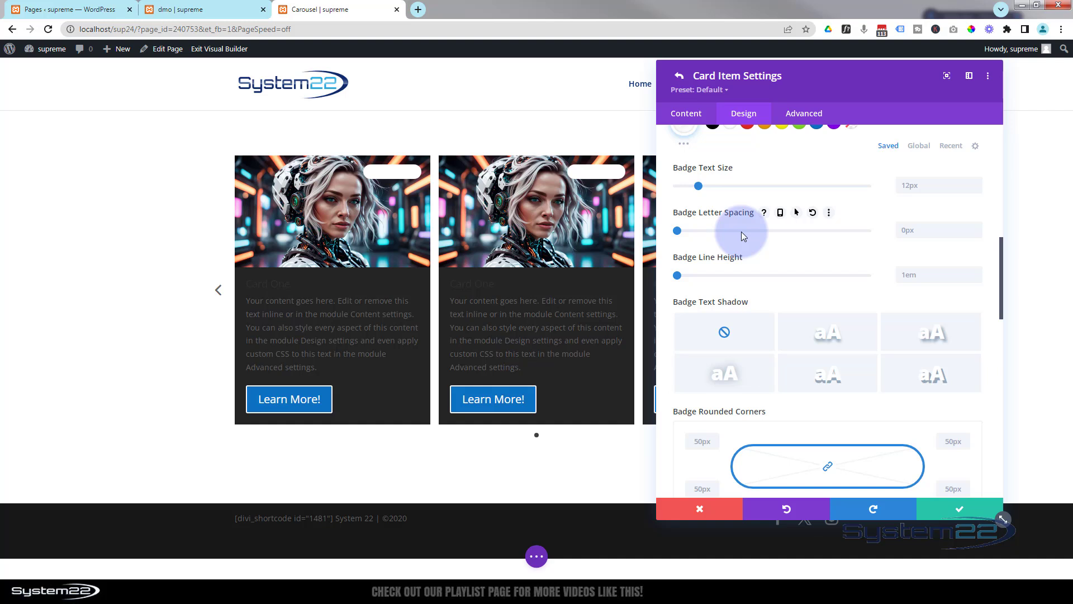
scroll(714, 253, "down", 2)
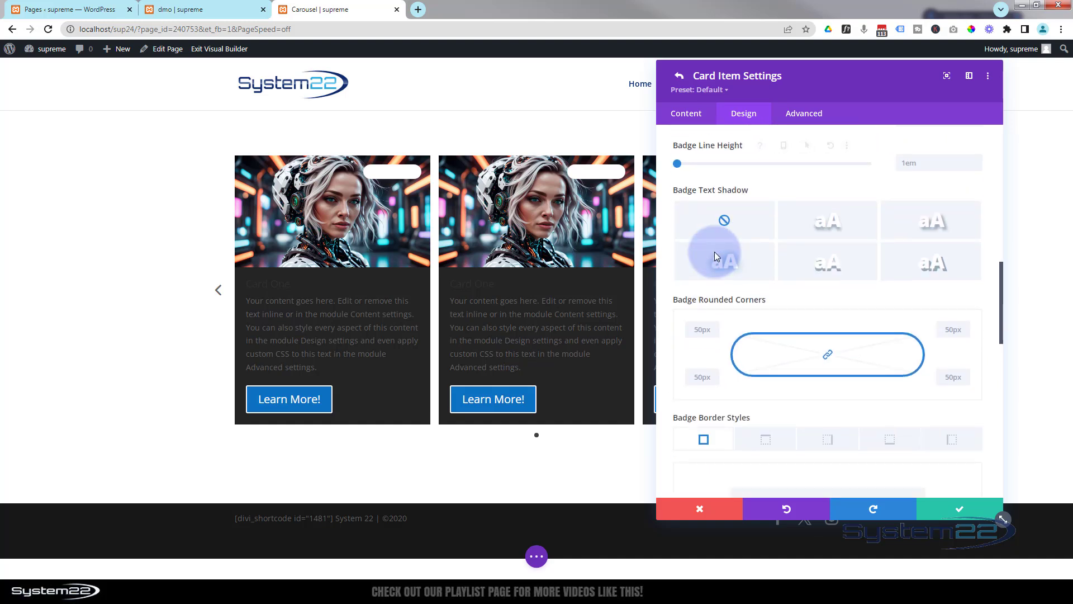
scroll(714, 252, "down", 2)
left_click(704, 223)
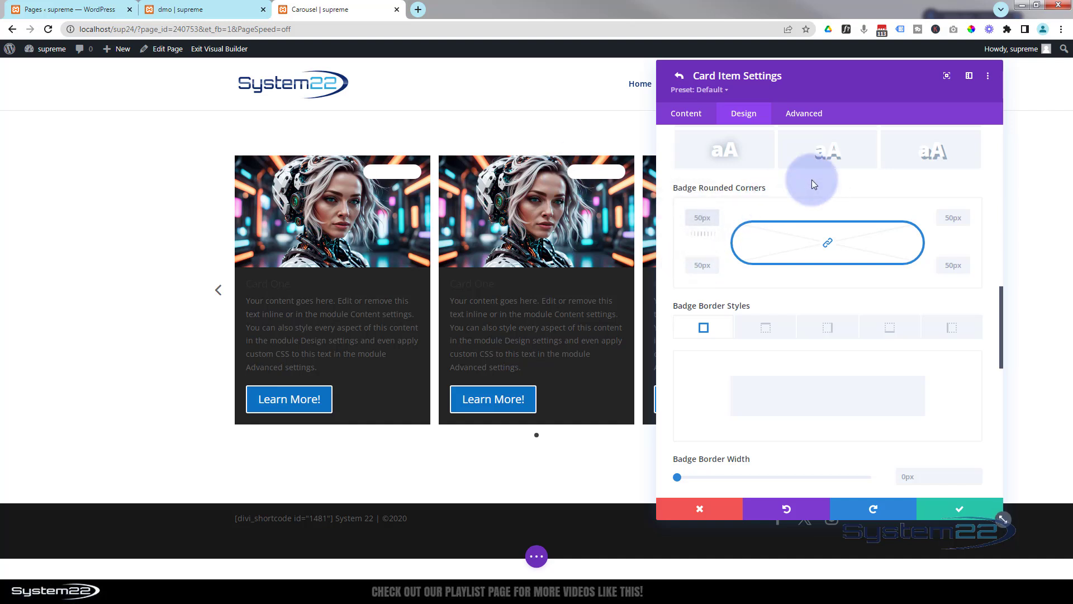
type("0")
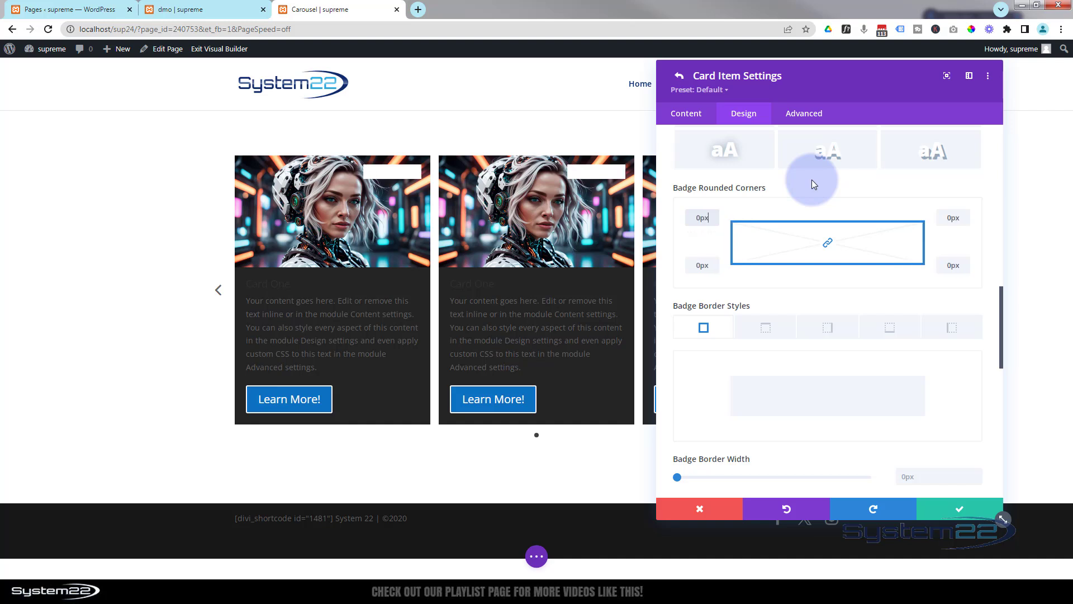
double_click(692, 220)
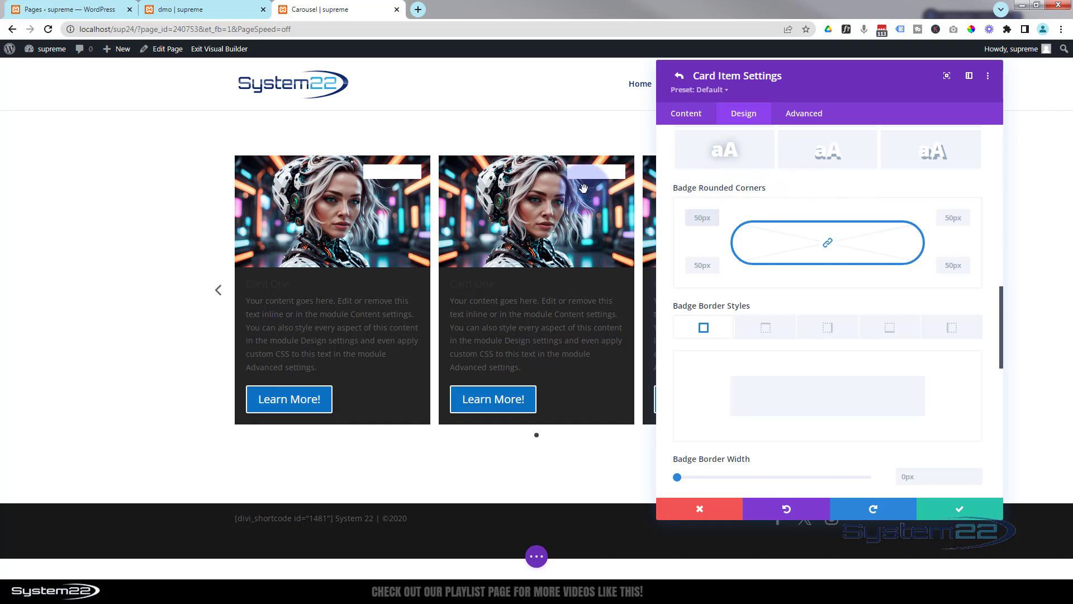
- Set the card title's text colour to orange
scroll(766, 280, "down", 2)
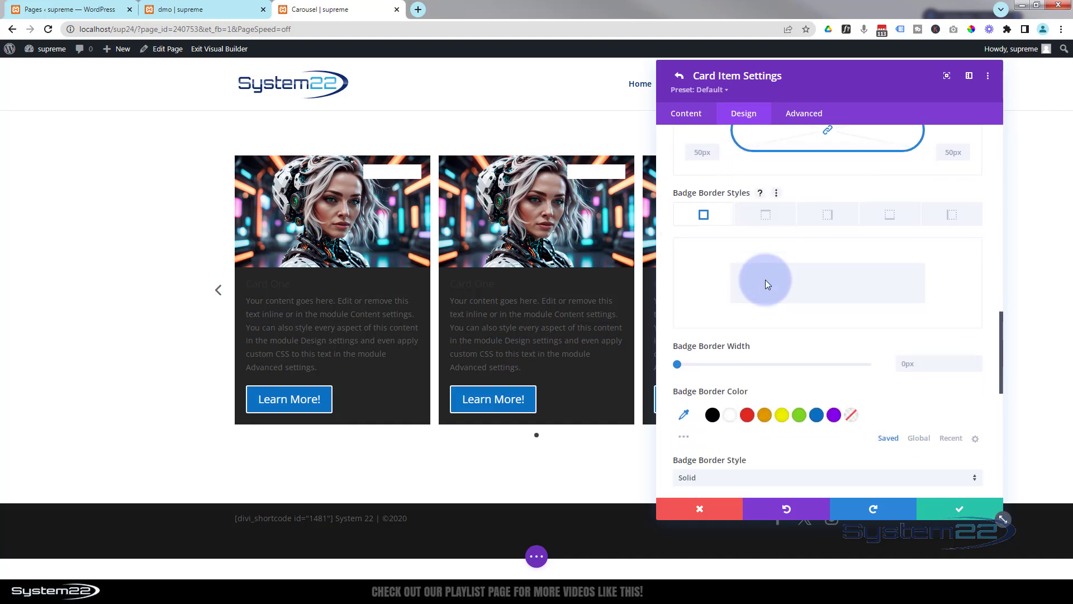
scroll(765, 279, "down", 4)
scroll(767, 285, "down", 4)
scroll(767, 285, "up", 1)
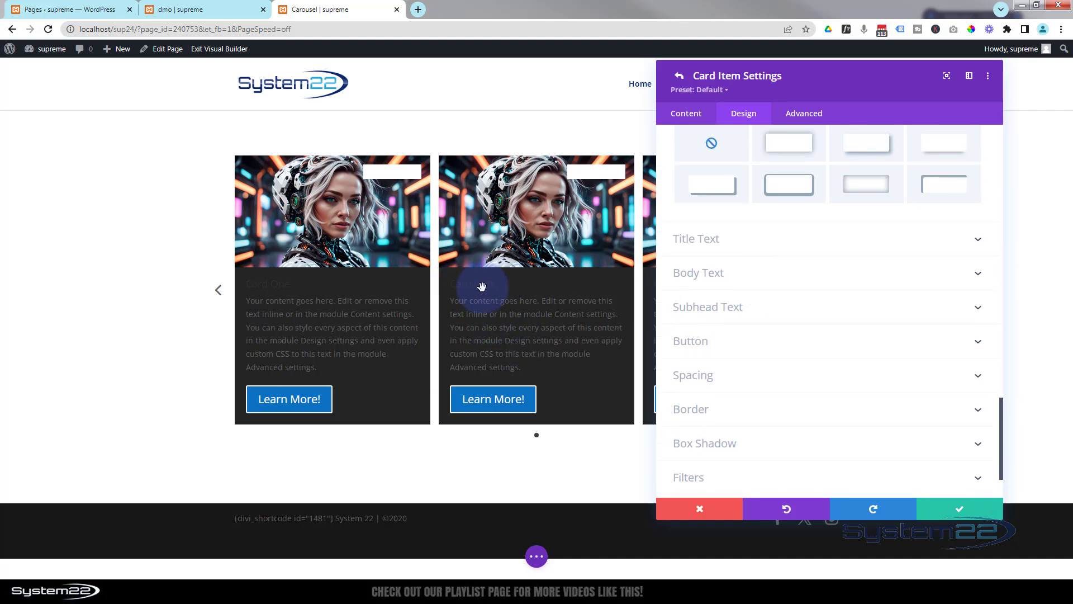
left_click(749, 237)
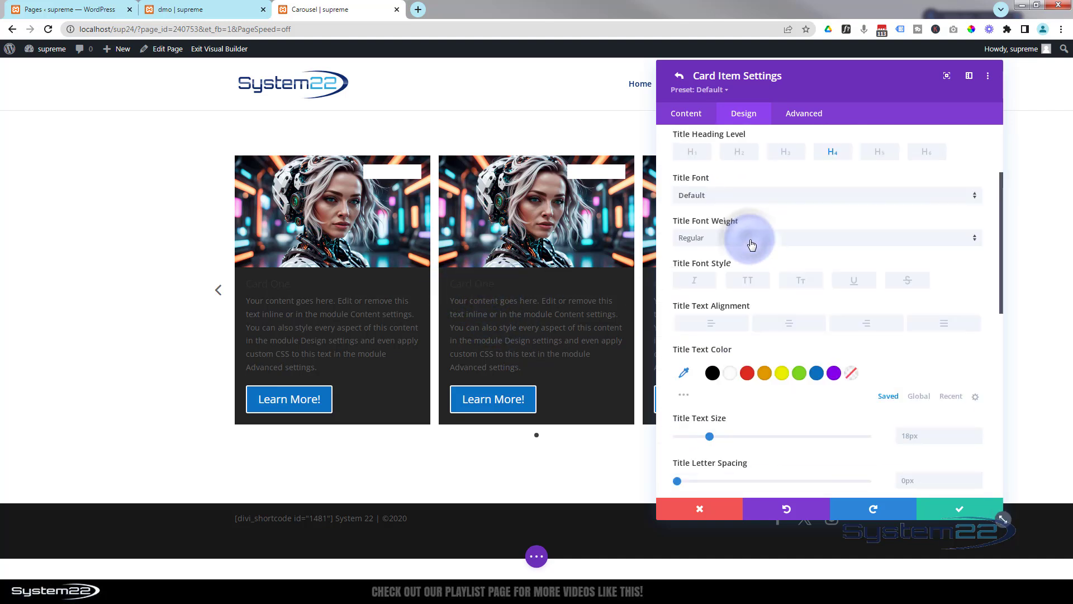
left_click(764, 373)
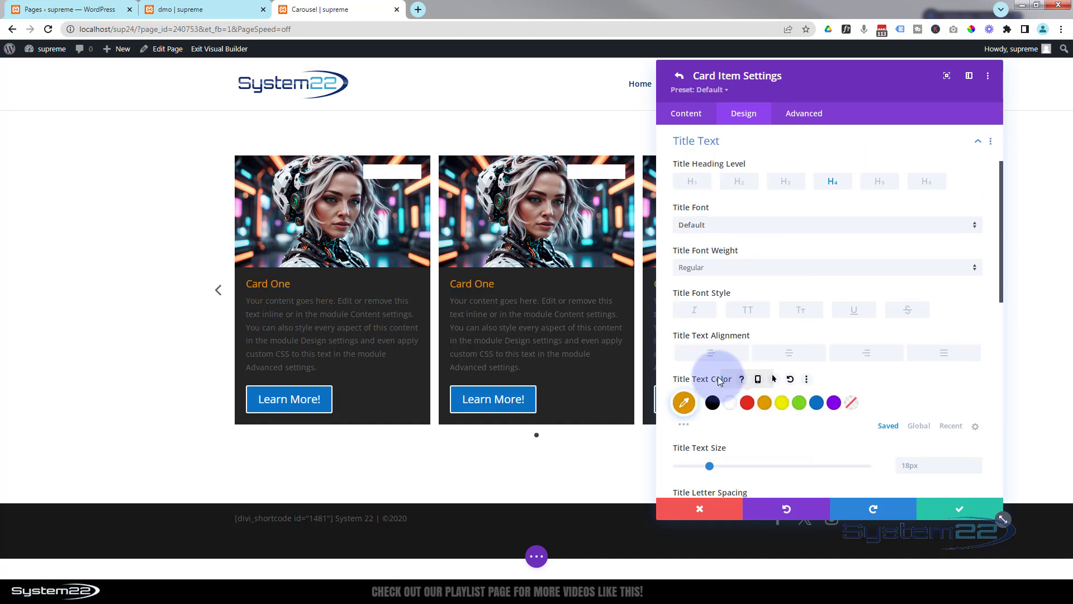
- Make the card title uppercase, centred and Semi Bold
left_click(749, 312)
left_click(792, 358)
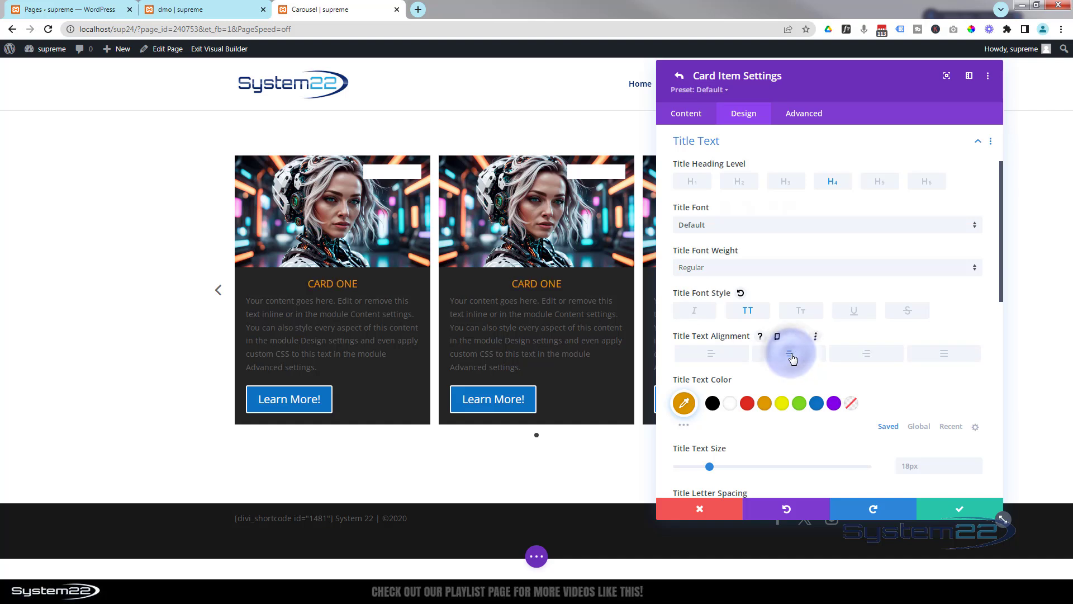
left_click(749, 267)
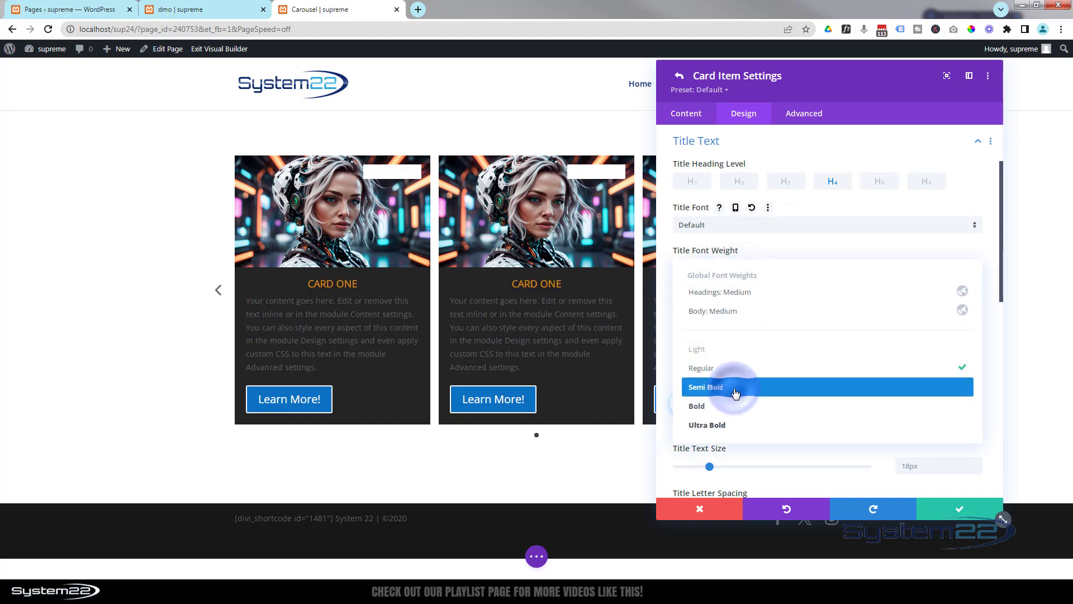
left_click(735, 394)
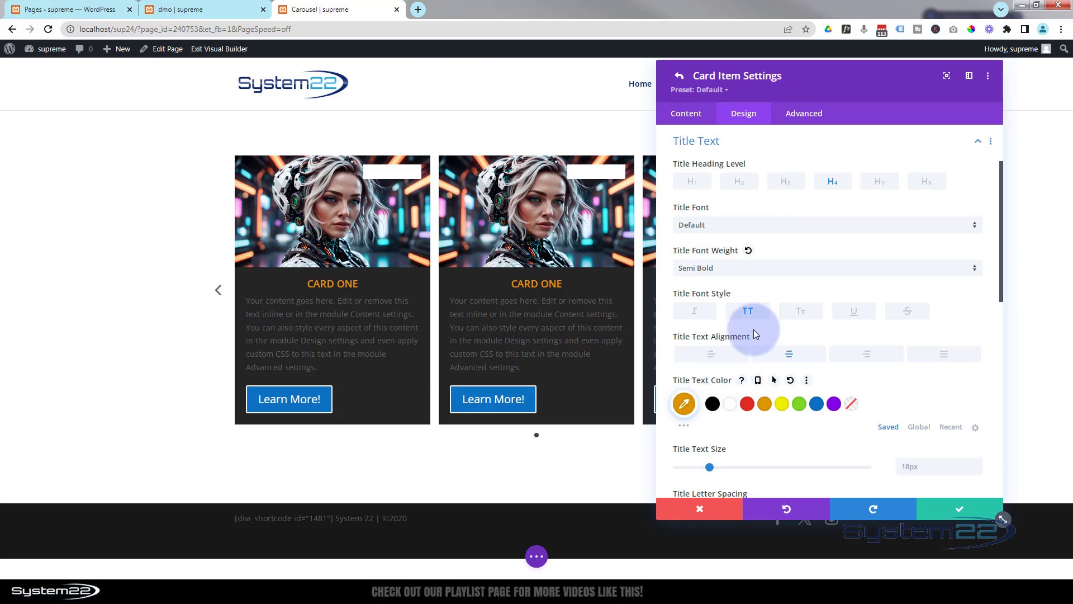
- Centre the card's body text and set its colour to white #ffffff
scroll(761, 321, "down", 7)
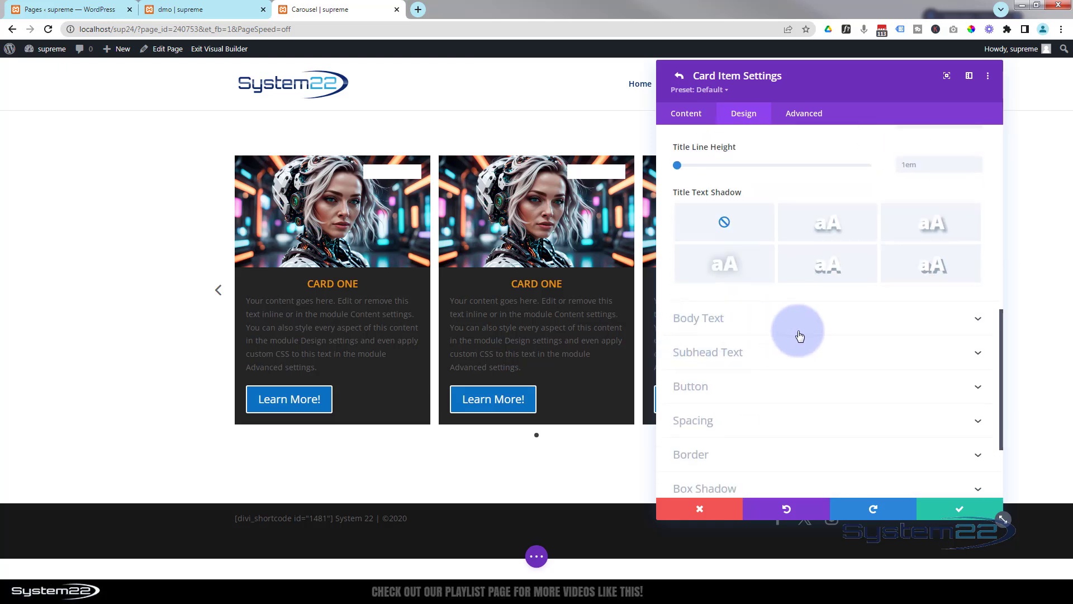
left_click(798, 330)
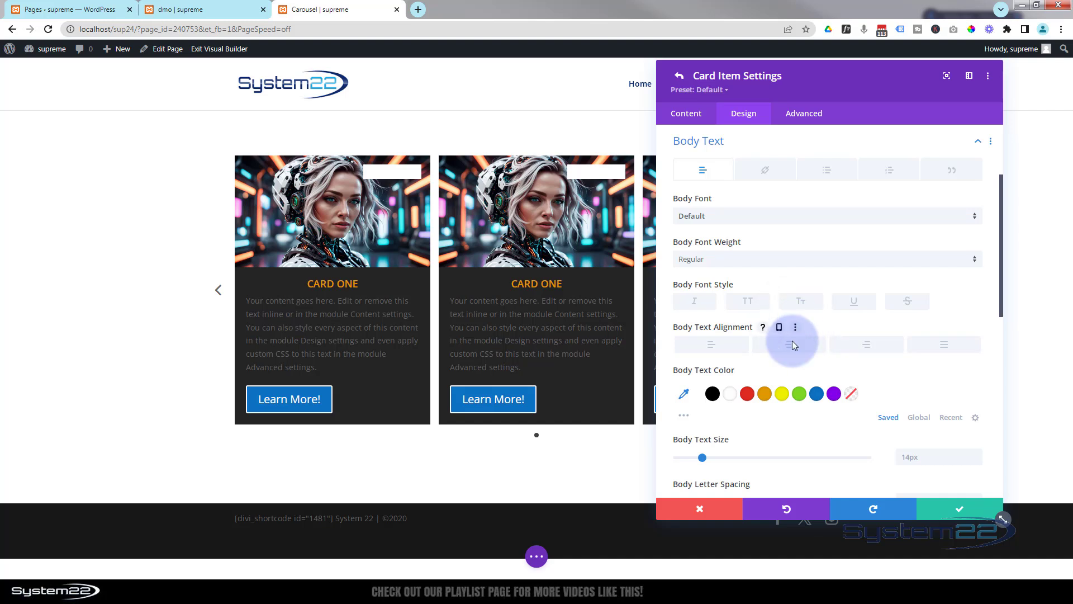
left_click(794, 347)
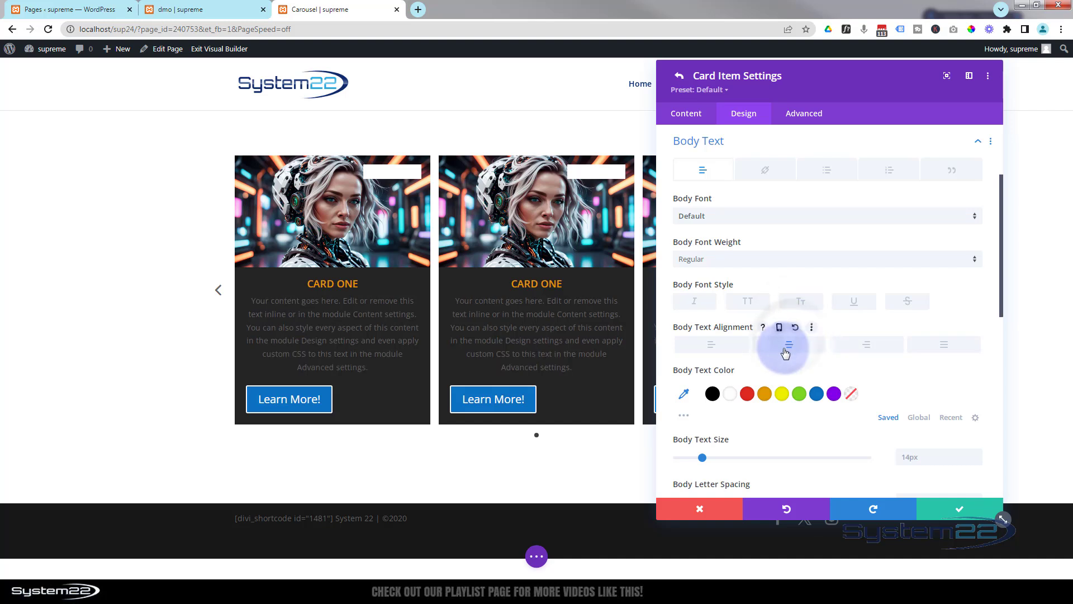
left_click(732, 393)
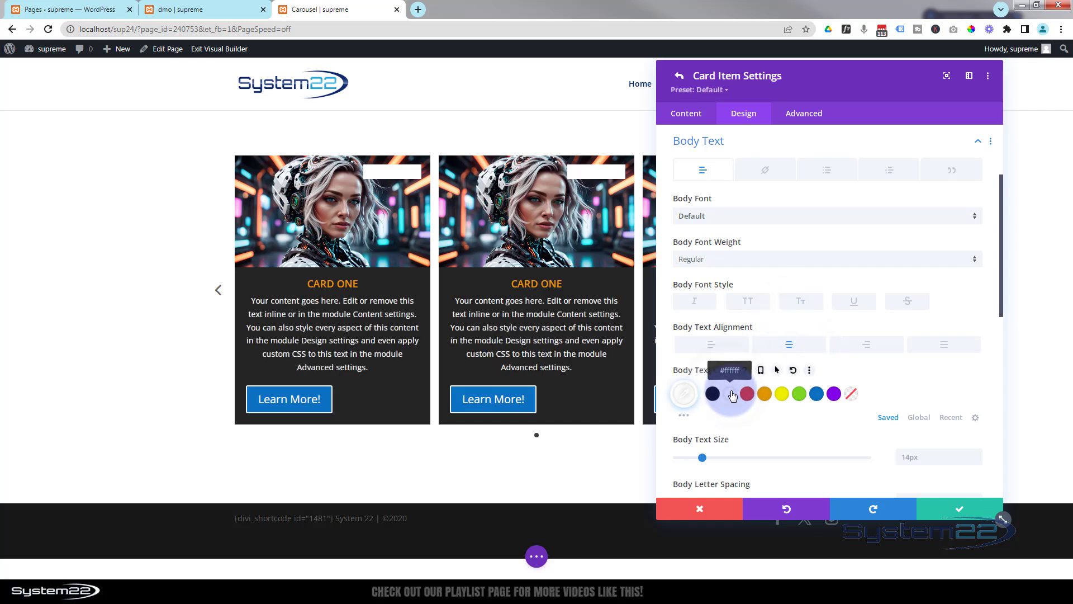
- Centre the card's Learn More! button
scroll(819, 327, "down", 3)
scroll(819, 327, "down", 3)
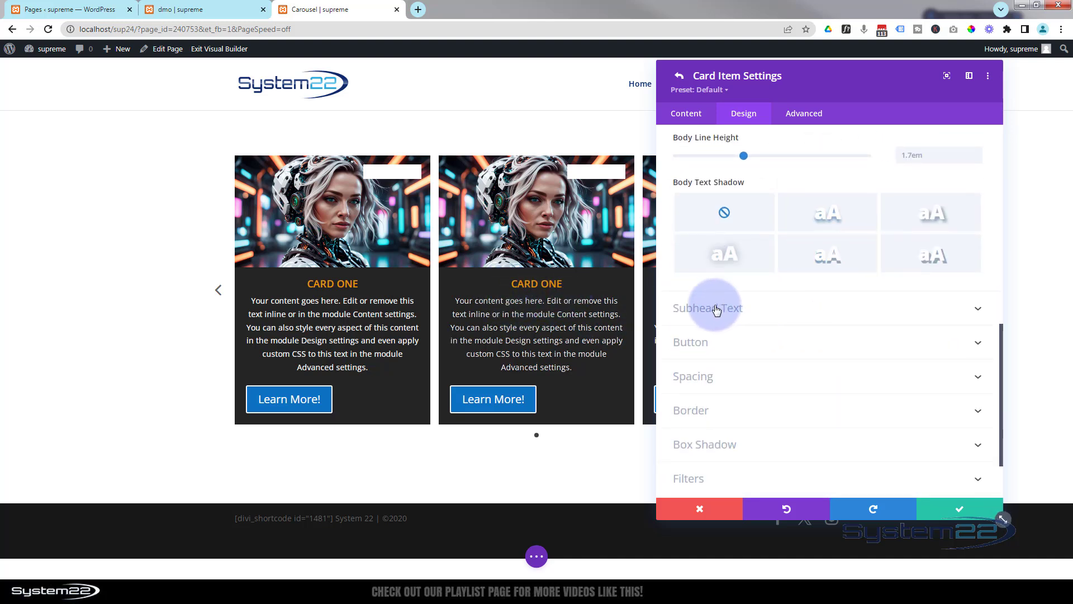
left_click(739, 342)
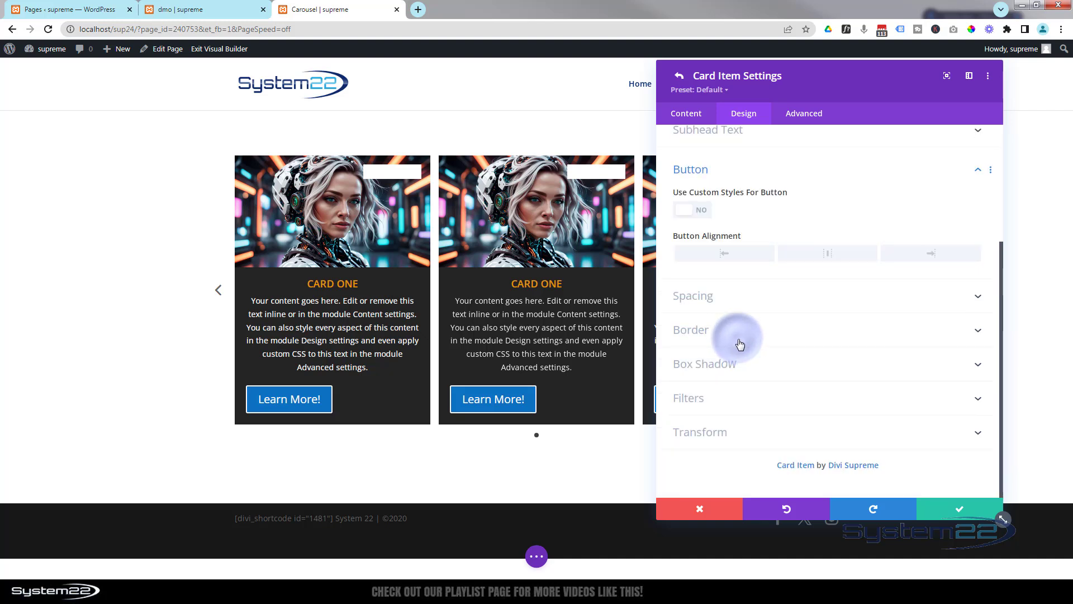
left_click(829, 254)
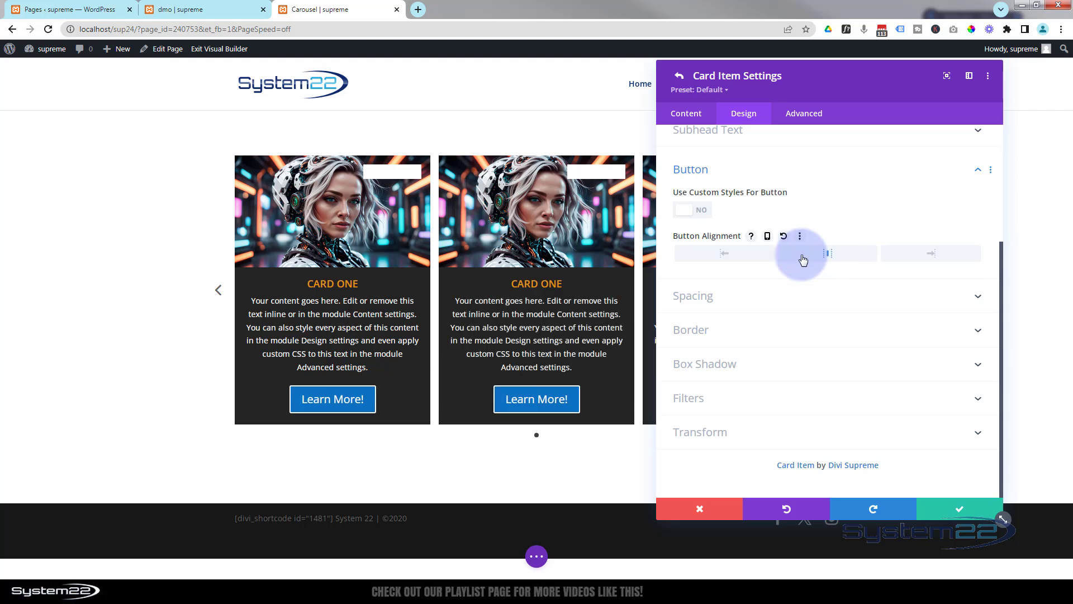
- Enable custom styles for the card's button and set its background colour to orange
left_click(699, 210)
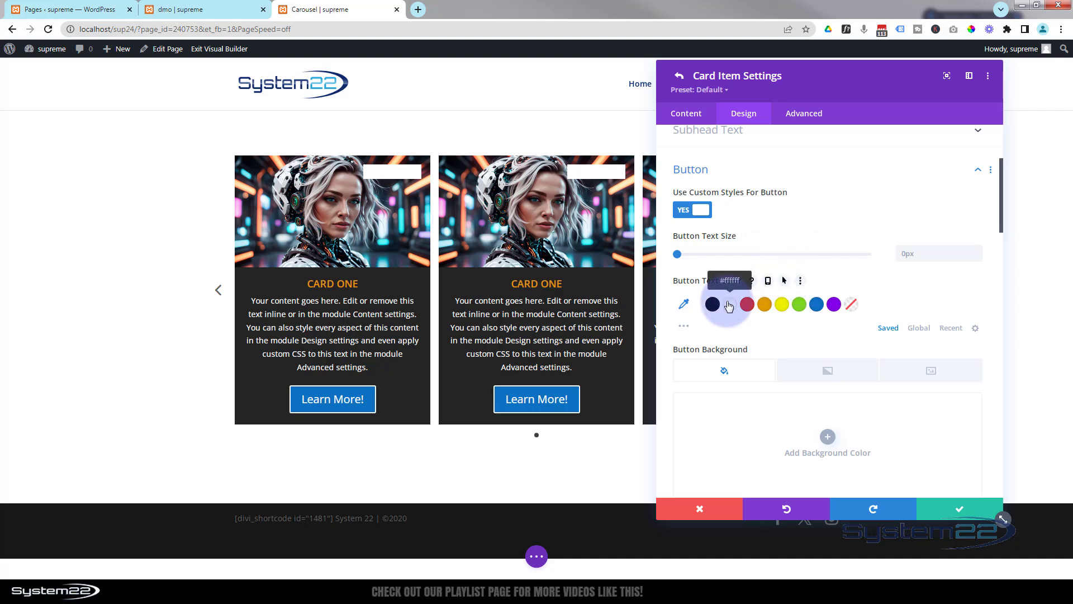
scroll(781, 311, "down", 3)
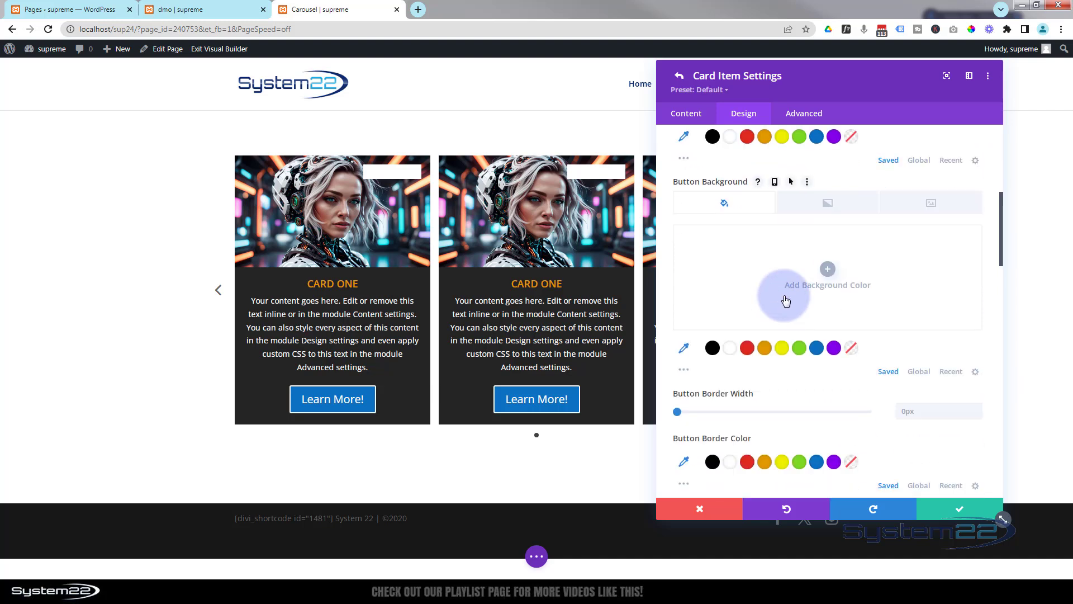
left_click(766, 348)
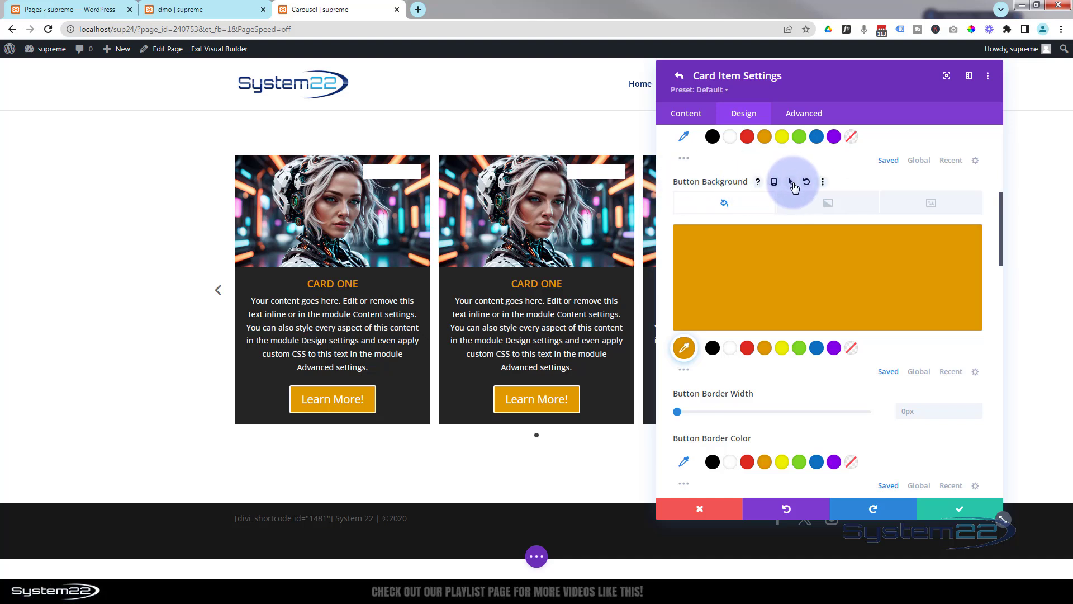
- Give the button's background a black #000000 hover colour and return to its desktop state
left_click(790, 182)
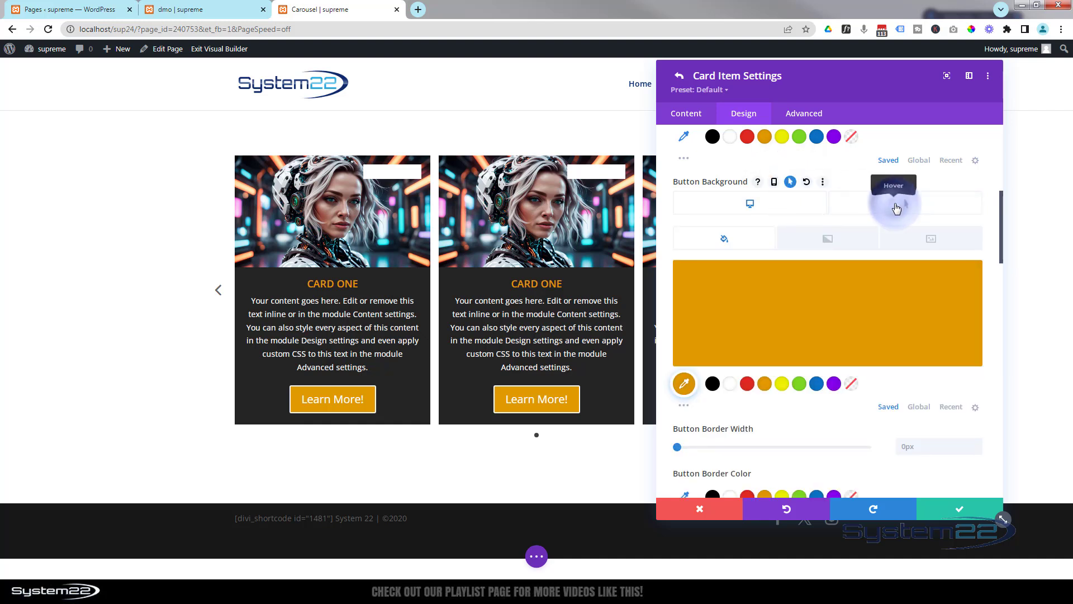
left_click(897, 209)
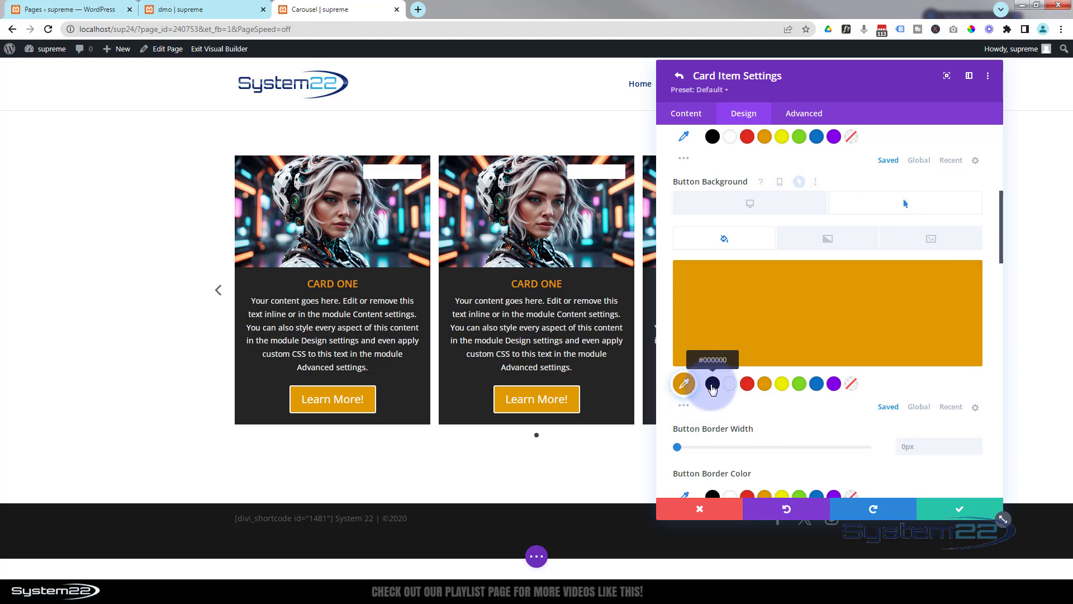
left_click(712, 386)
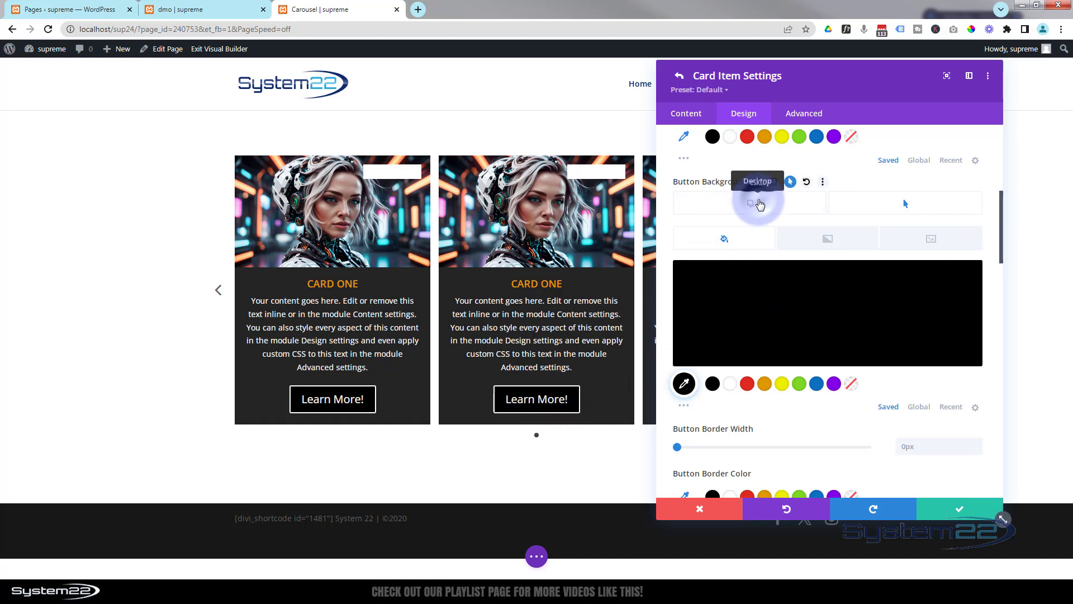
left_click(759, 204)
- Set the button's border width to 0px
scroll(777, 313, "down", 4)
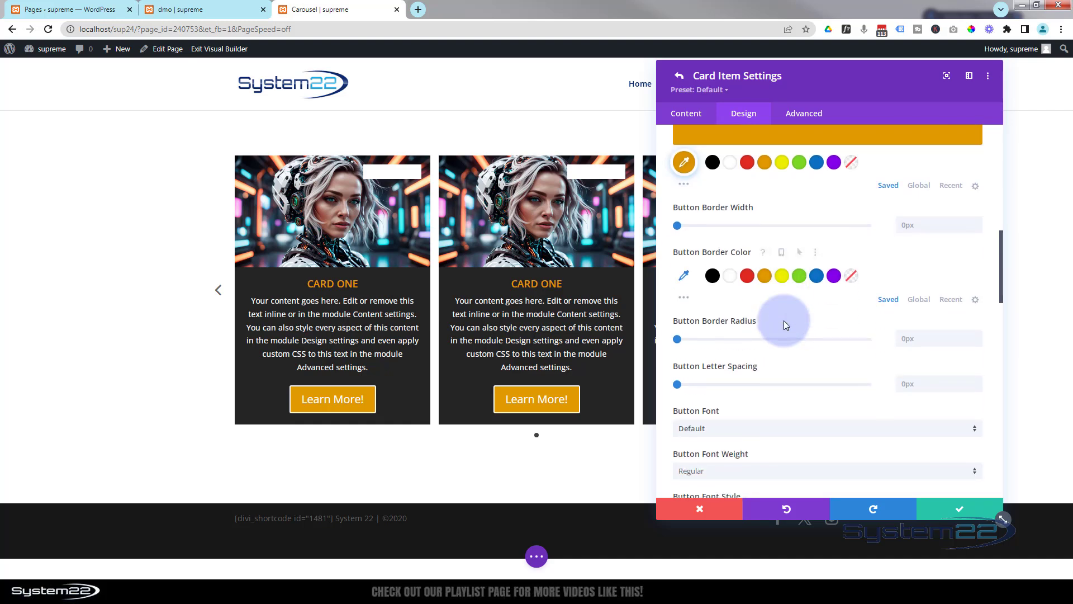
left_click(976, 219)
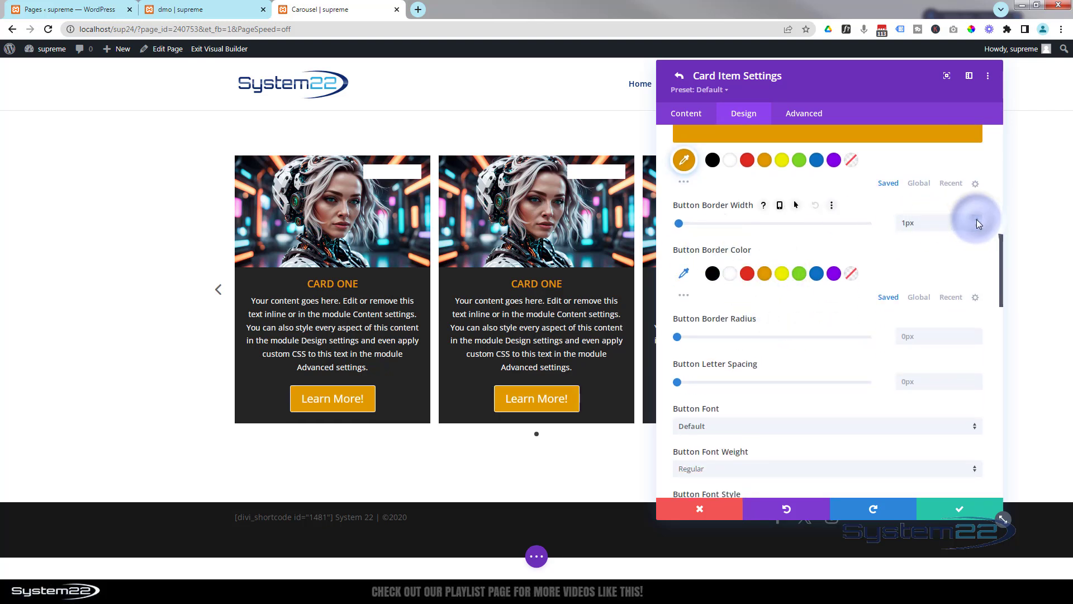
left_click(977, 226)
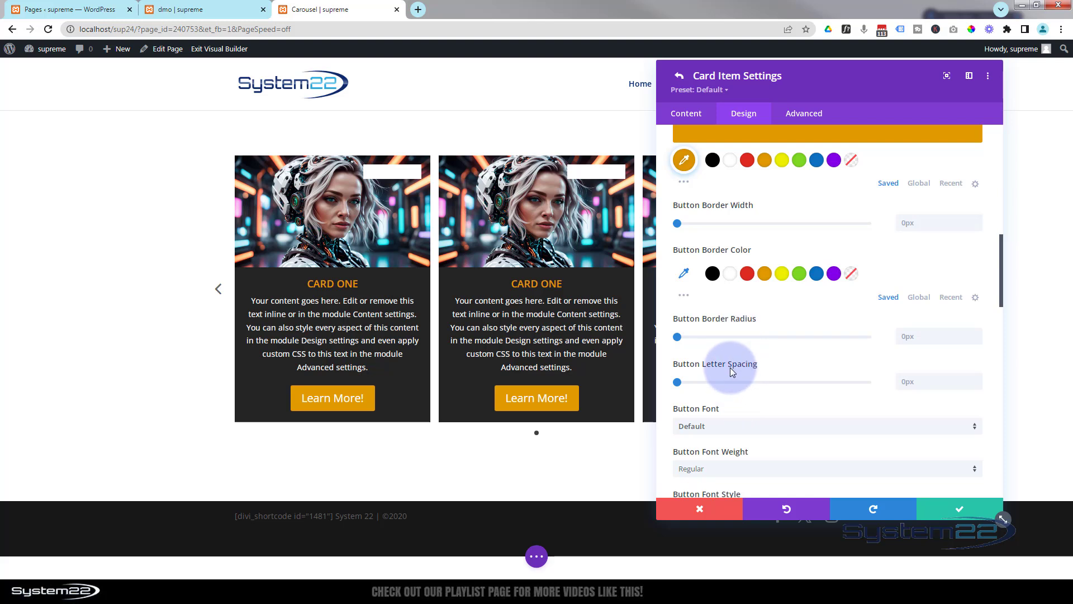
scroll(743, 363, "down", 2)
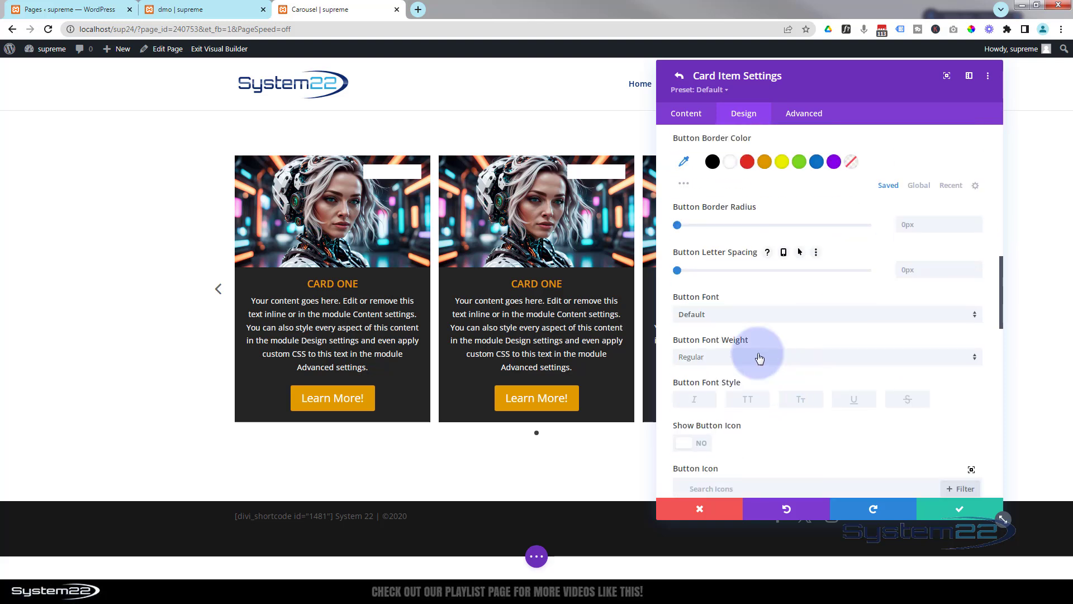
- Look through the button's icon options, and turn the Only Show Icon On Hover setting off and on again
scroll(764, 384, "down", 3)
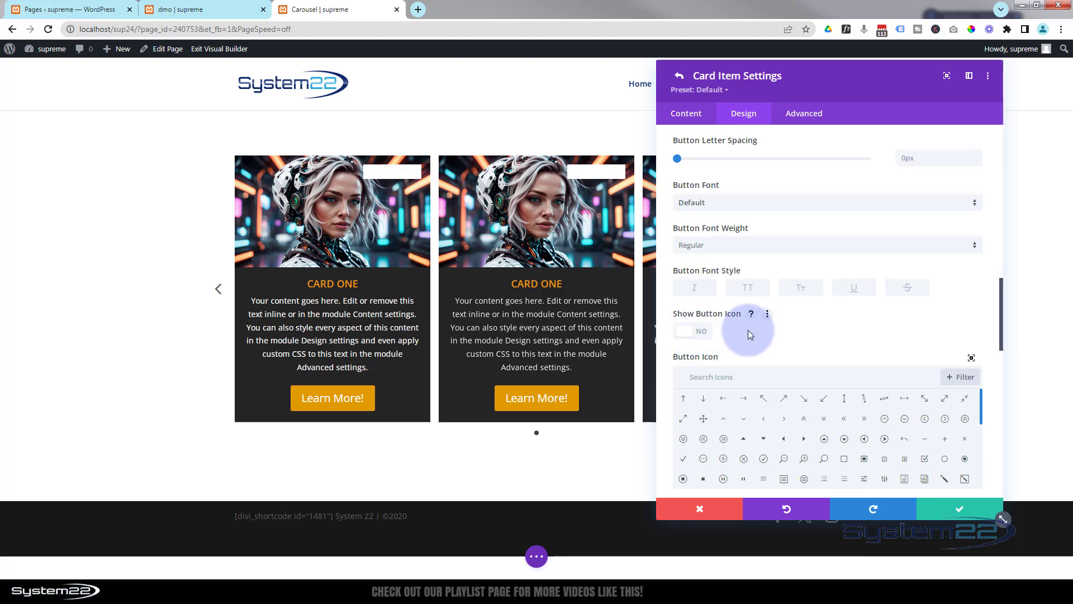
scroll(776, 332, "down", 2)
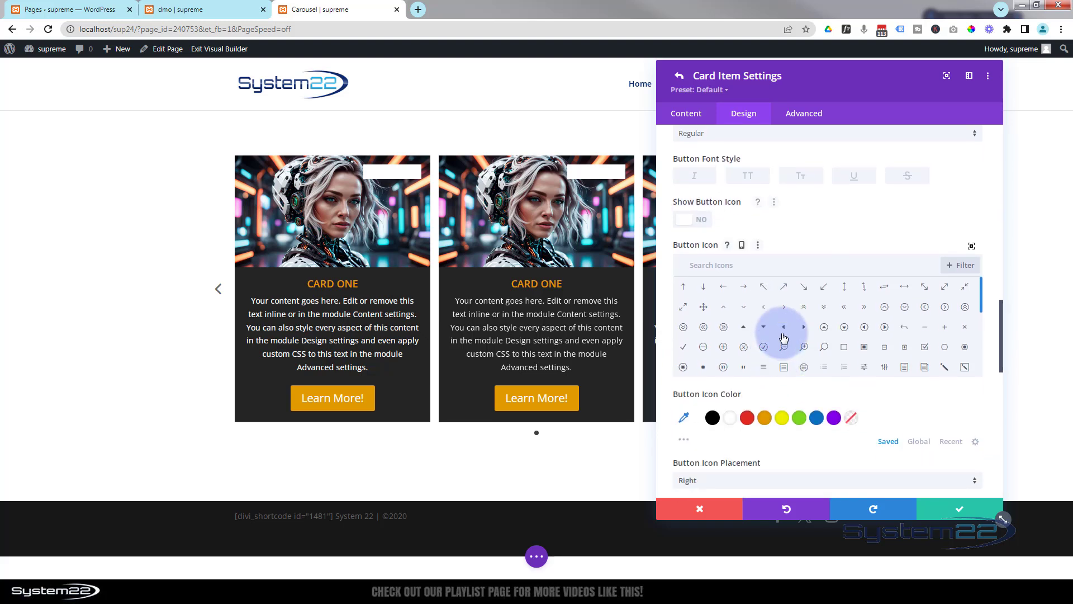
scroll(783, 336, "down", 5)
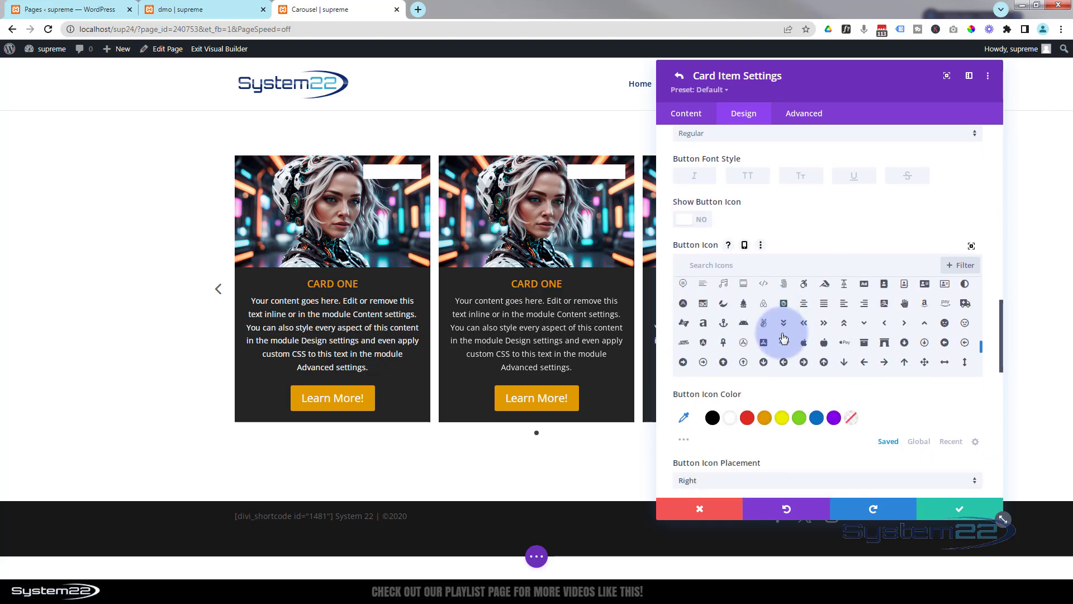
scroll(783, 336, "down", 5)
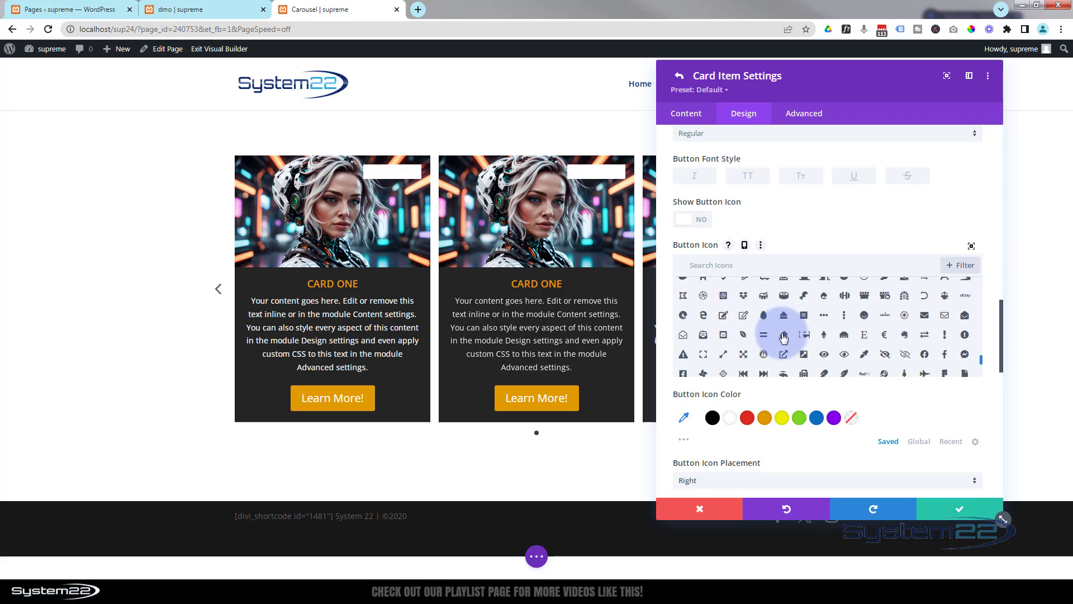
scroll(782, 335, "down", 5)
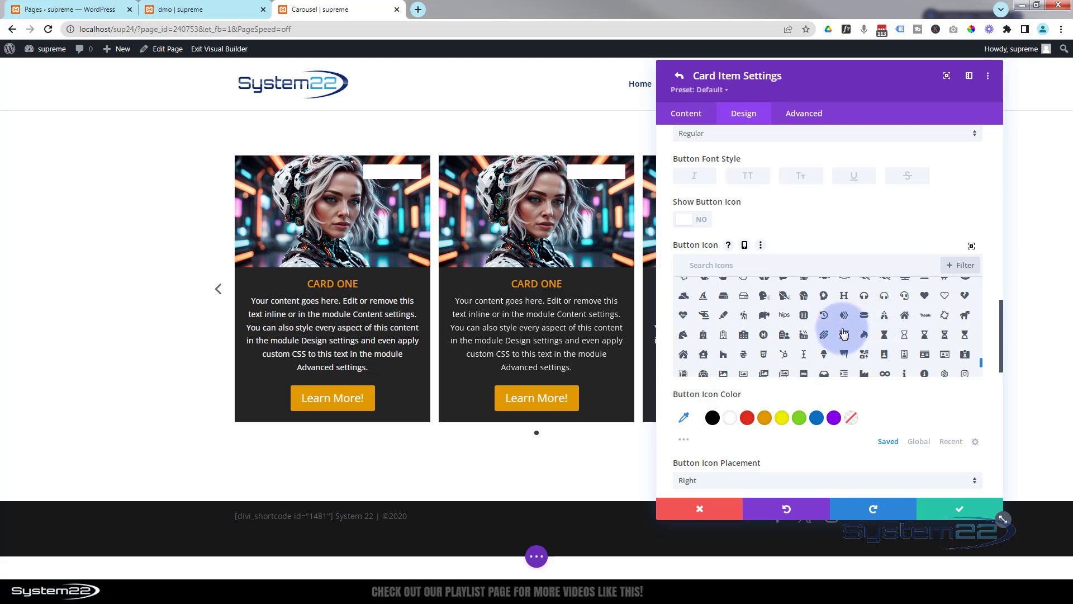
scroll(825, 344, "down", 5)
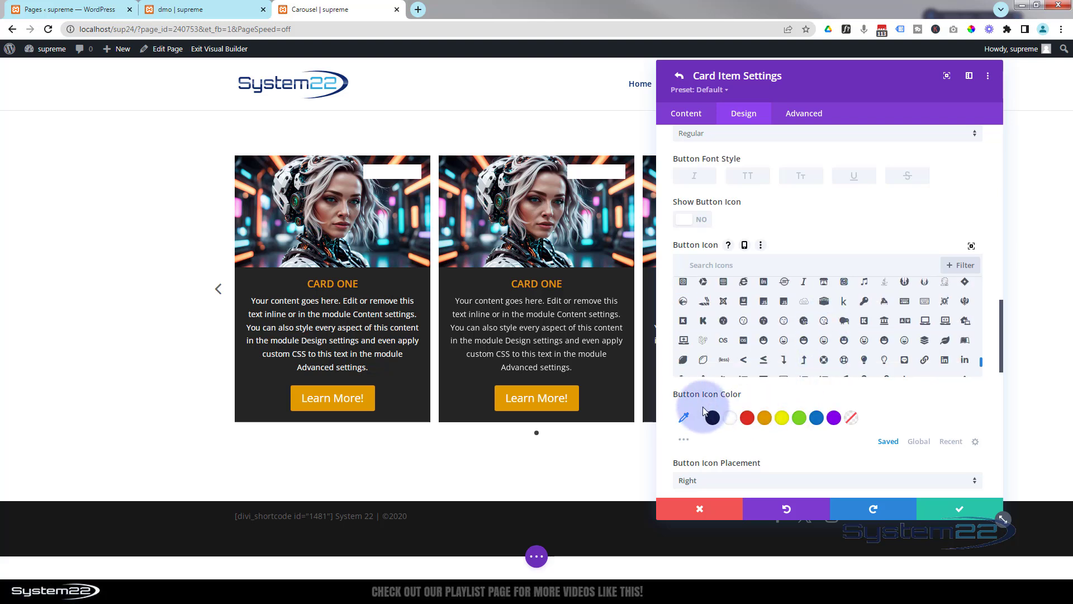
scroll(912, 394, "down", 3)
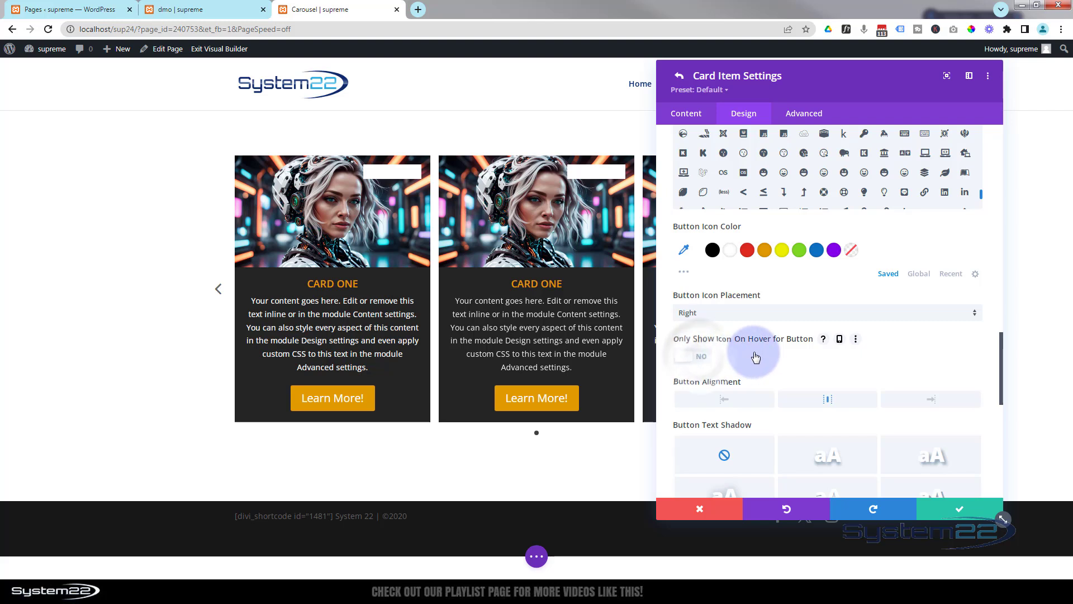
left_click(687, 357)
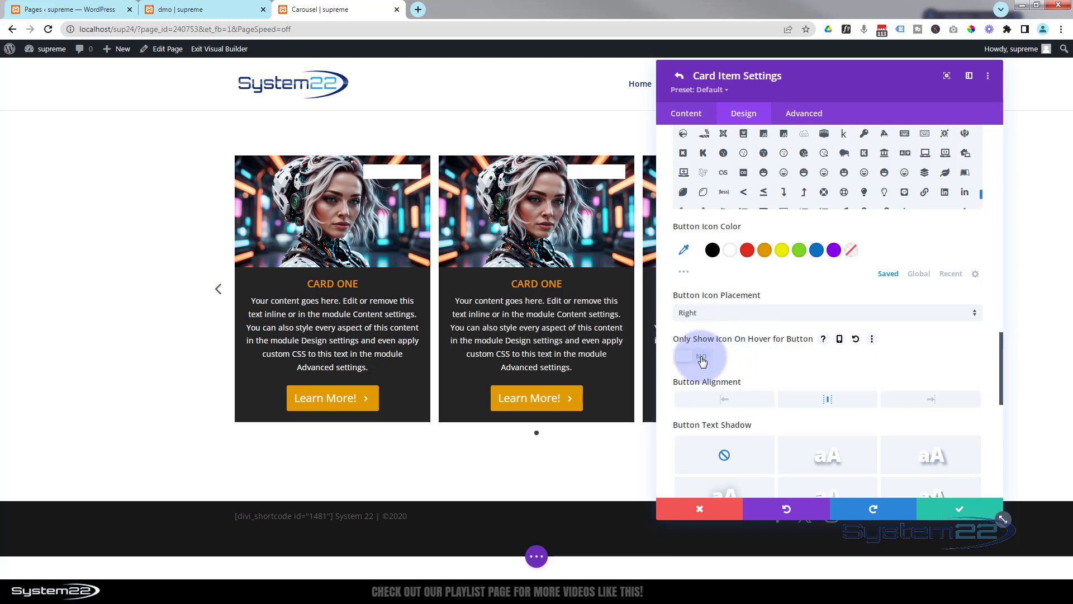
left_click(701, 359)
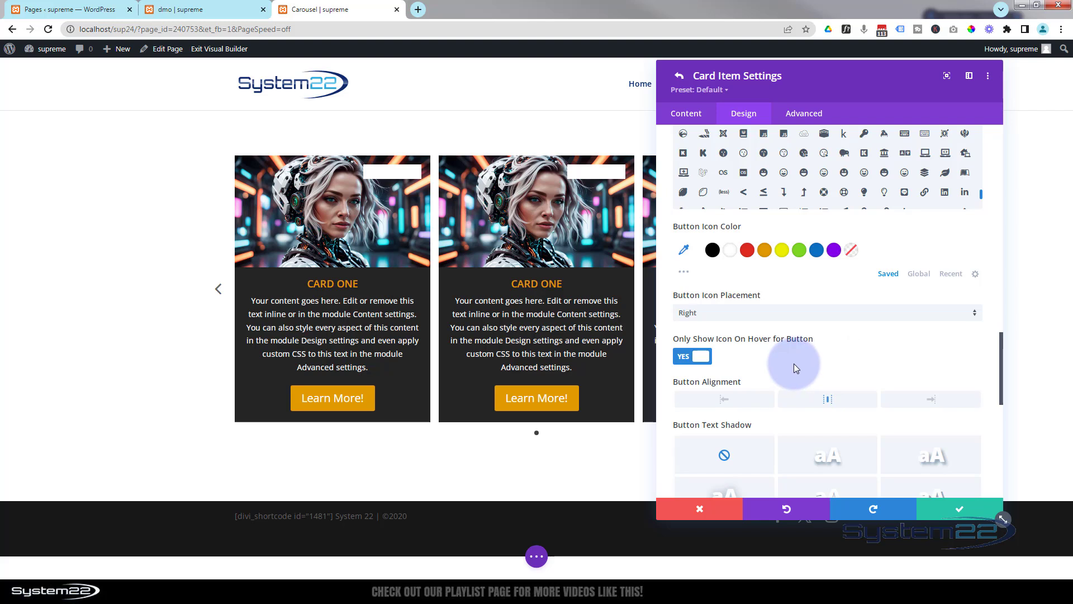
- Try a 30px bottom padding on the card's button and clear it again
scroll(795, 368, "down", 3)
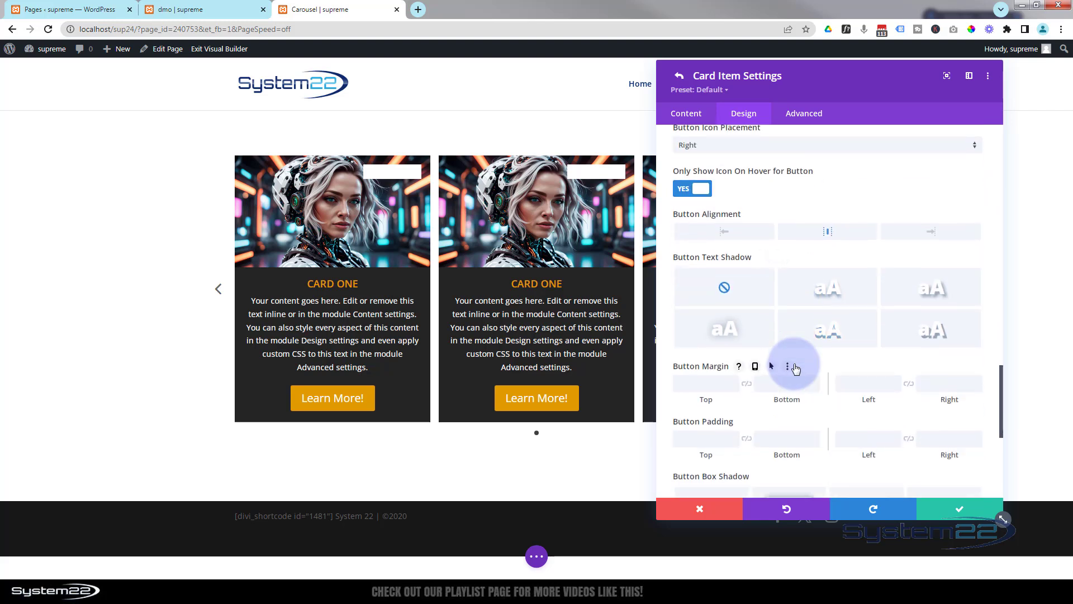
scroll(791, 391, "down", 2)
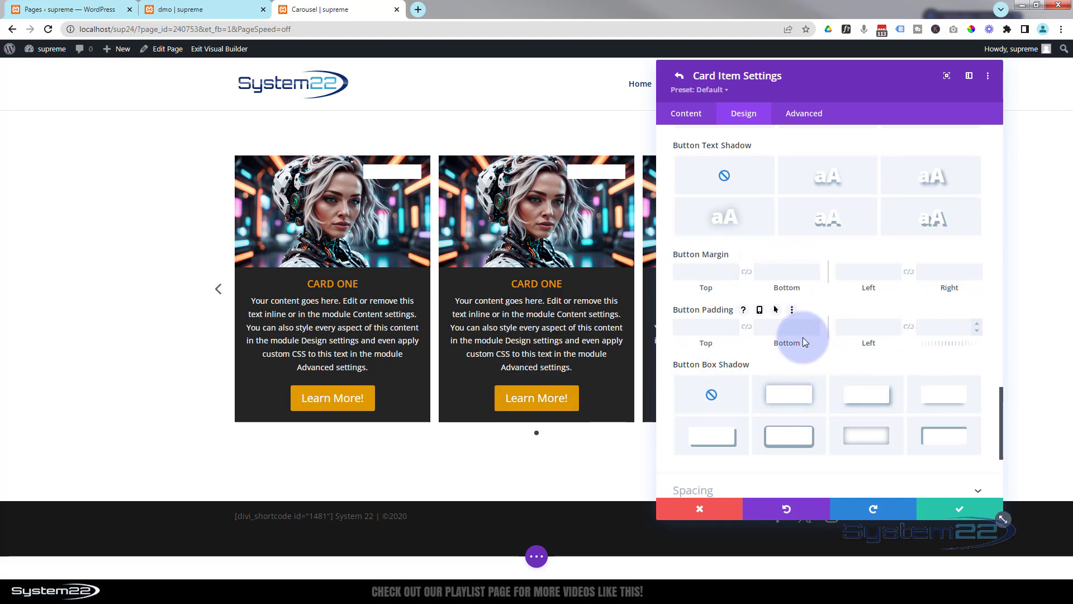
left_click(781, 332)
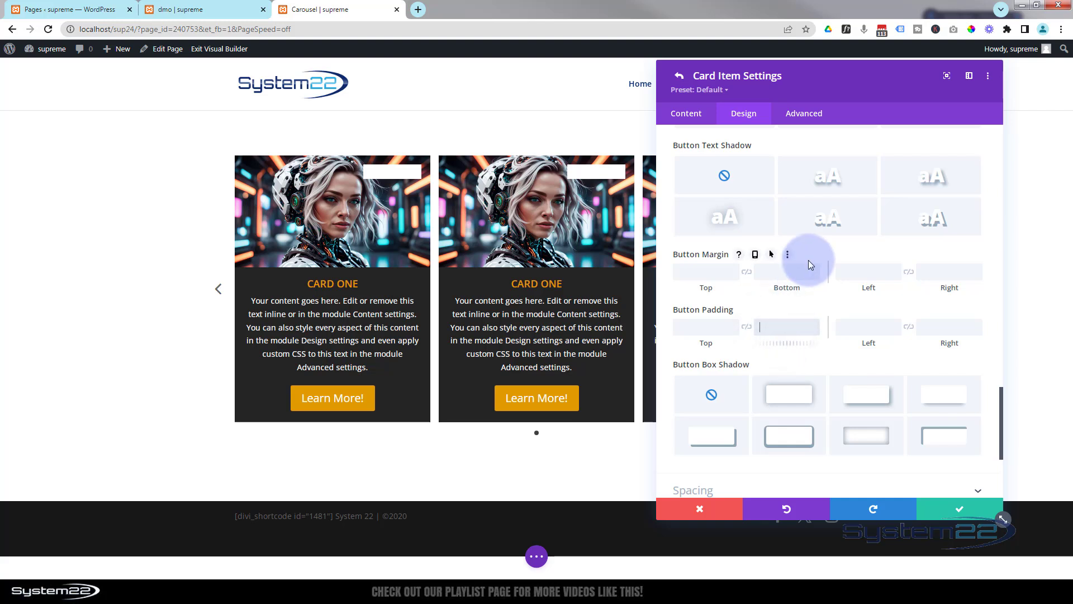
type("30")
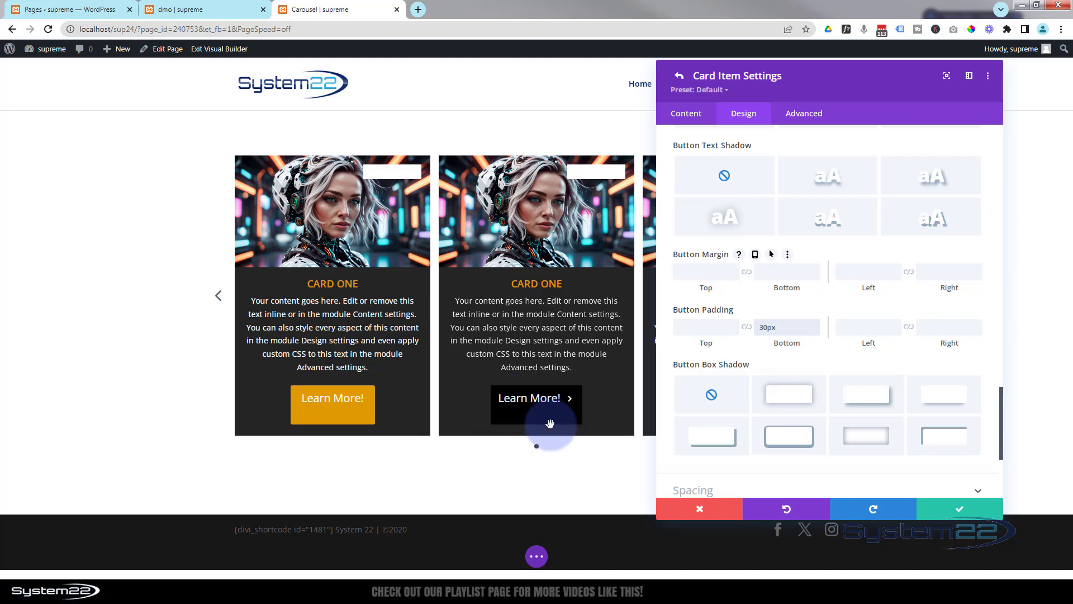
double_click(771, 328)
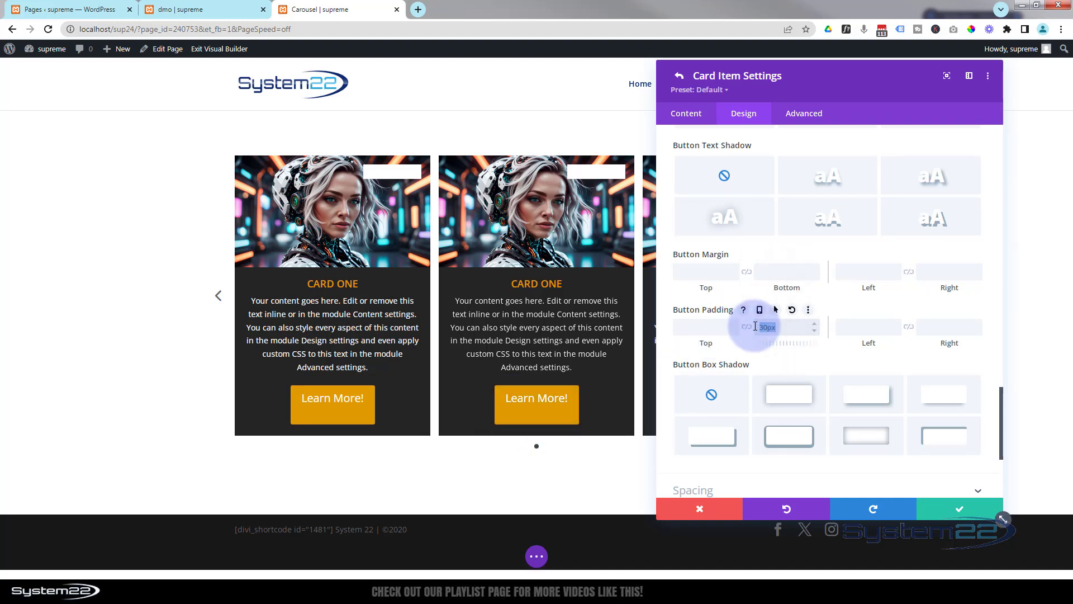
key("BackSpace")
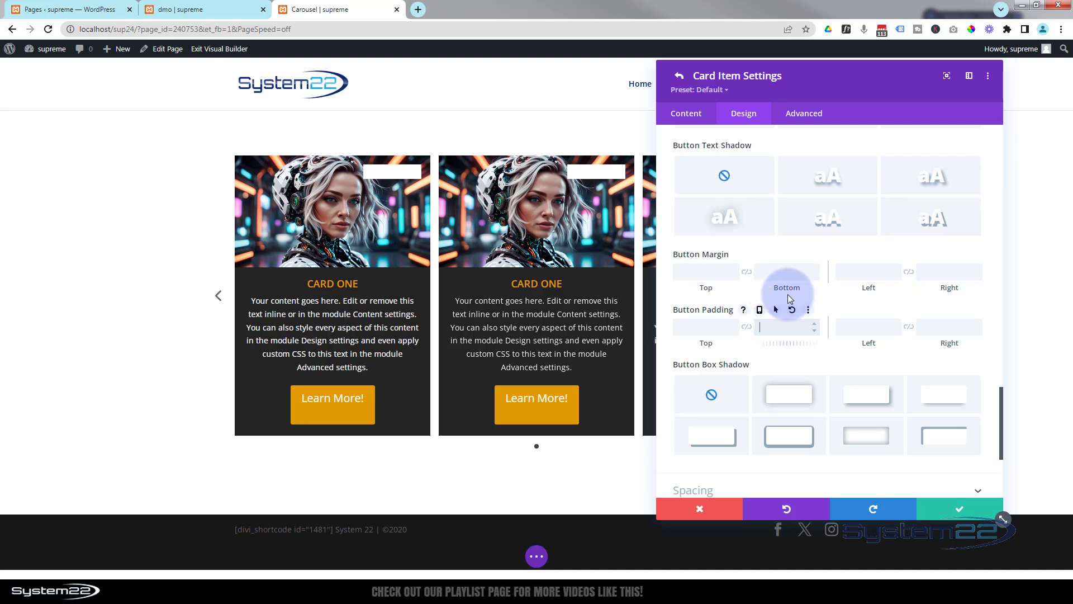
- Set the button's bottom margin to 30px and look over the card's spacing options
left_click(783, 269)
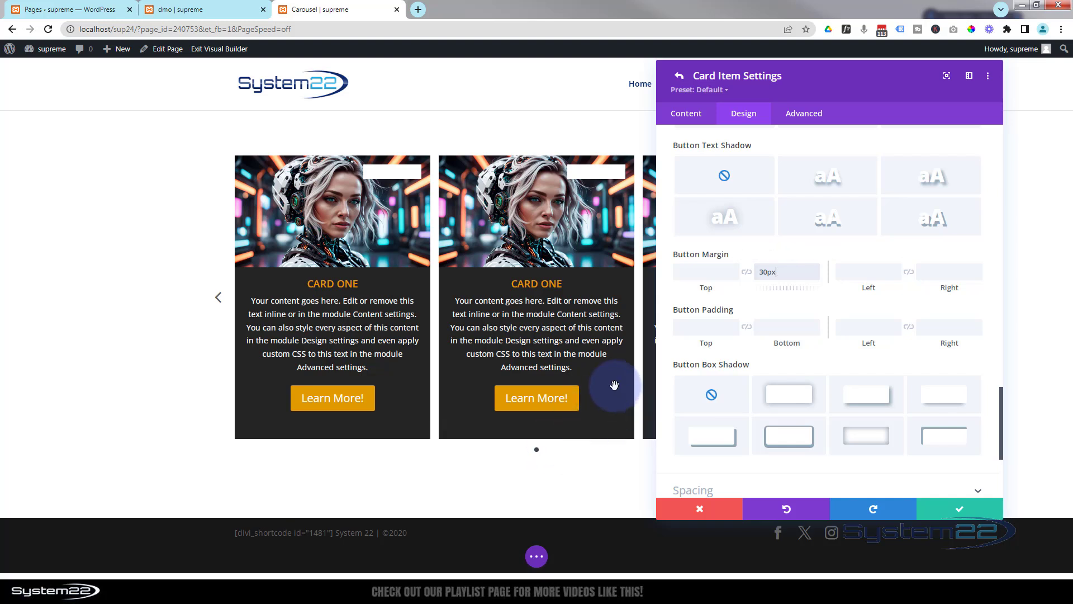
scroll(845, 396, "down", 3)
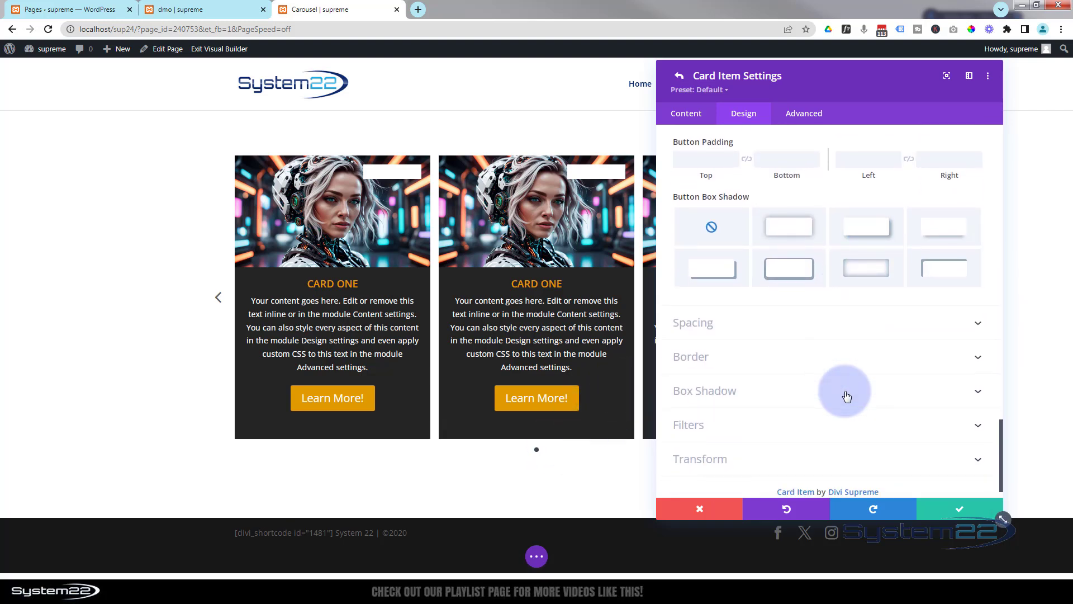
left_click(789, 325)
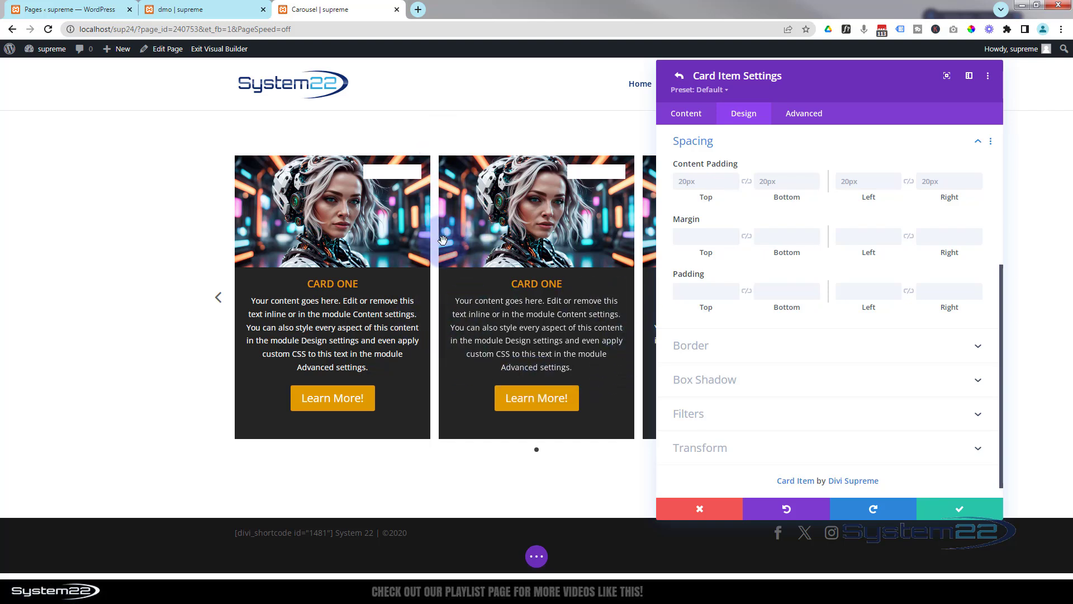
left_click(700, 182)
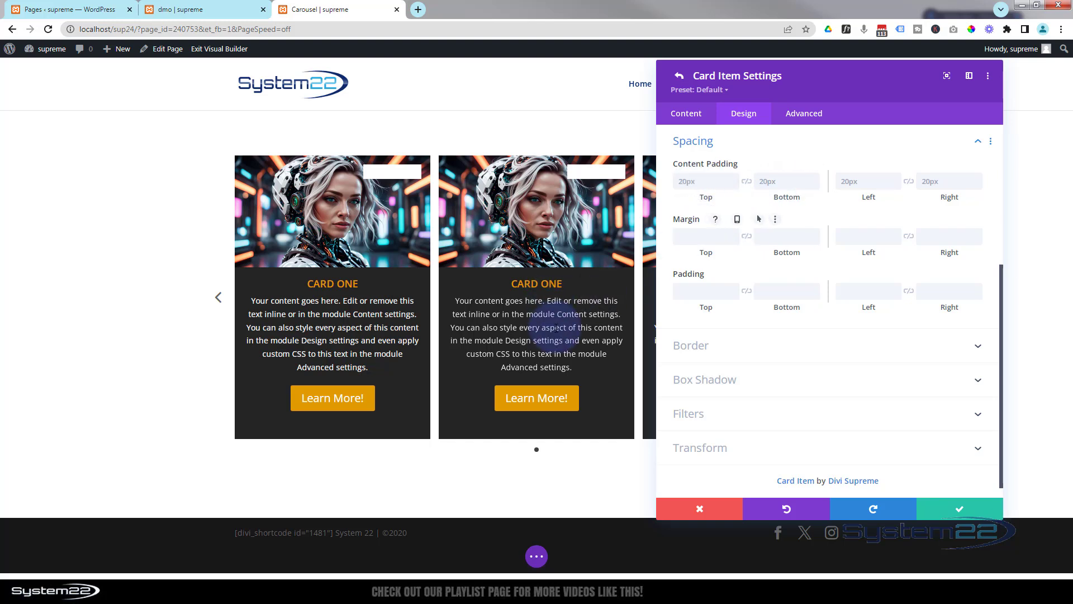
left_click(705, 291)
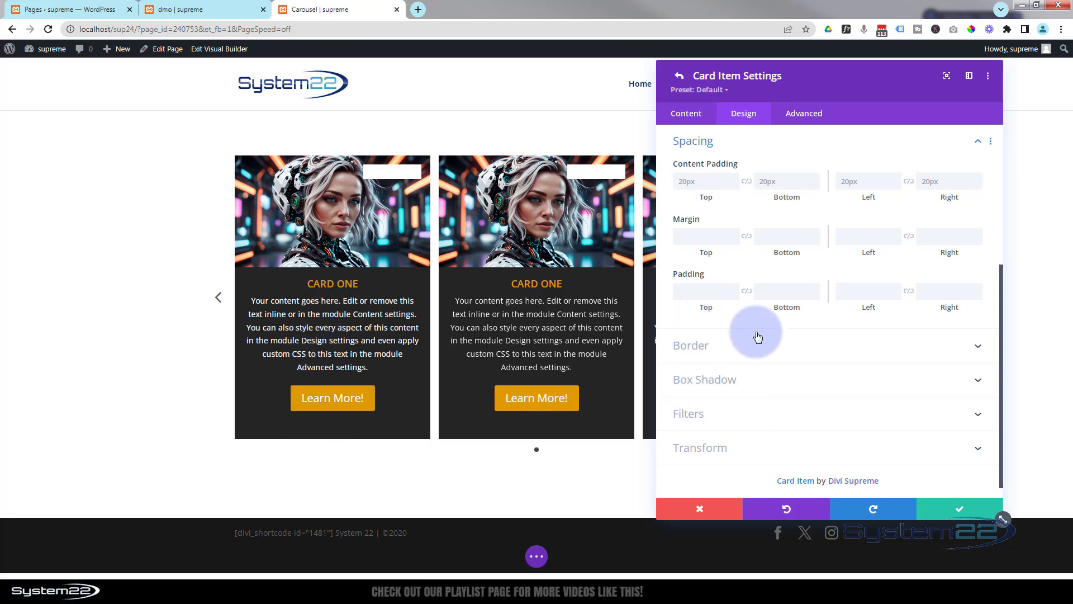
scroll(892, 337, "down", 1)
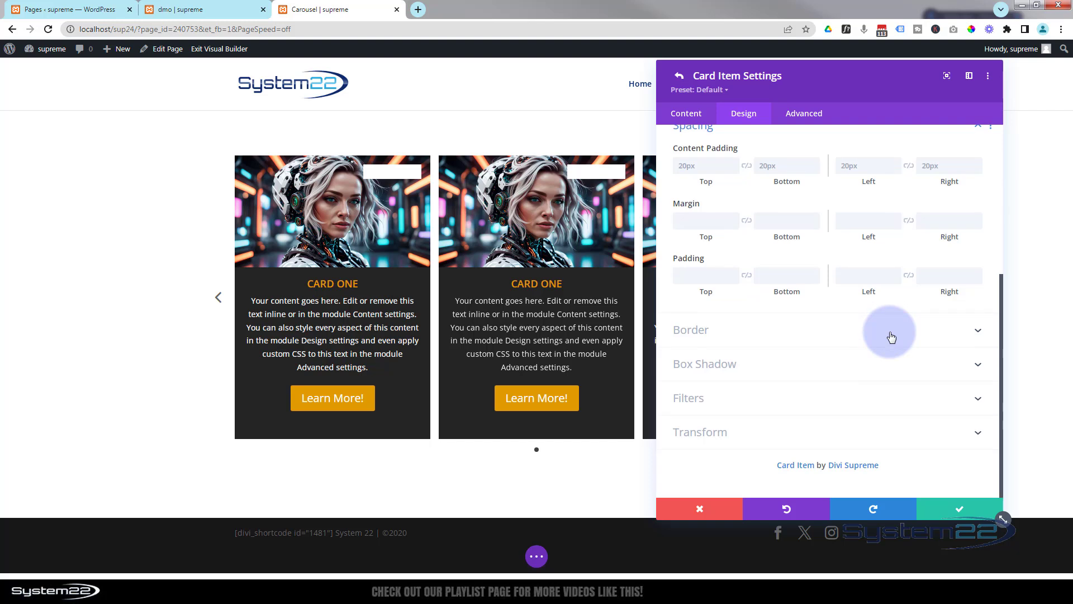
- Save the card's settings and duplicate Card One until the carousel holds four cards
left_click(954, 509)
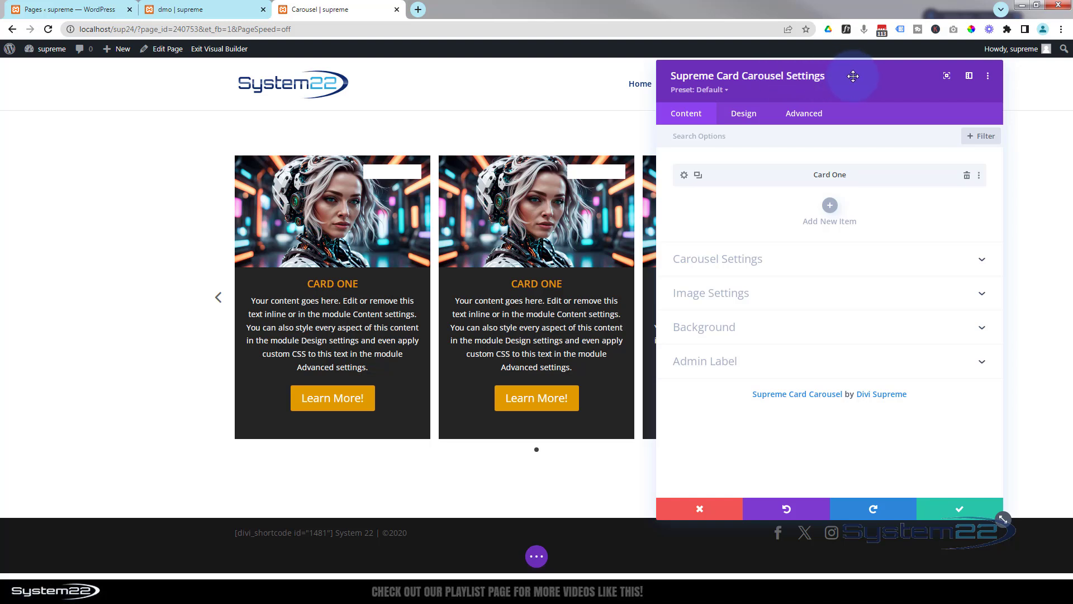
left_click(698, 177)
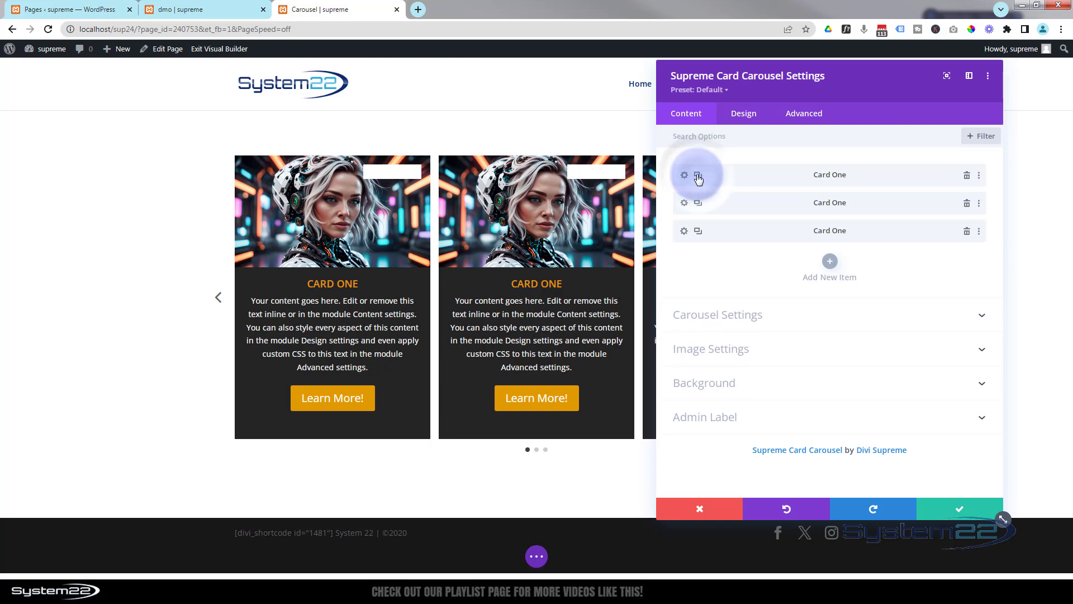
left_click(698, 176)
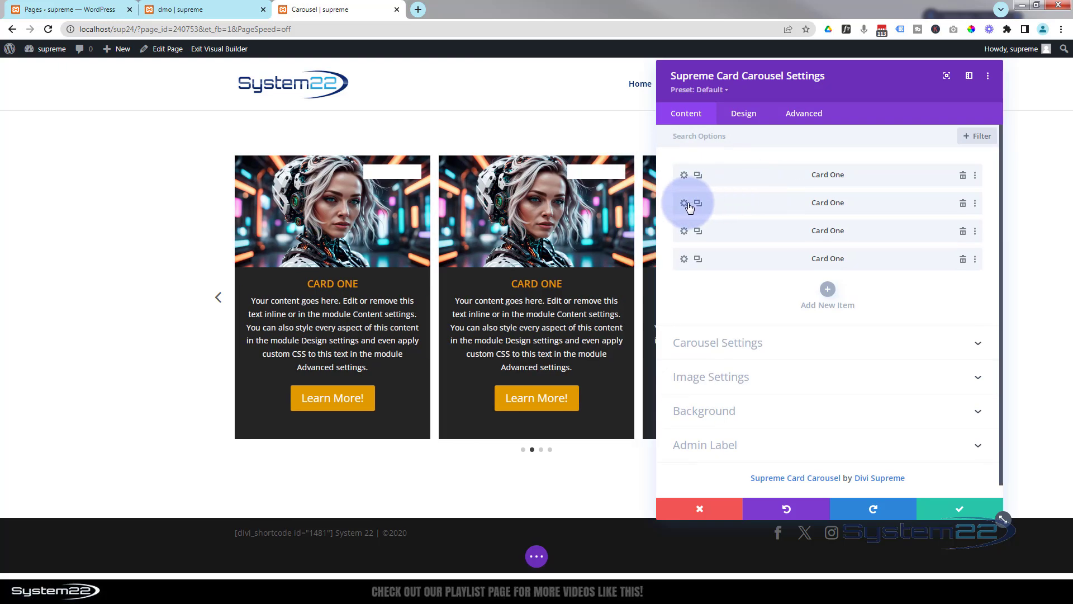
- Change the second card's title to Card Two
left_click(685, 204)
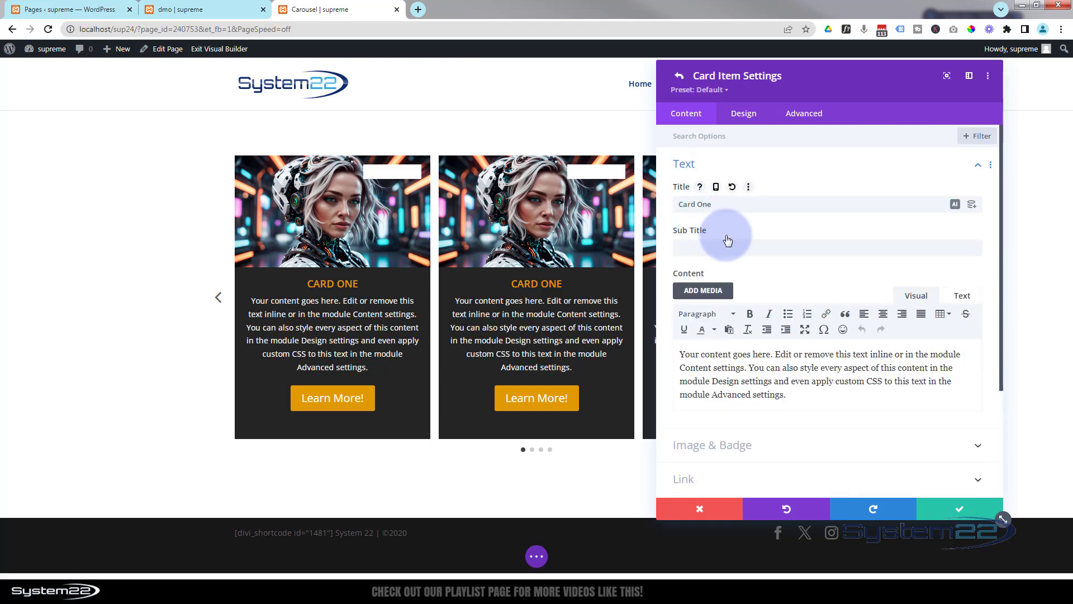
left_click_drag(698, 205, 727, 201)
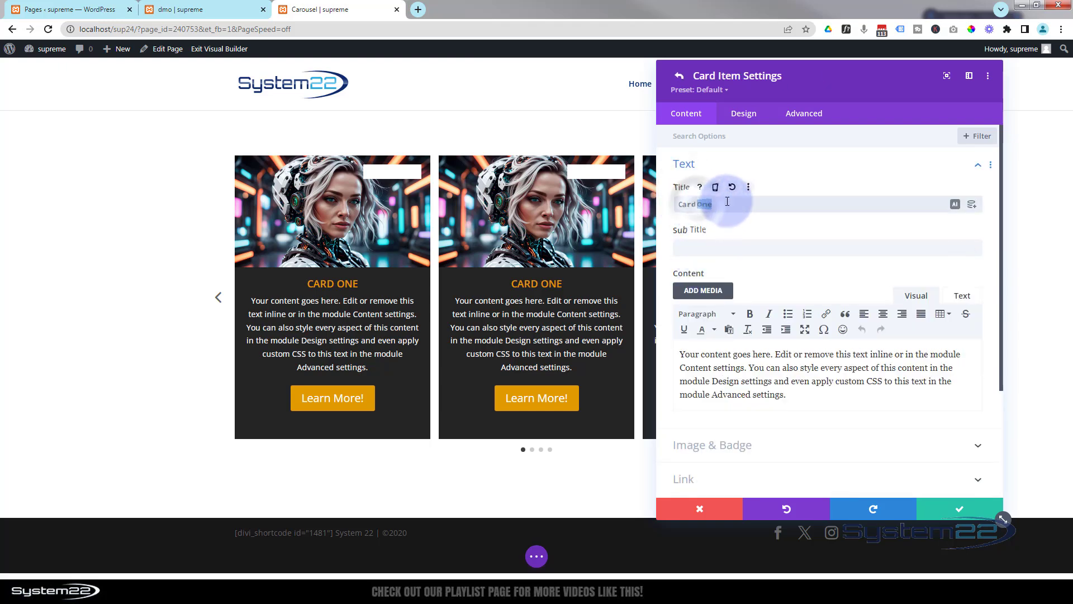
type("Two")
- Replace Card Two's image with the media library portrait of the smiling dark-haired man, and save the card
scroll(809, 292, "down", 3)
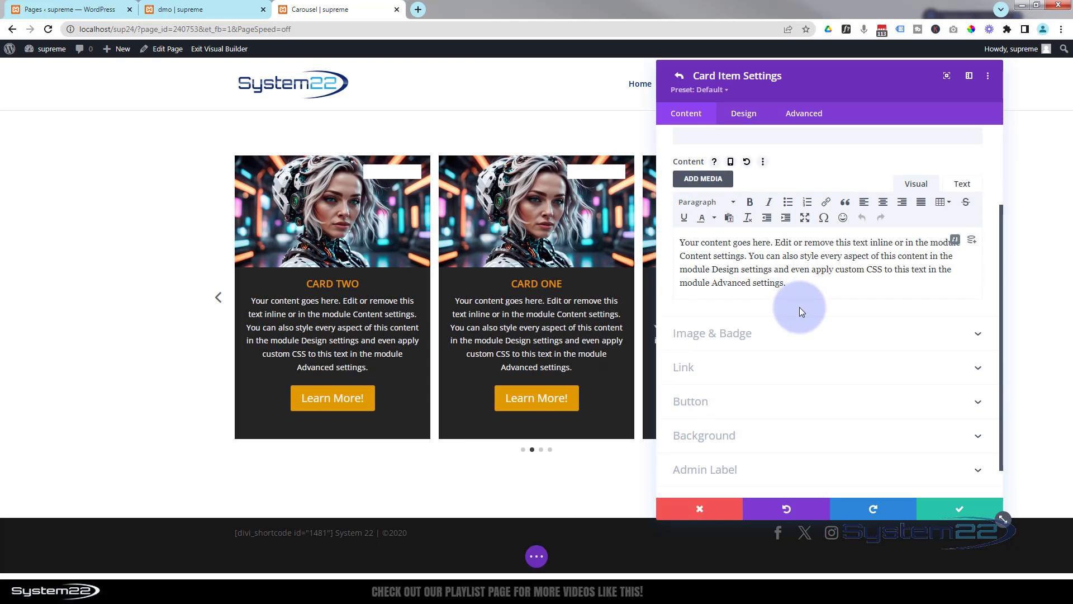
left_click(789, 335)
left_click(810, 230)
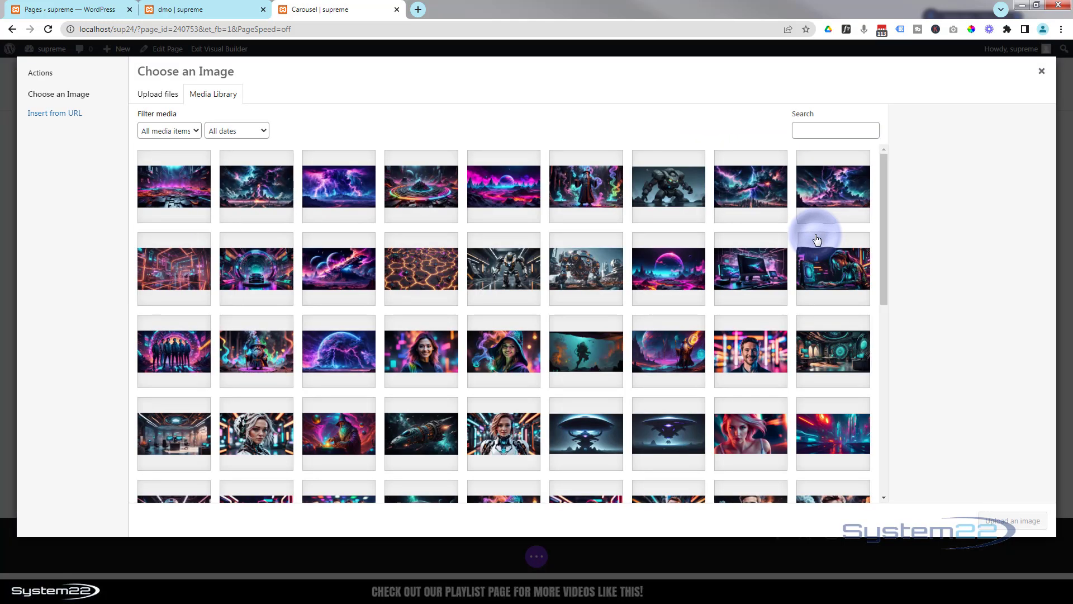
left_click(765, 357)
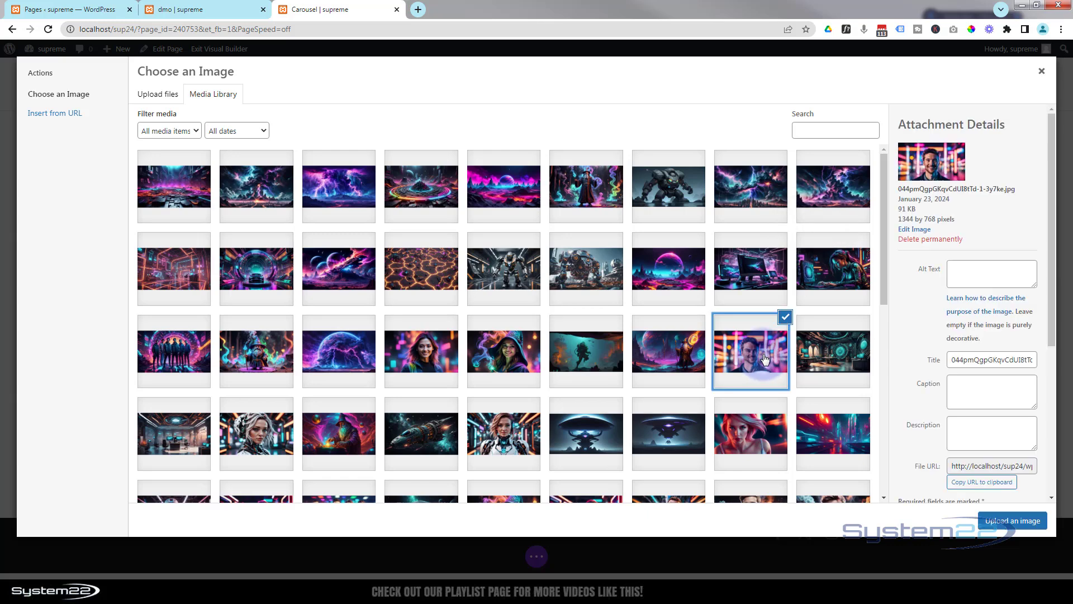
left_click(1023, 522)
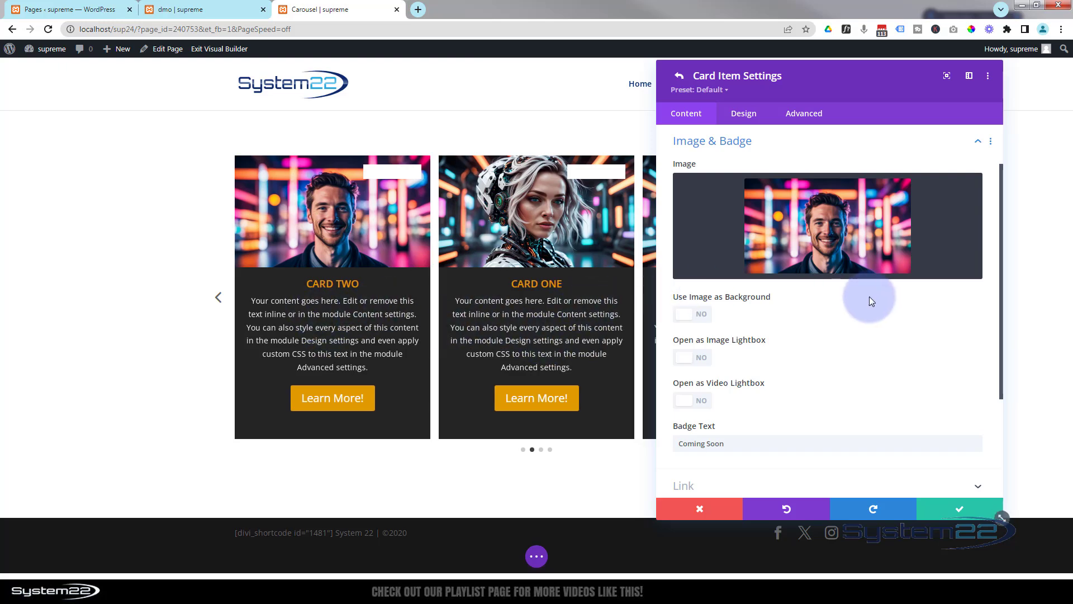
left_click(962, 512)
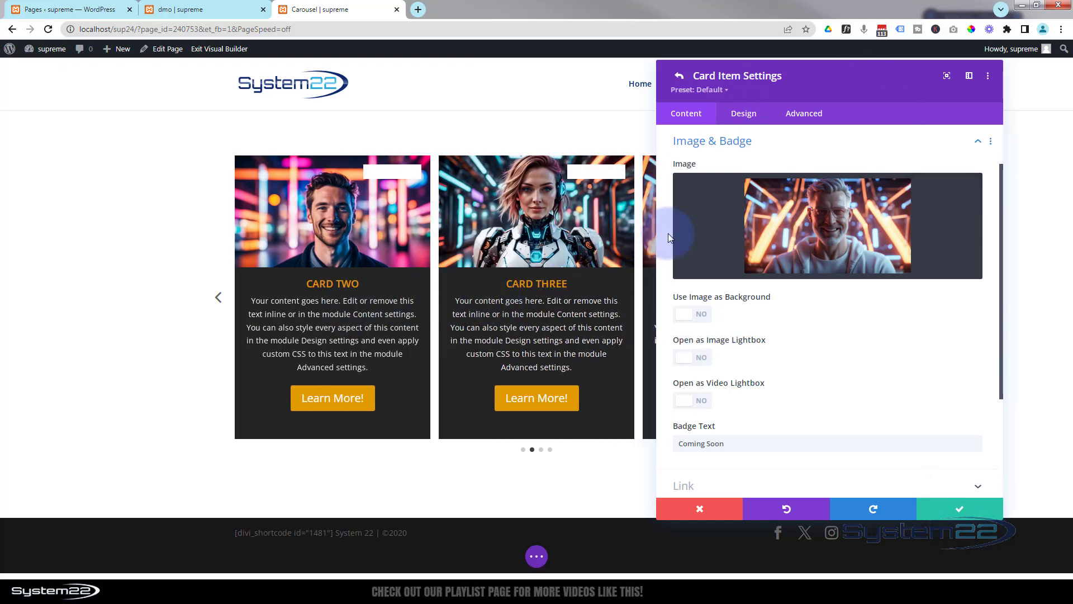
- Close the fourth card's settings and open the carousel's Carousel Settings options
scroll(816, 313, "down", 2)
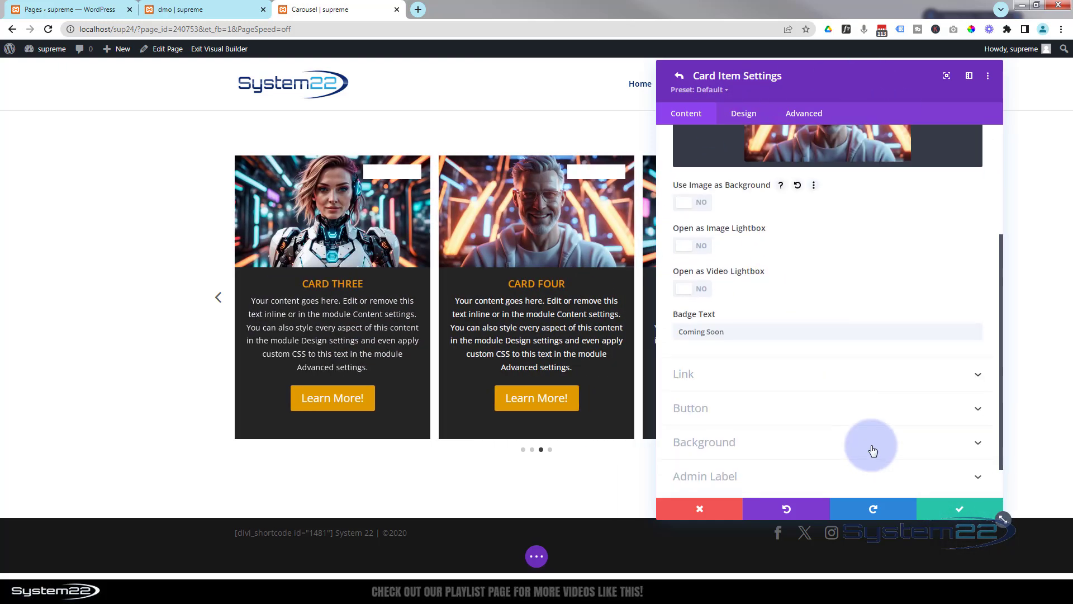
scroll(844, 384, "down", 1)
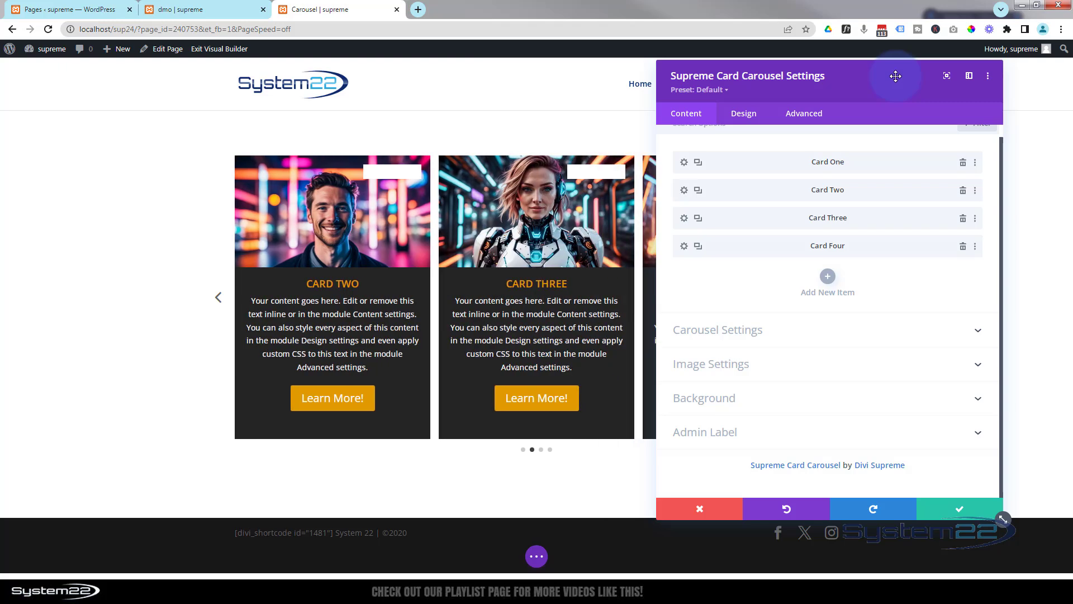
left_click(804, 335)
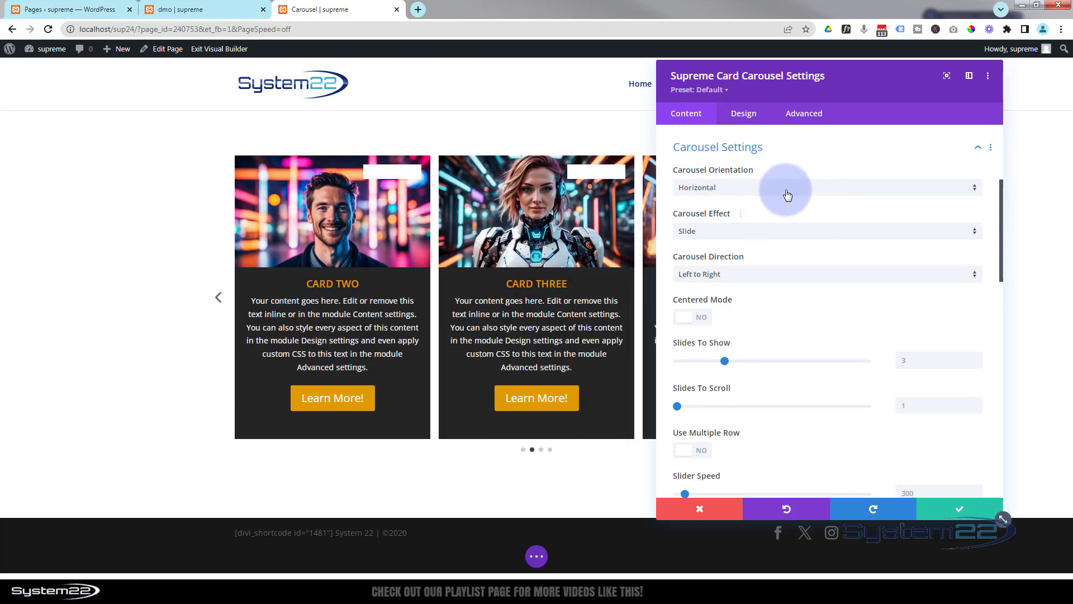
- Try the Vertical carousel orientation and switch back to Horizontal
left_click(782, 193)
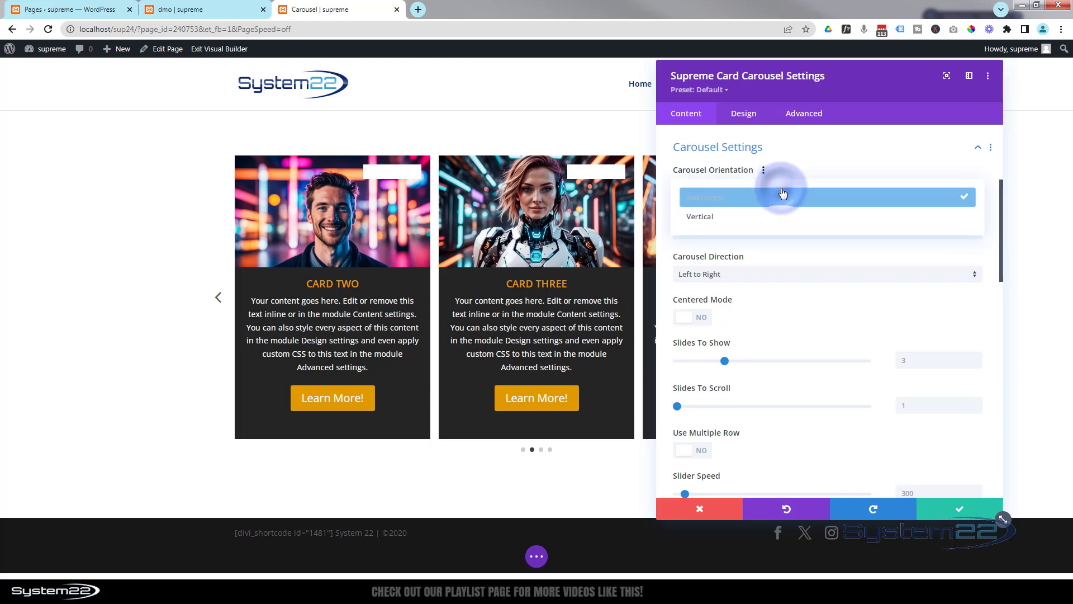
left_click(767, 218)
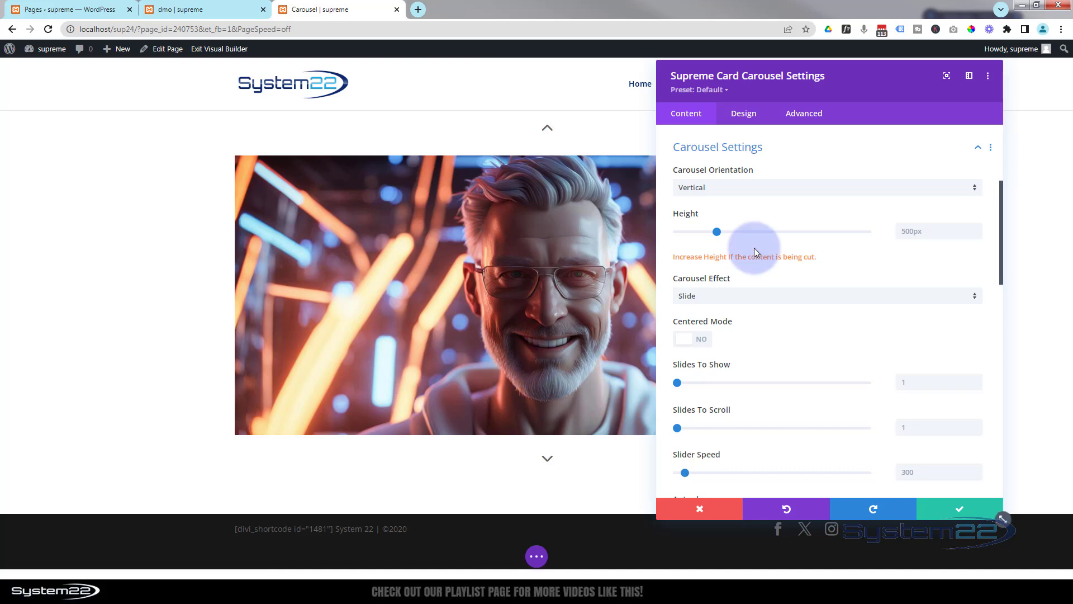
left_click(773, 194)
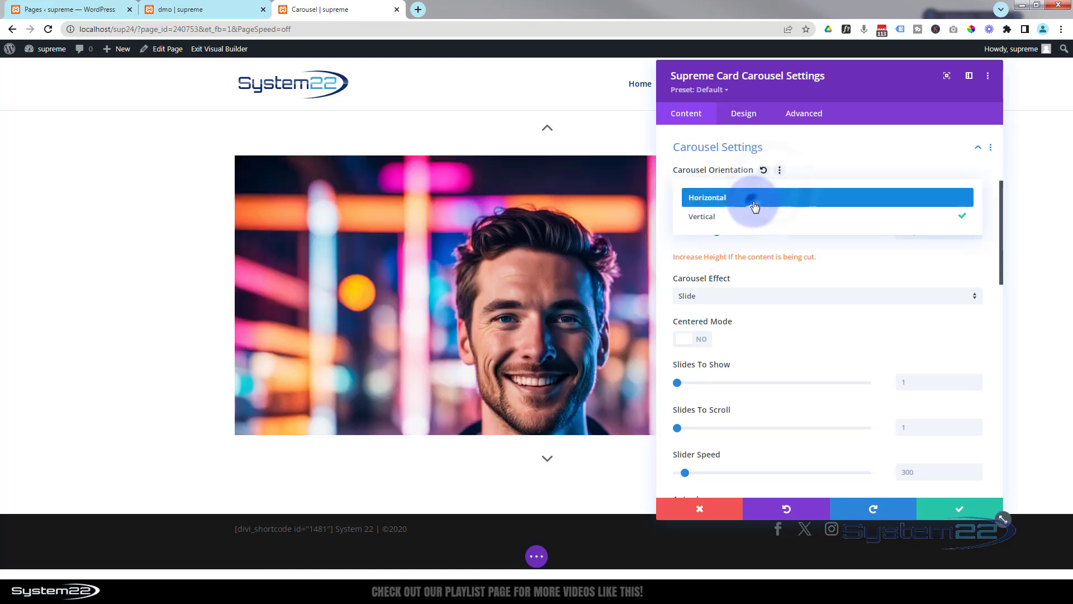
left_click(754, 197)
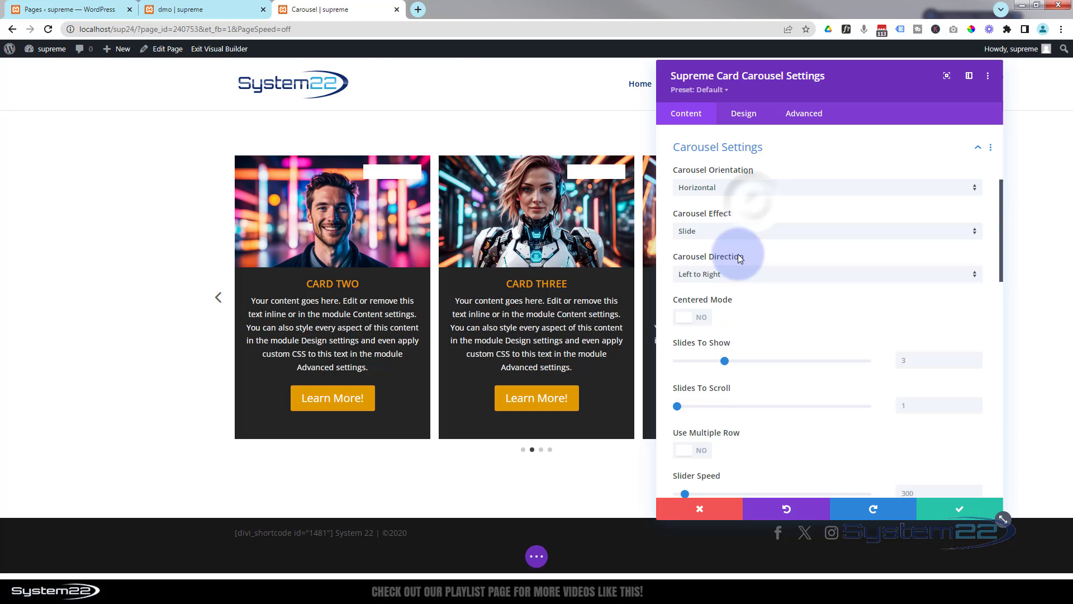
- Try the Flip and Cube carousel effects and view the cards with each one
left_click(757, 231)
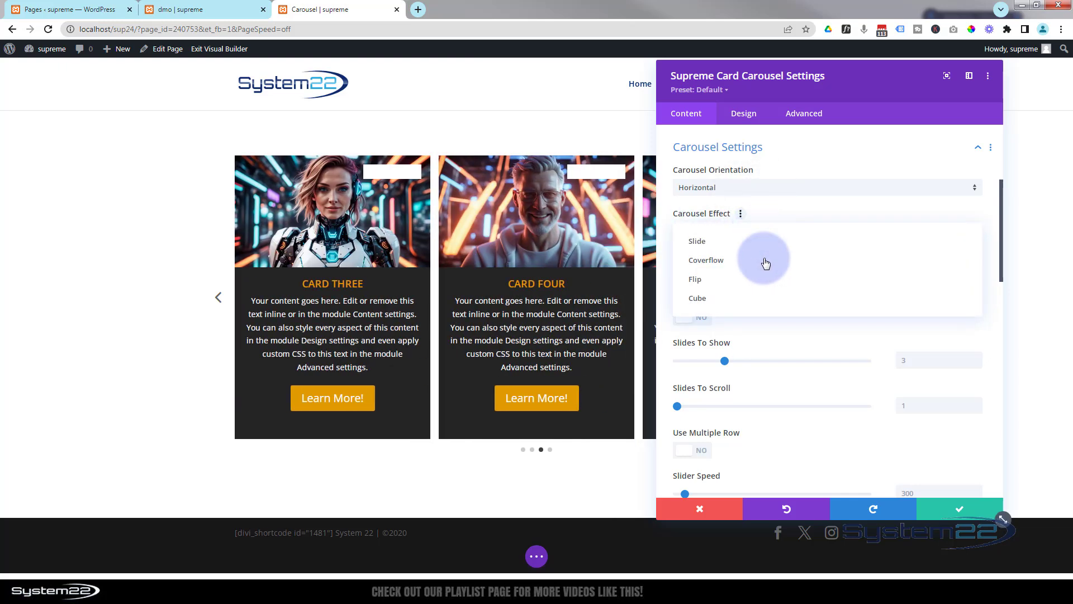
left_click(717, 285)
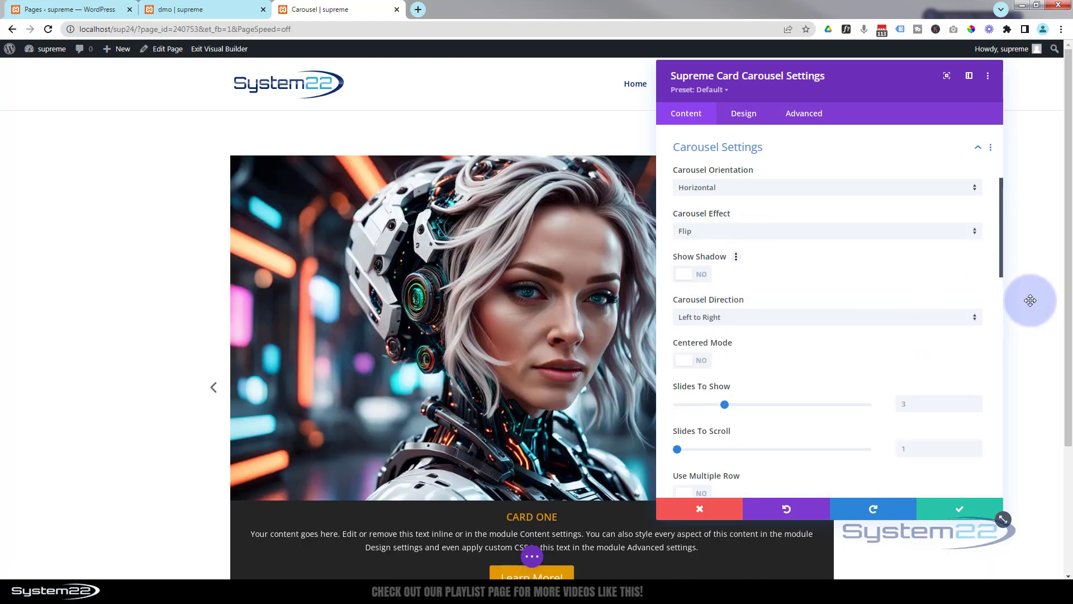
left_click_drag(1067, 336, 1065, 355)
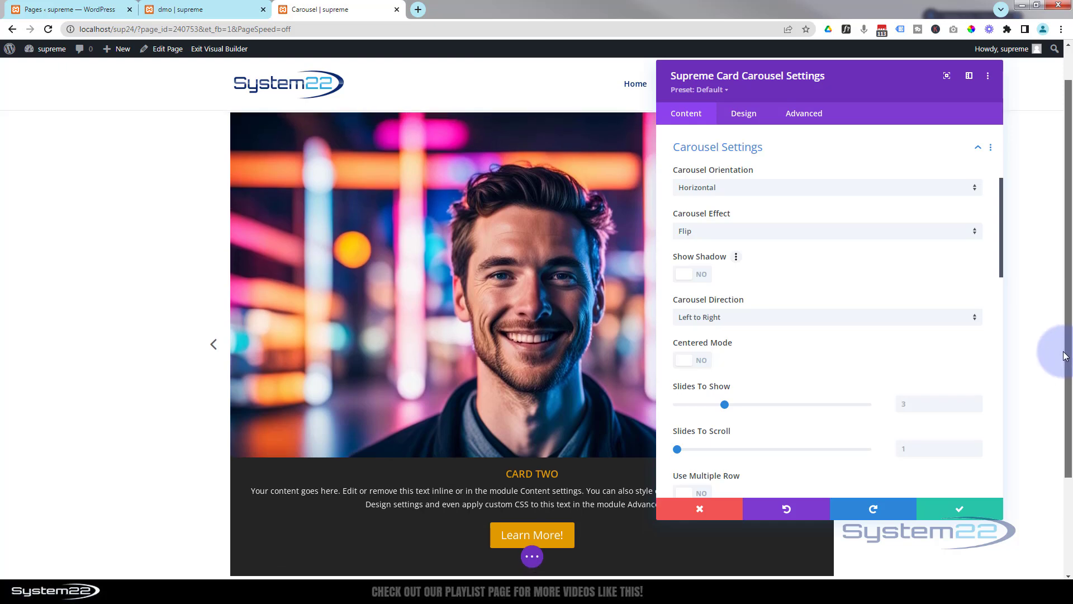
left_click(742, 230)
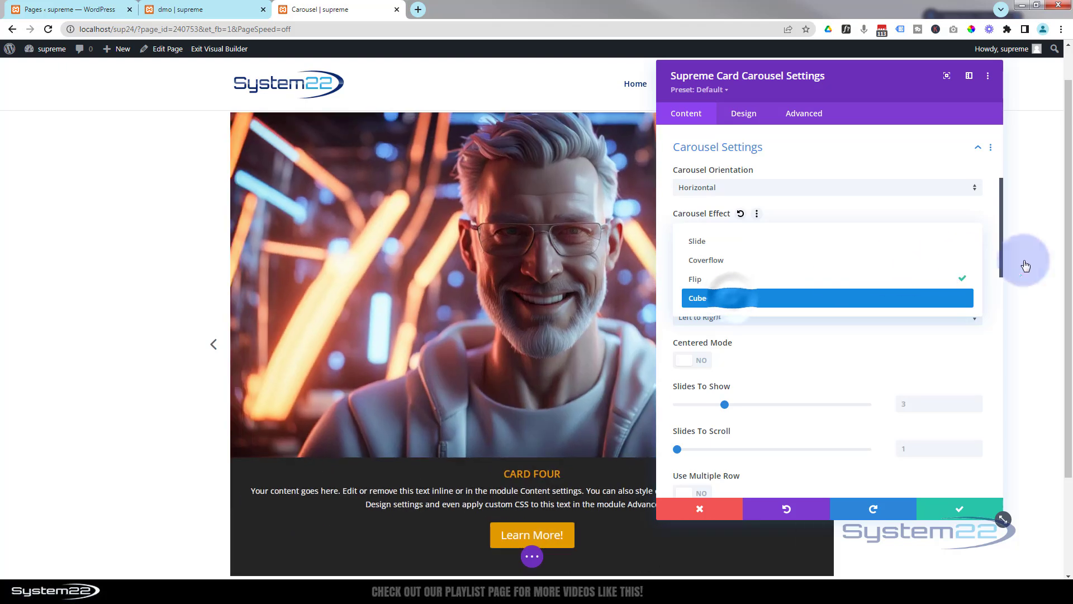
left_click(734, 299)
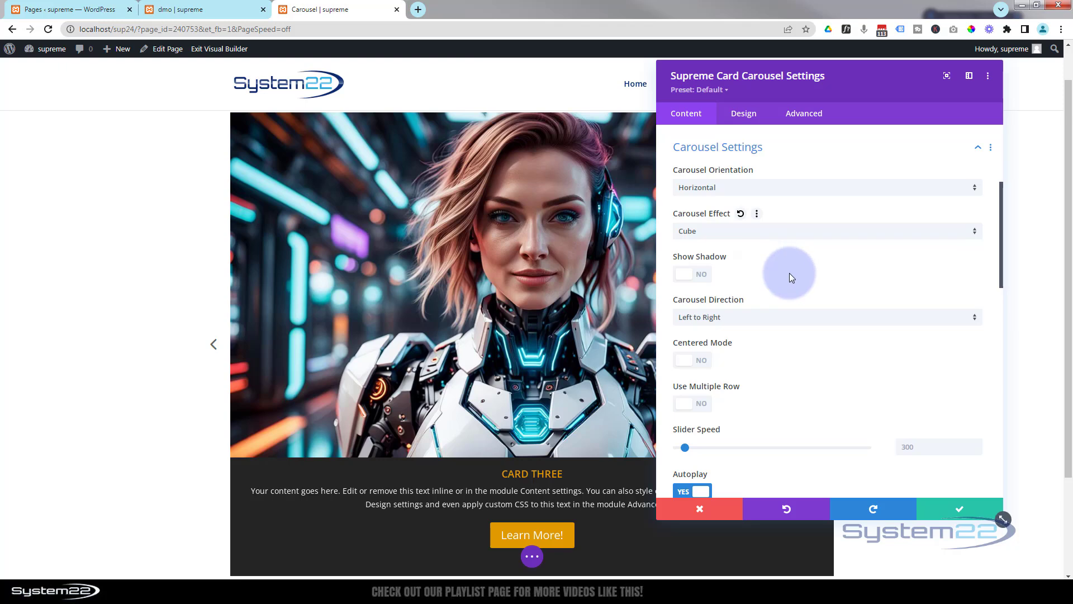
- Apply the Coverflow carousel effect with a Coverflow Rotate of 63 and a Coverflow Depth of 387
left_click(757, 234)
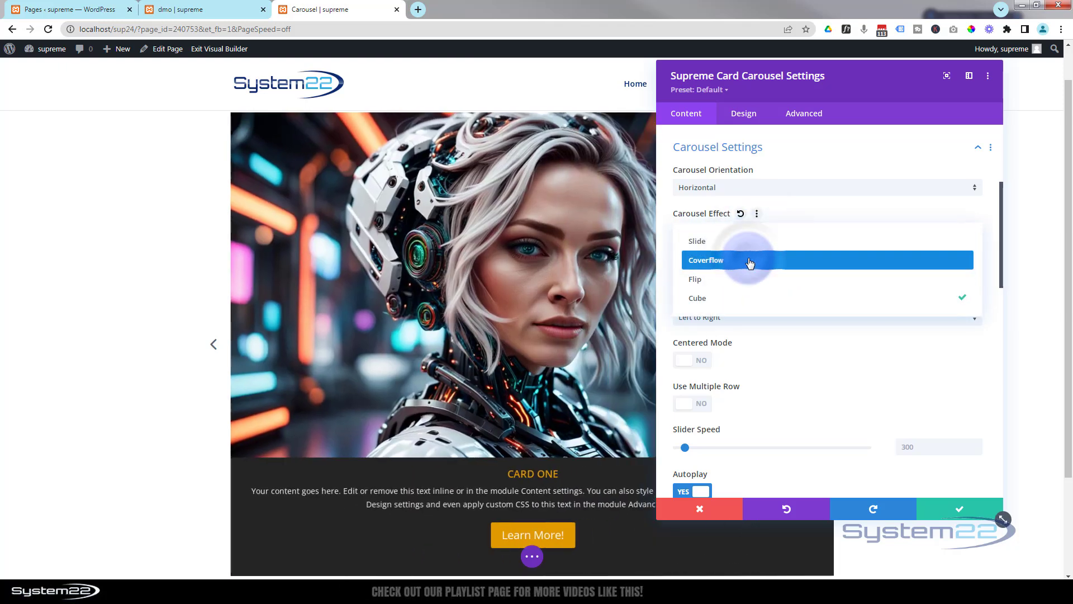
left_click(750, 260)
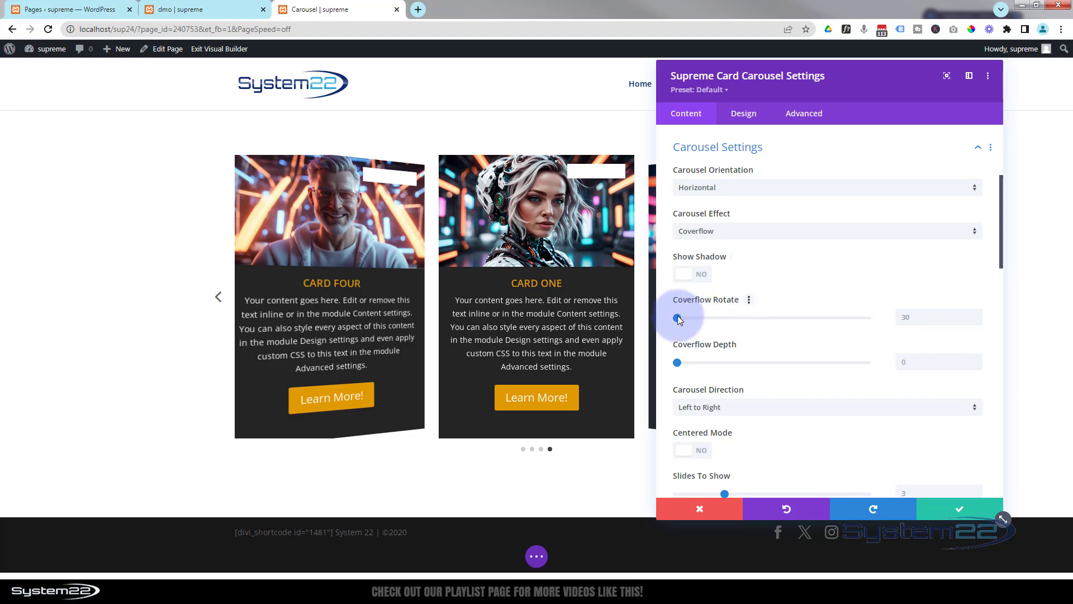
left_click_drag(684, 316, 766, 319)
left_click(677, 362)
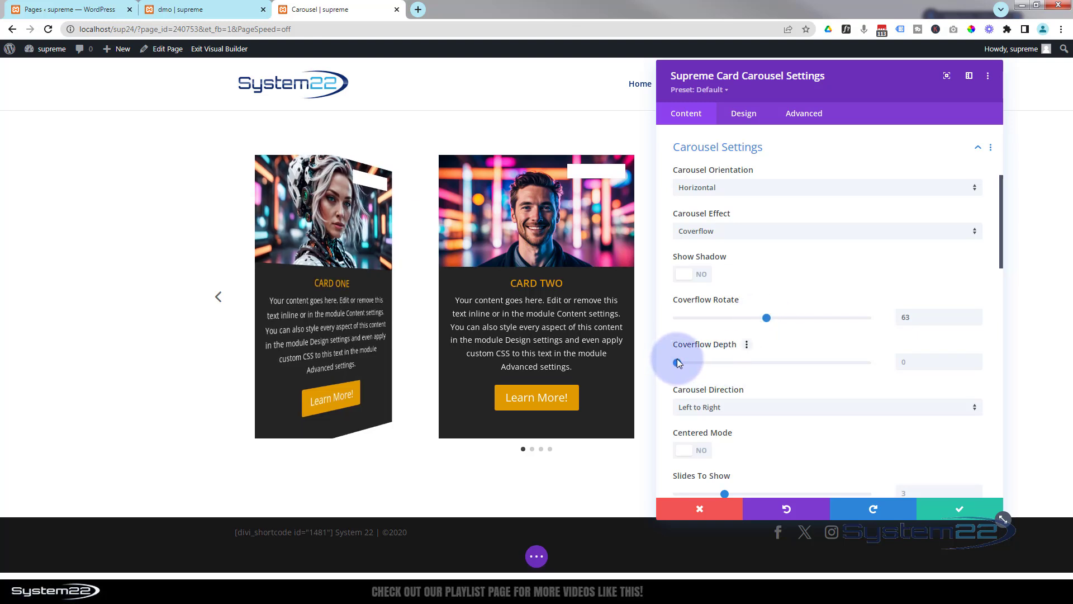
left_click_drag(677, 362, 835, 358)
- Fine-tune the coverflow effect to a Coverflow Rotate of 39 and a Coverflow Depth of 250
left_click_drag(766, 317, 701, 319)
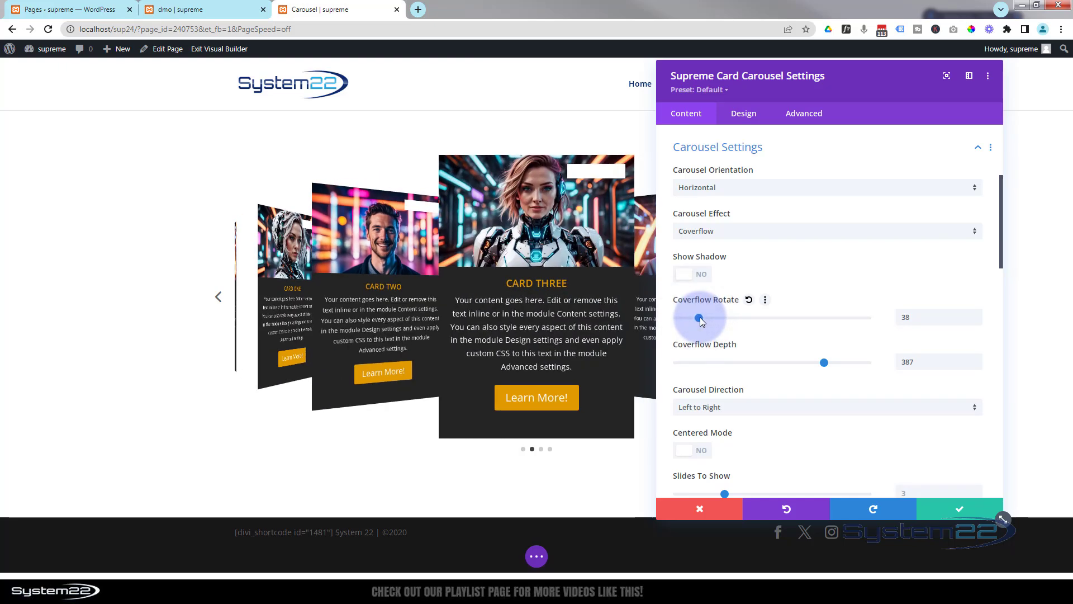
left_click_drag(705, 316, 718, 318)
left_click(823, 361)
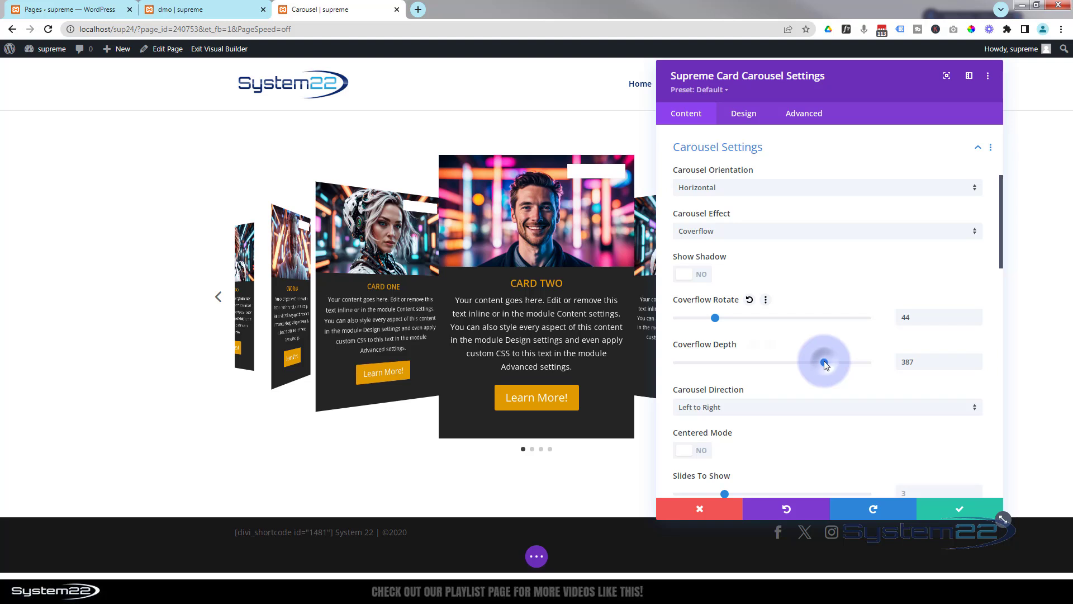
left_click_drag(818, 360, 773, 366)
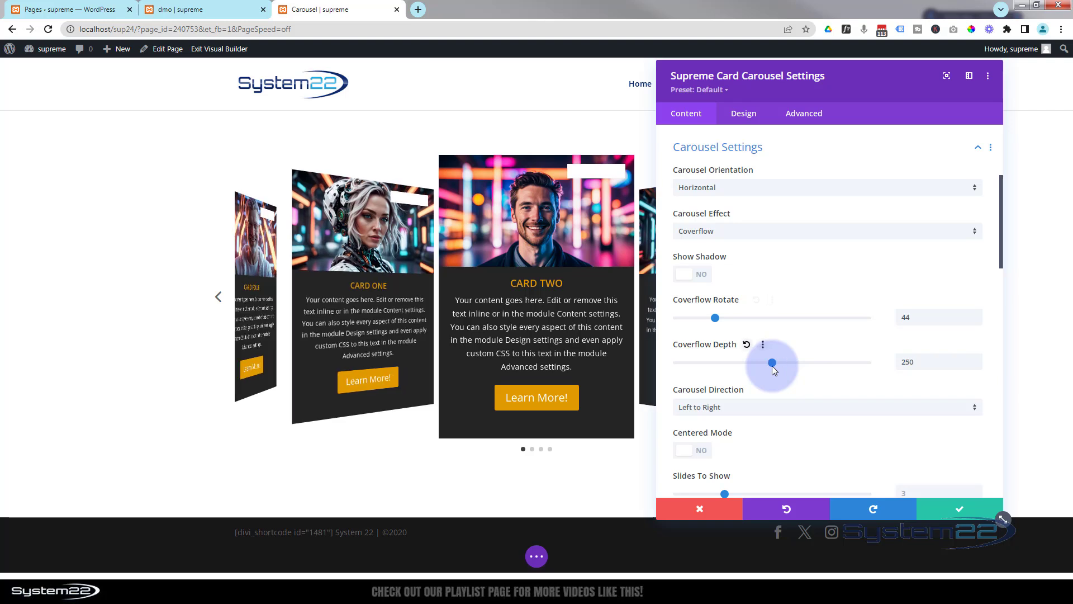
left_click(716, 318)
left_click_drag(719, 321, 698, 328)
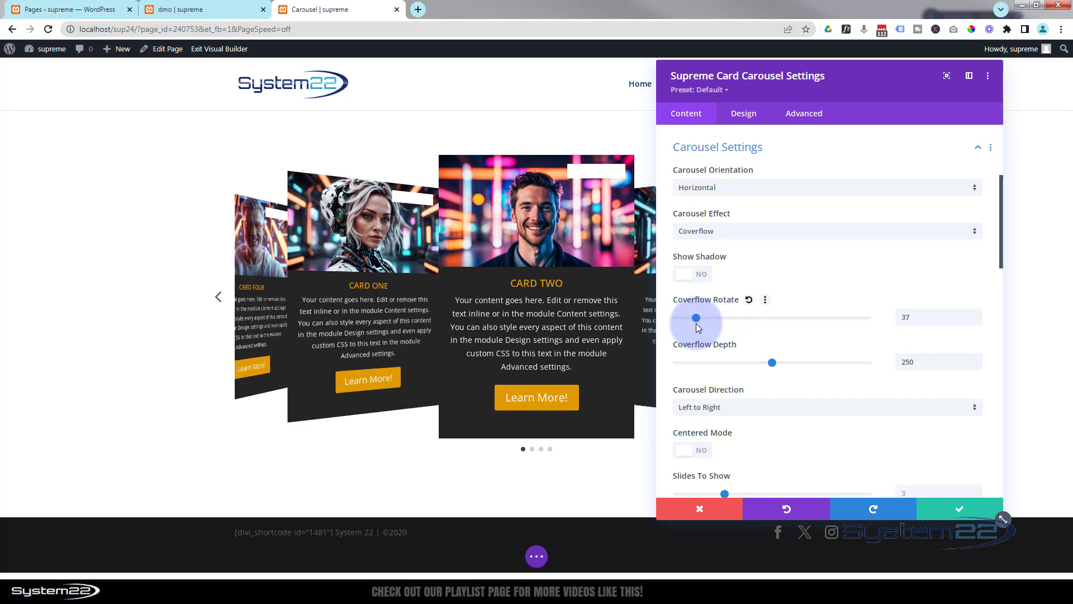
left_click(975, 314)
left_click(974, 314)
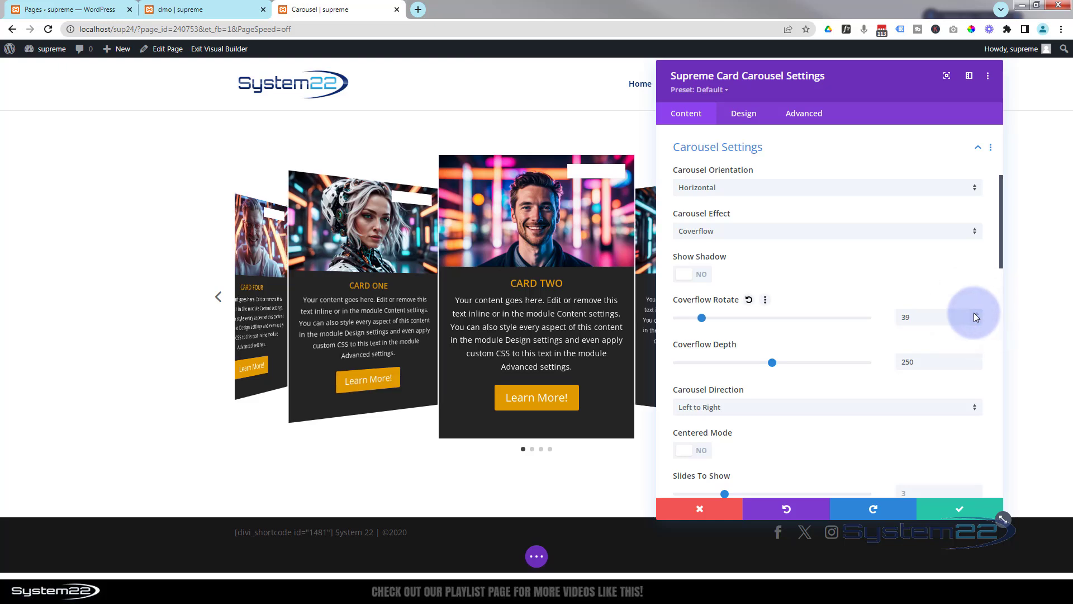
- Check the available Carousel Direction options
scroll(847, 291, "down", 2)
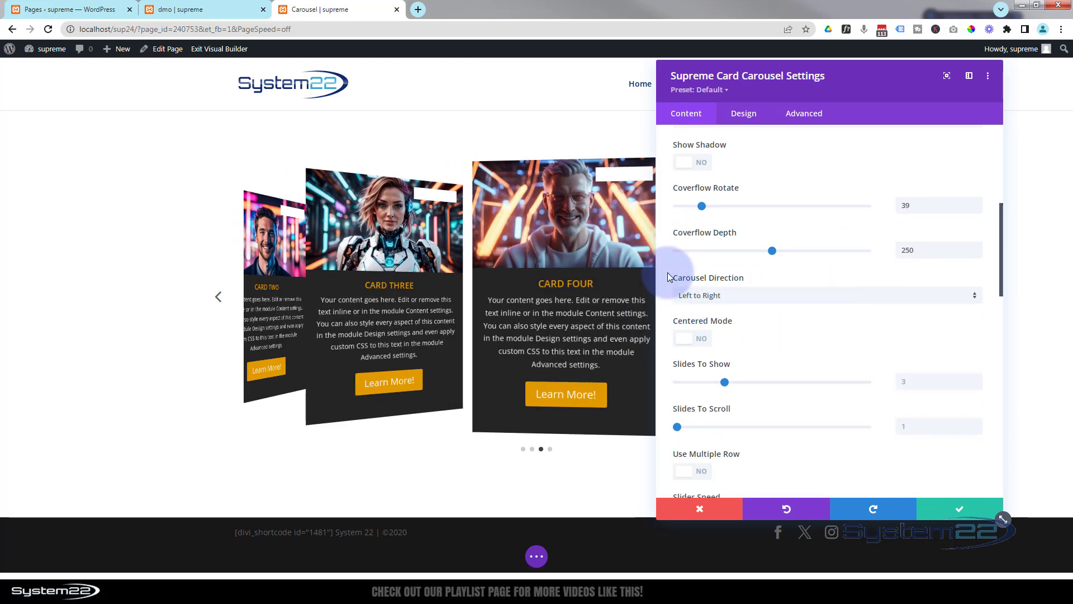
left_click(743, 296)
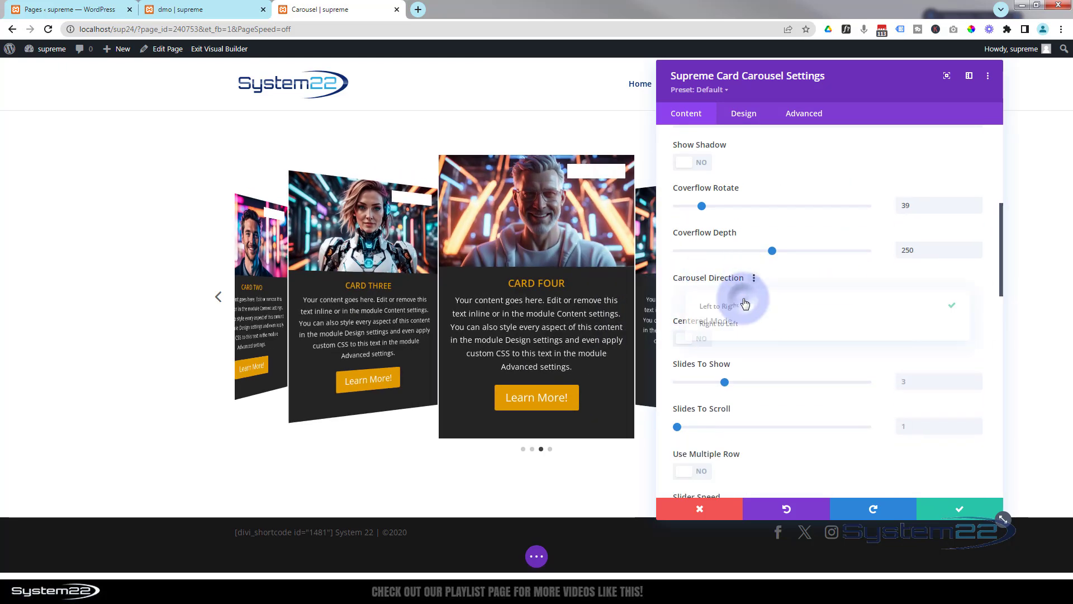
left_click(668, 305)
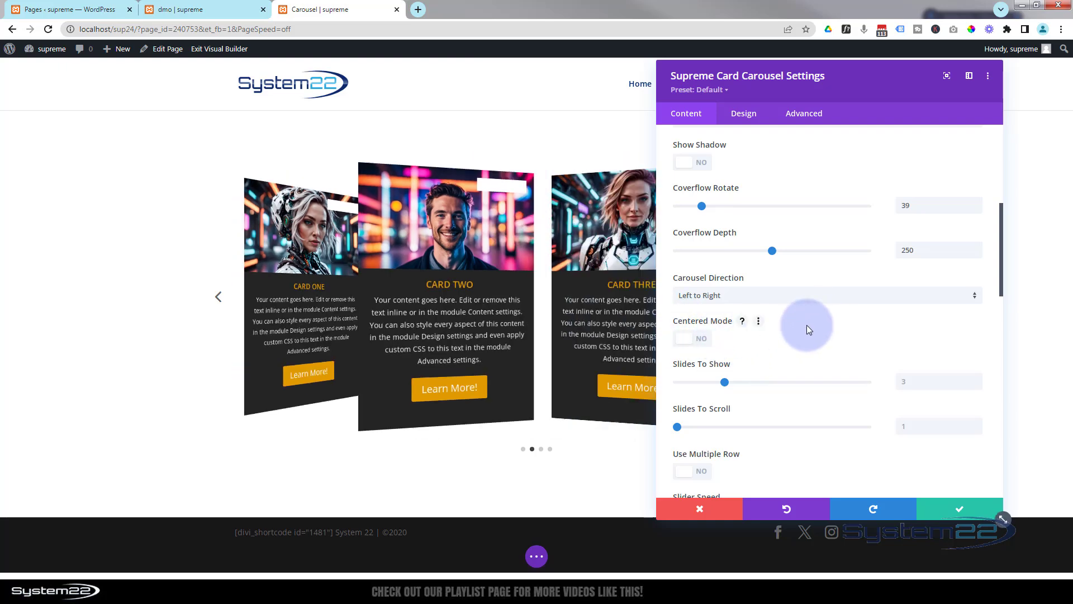
- Set the carousel's Slider Speed to 500
scroll(806, 325, "down", 1)
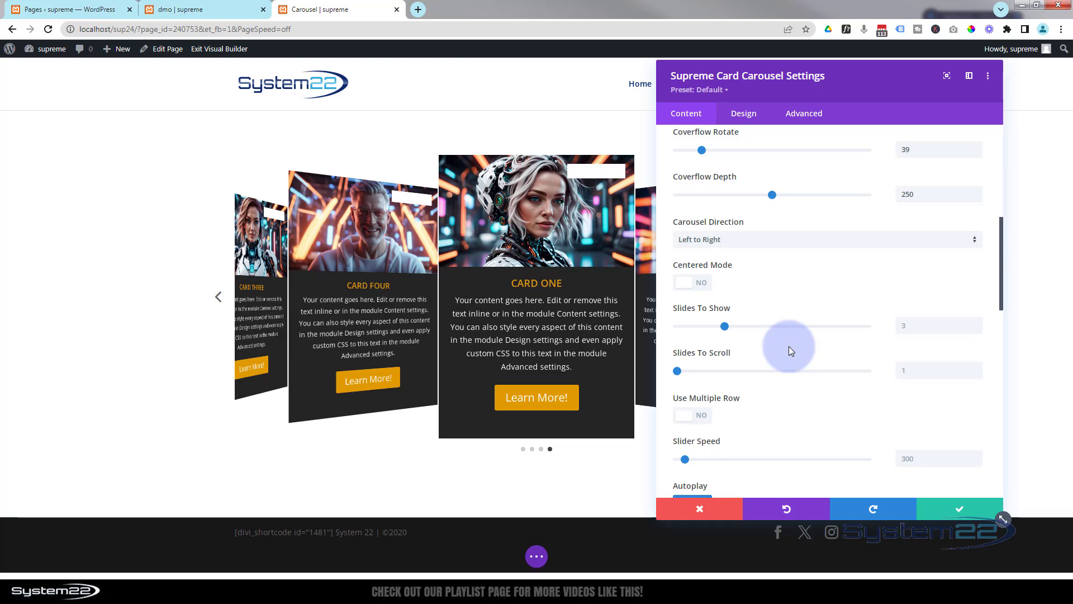
scroll(792, 346, "down", 3)
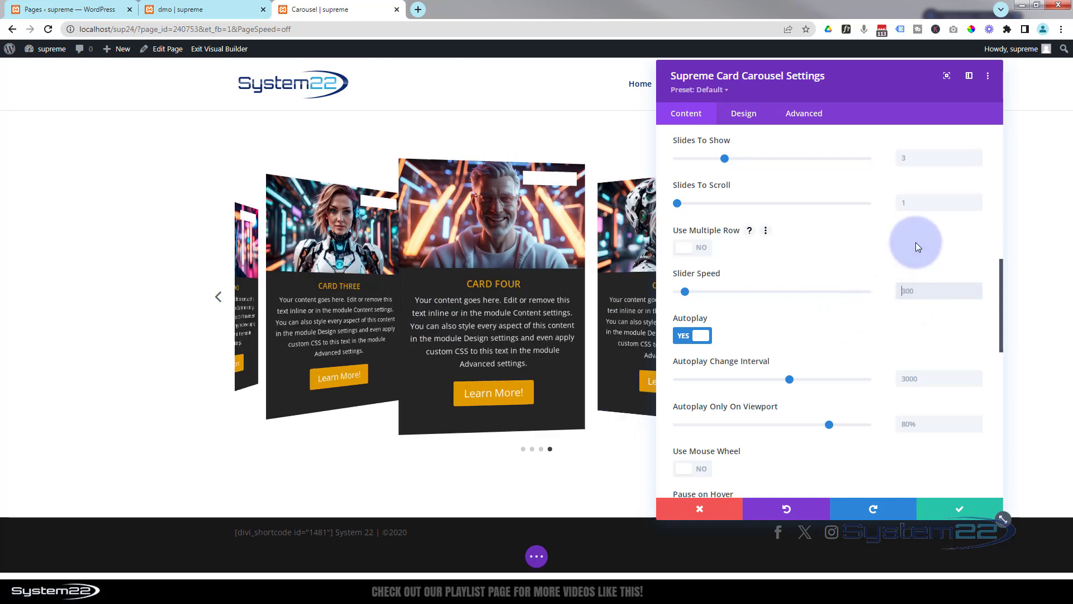
type("500")
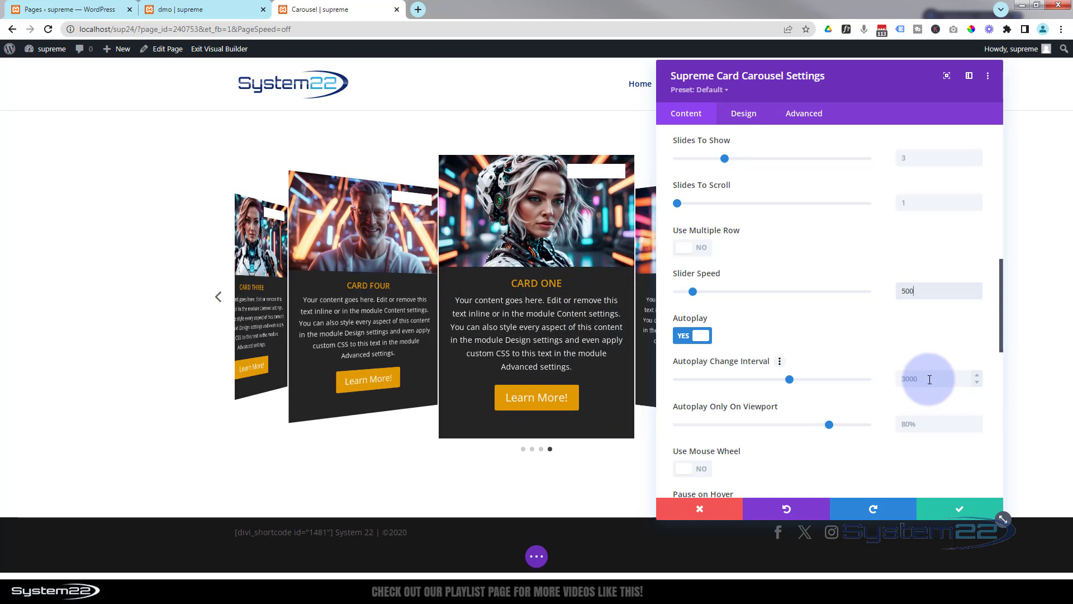
- Set the Autoplay Change Interval to 4000 and turn on Pause on Hover
left_click(929, 379)
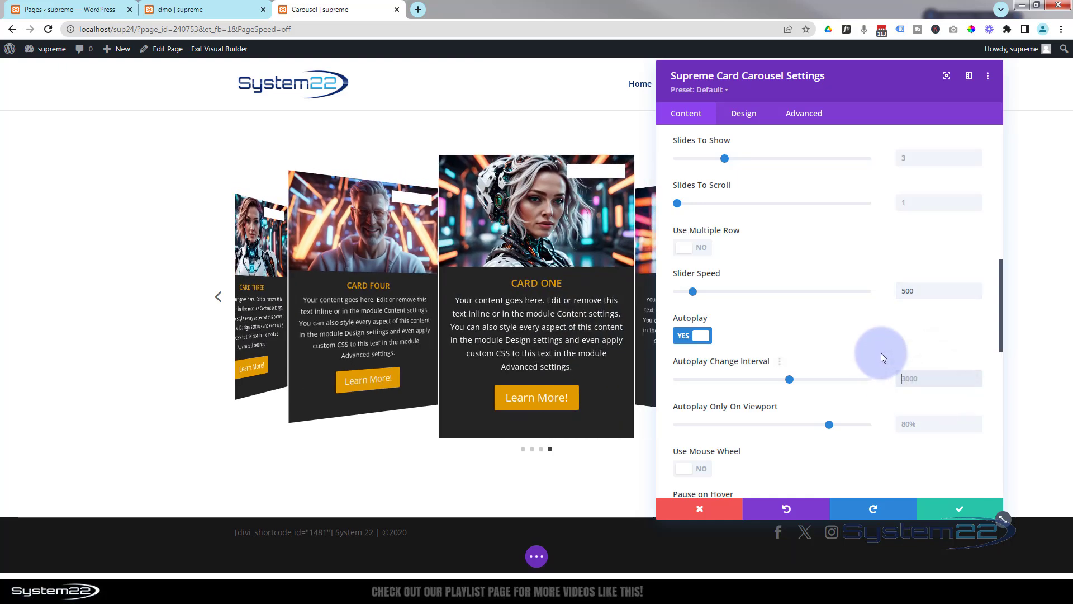
type("4000")
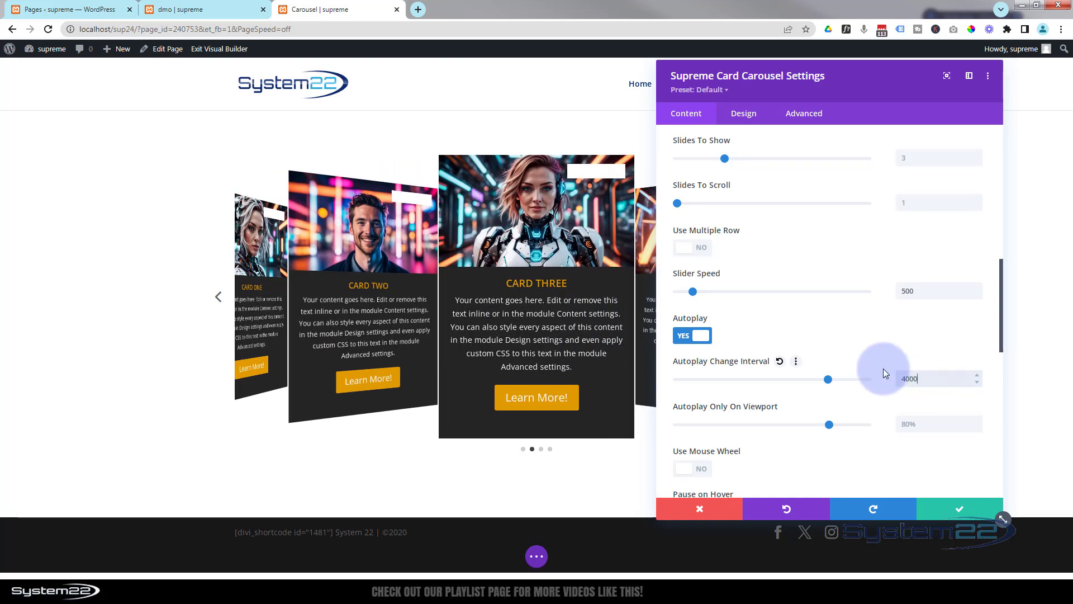
scroll(809, 373, "down", 2)
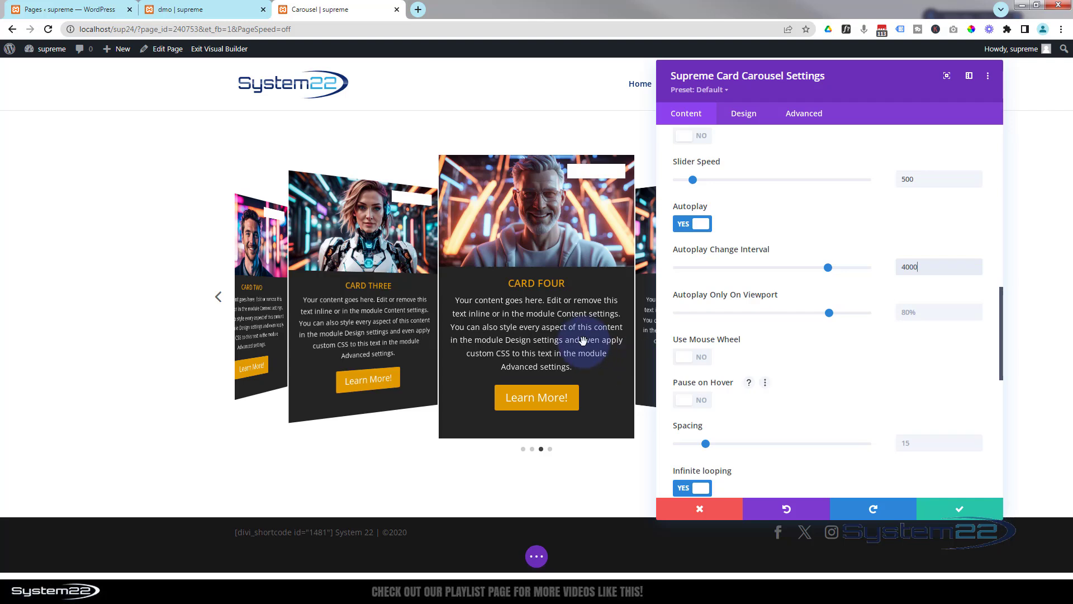
left_click(703, 404)
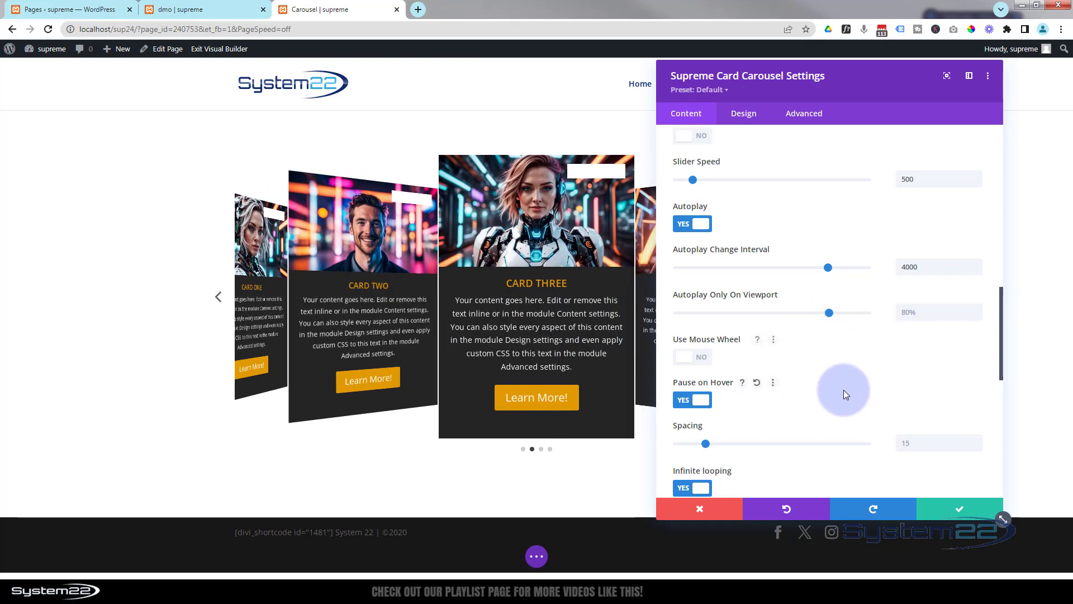
- Try a wider Spacing between the cards and clear it back to the default
scroll(843, 390, "down", 4)
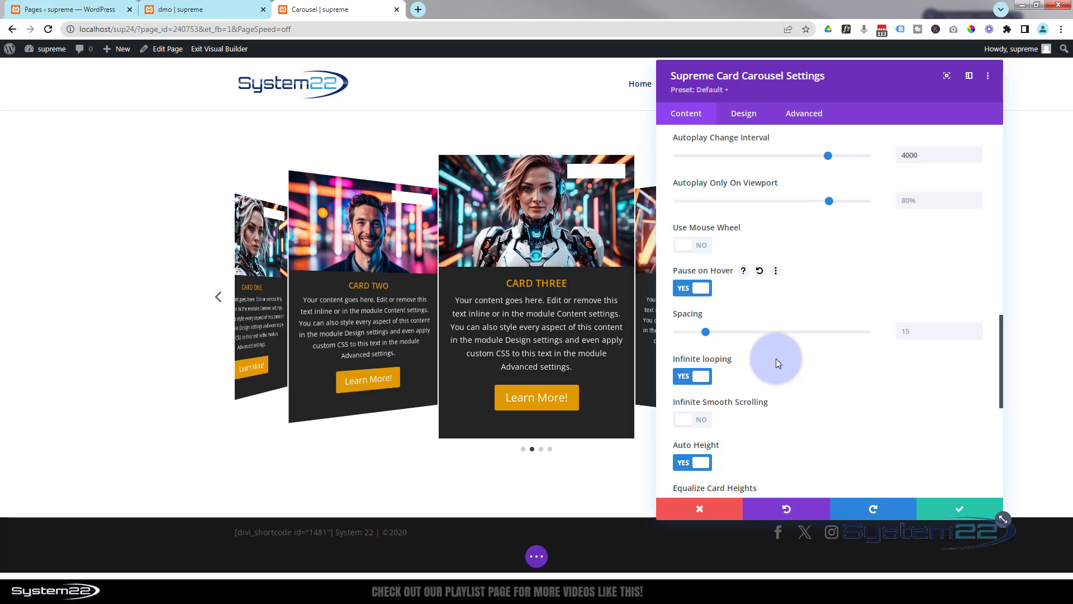
left_click(705, 330)
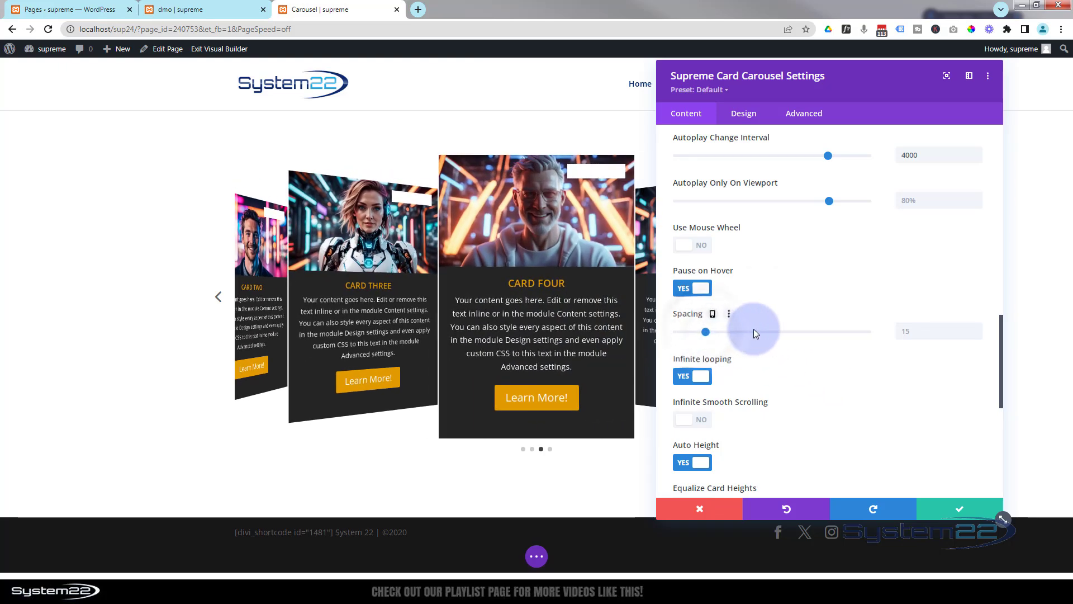
left_click_drag(760, 327, 806, 330)
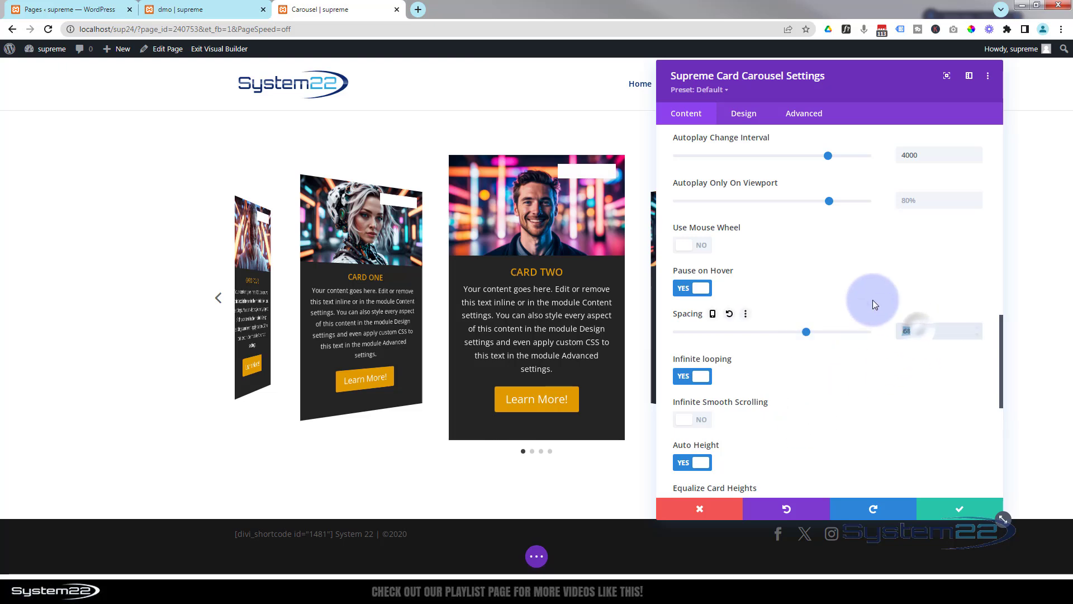
key("BackSpace")
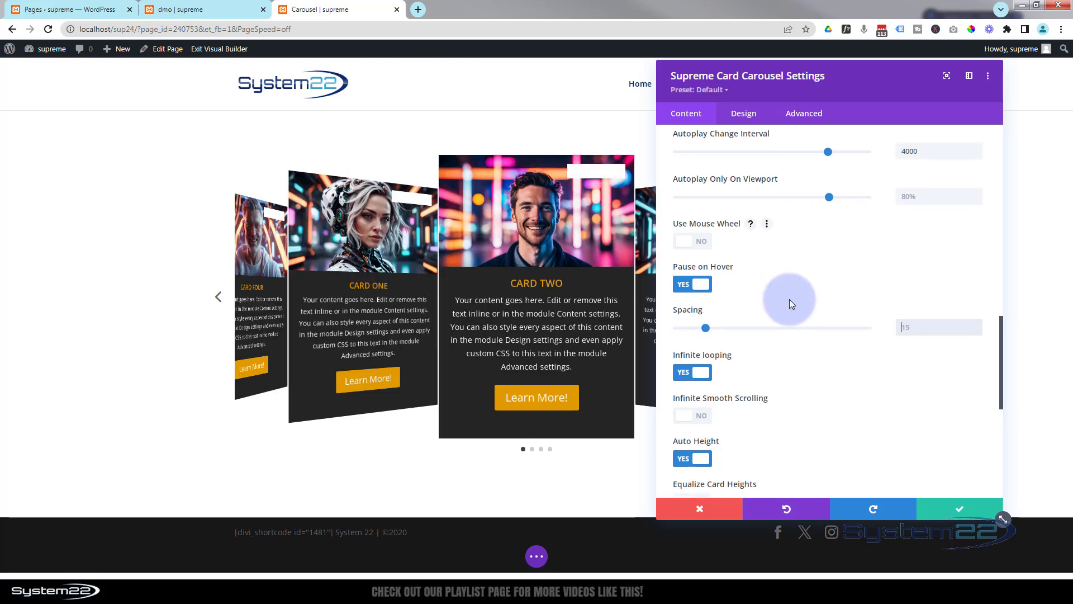
scroll(789, 299, "down", 1)
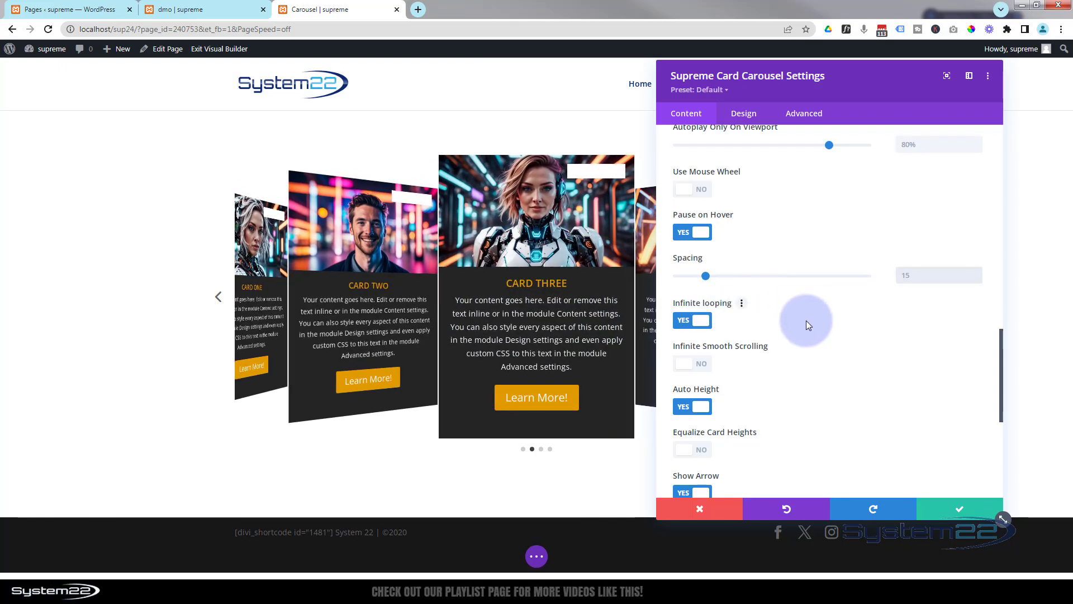
- Try Infinite Smooth Scrolling on the carousel and turn it back off
scroll(806, 320, "down", 1)
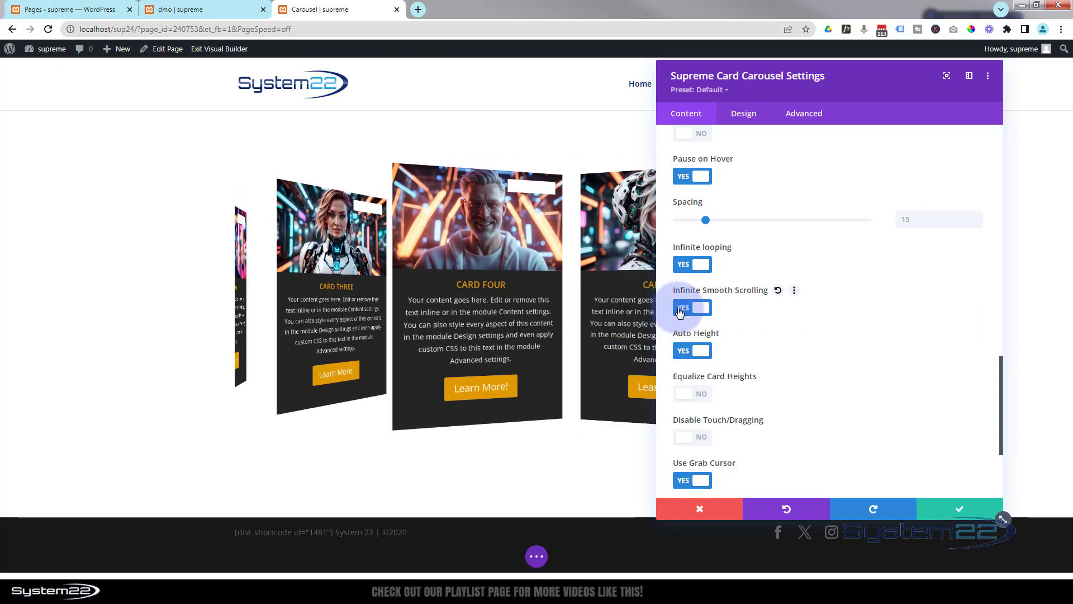
left_click(683, 307)
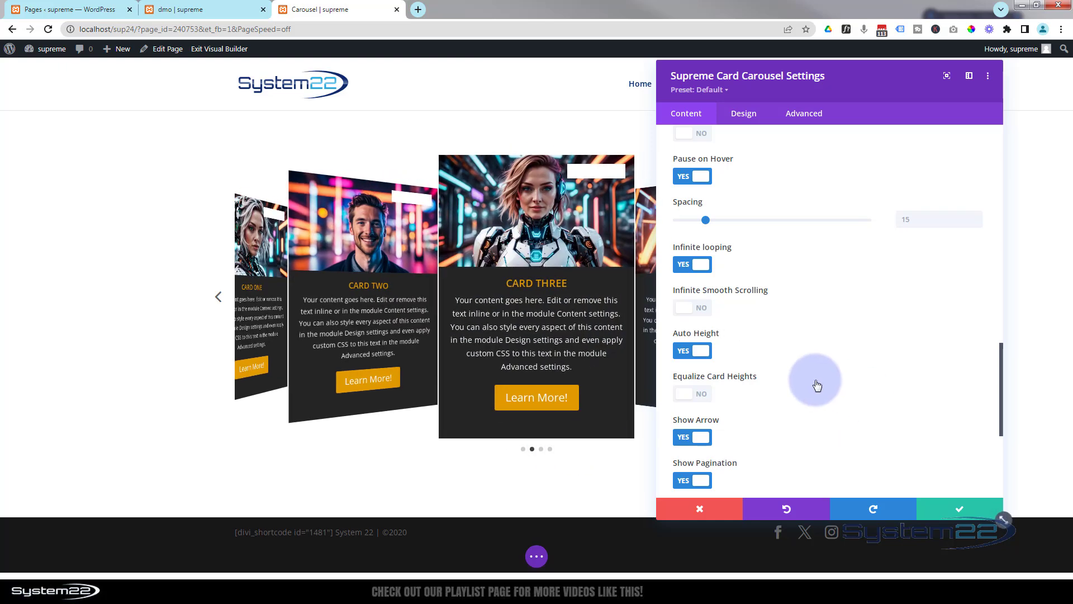
- Review the remaining carousel options for arrows, pagination and touch, and check the Image Settings
scroll(776, 361, "down", 1)
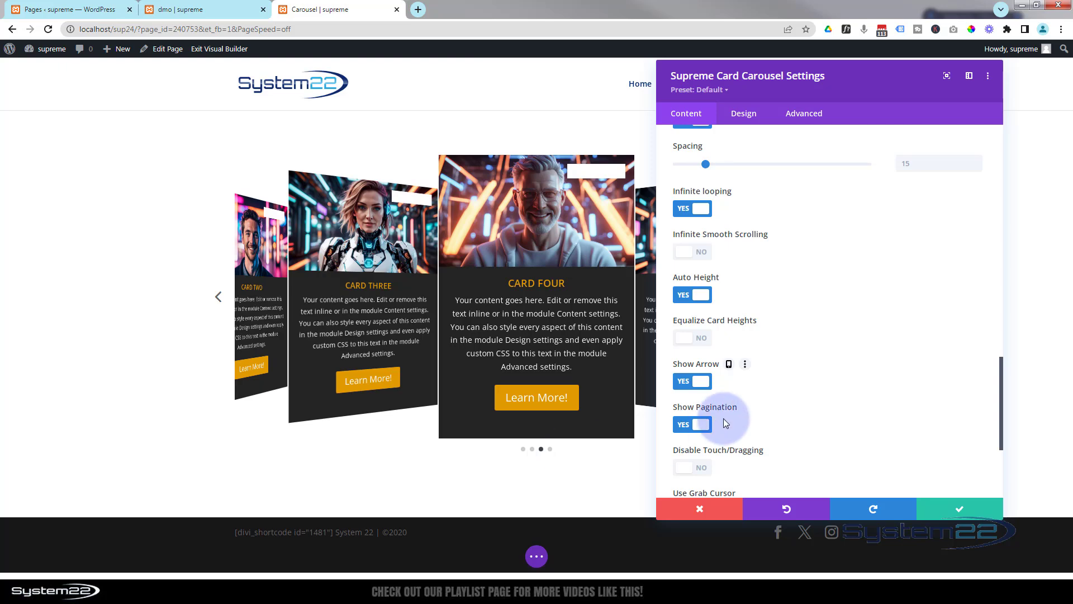
scroll(778, 378, "down", 2)
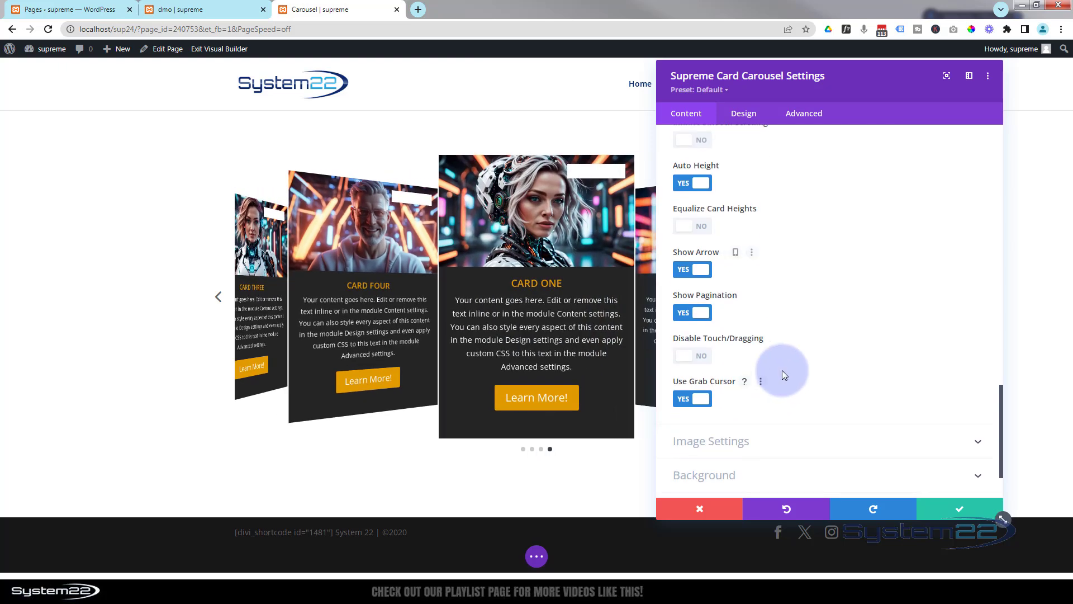
scroll(786, 364, "down", 1)
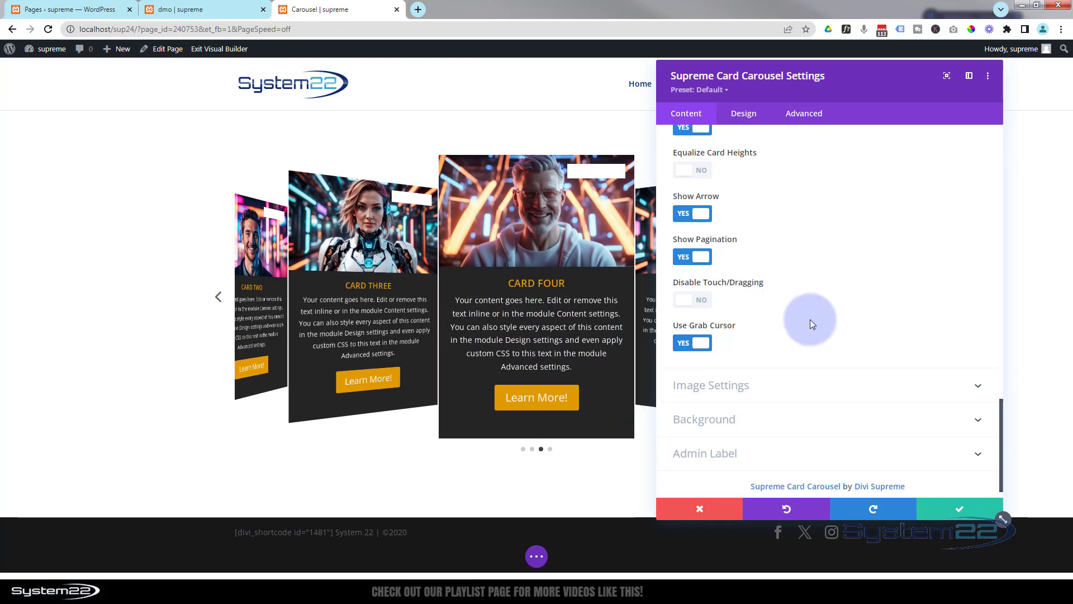
scroll(810, 319, "down", 1)
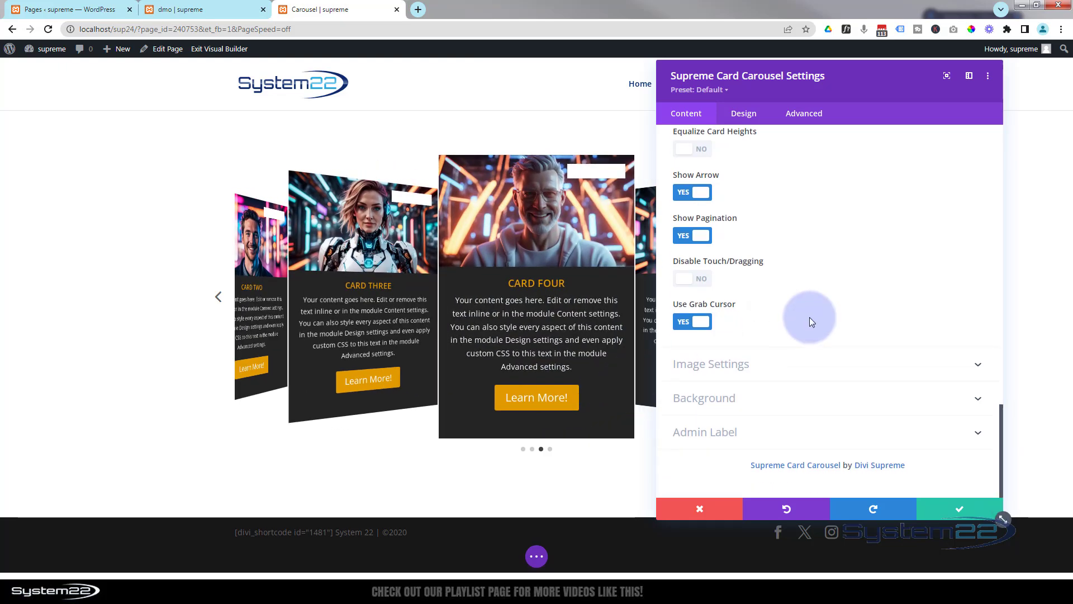
left_click(812, 364)
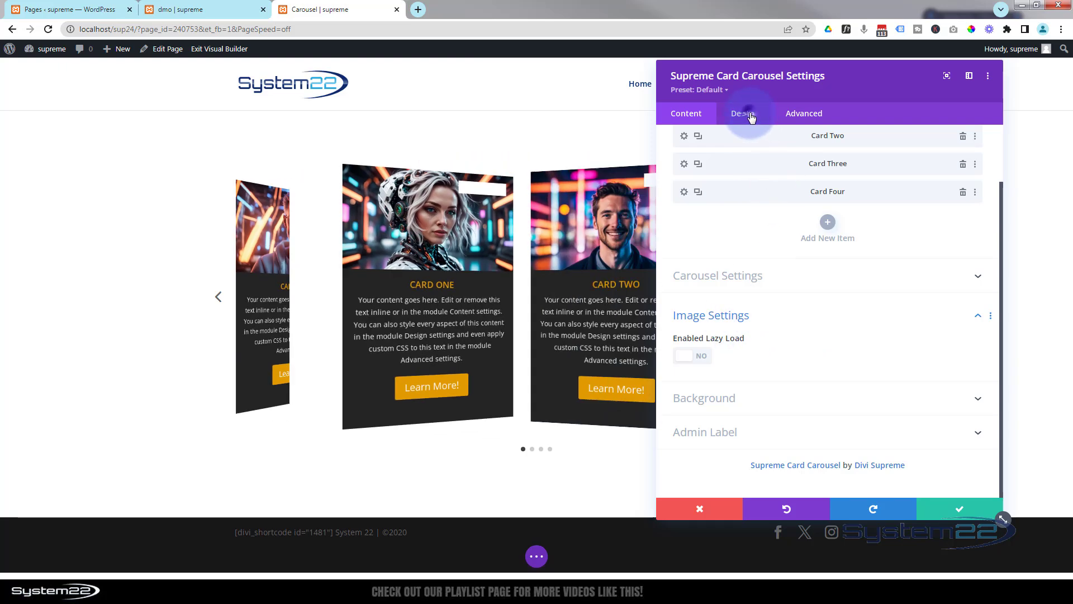
- Try the Inline layout for the carousel cards and return it to Stacked
left_click(749, 115)
scroll(830, 296, "up", 5)
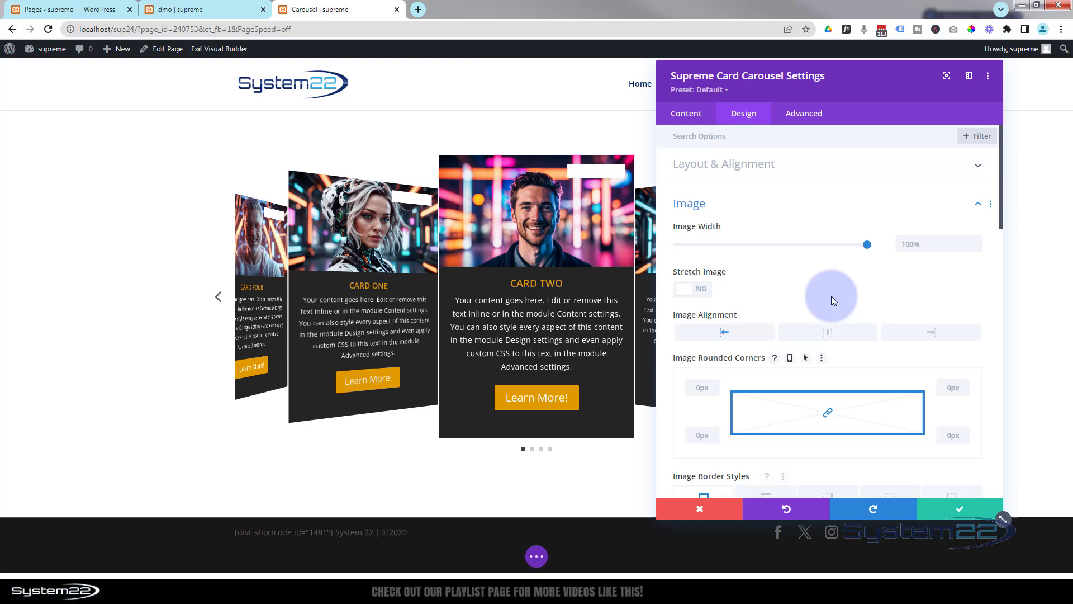
left_click(775, 168)
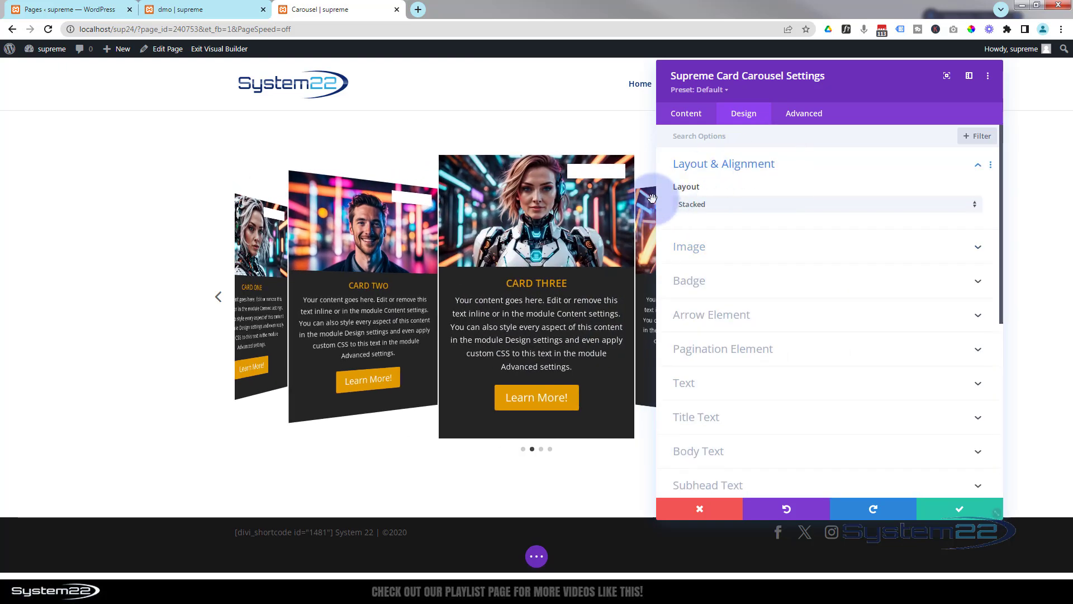
left_click(732, 207)
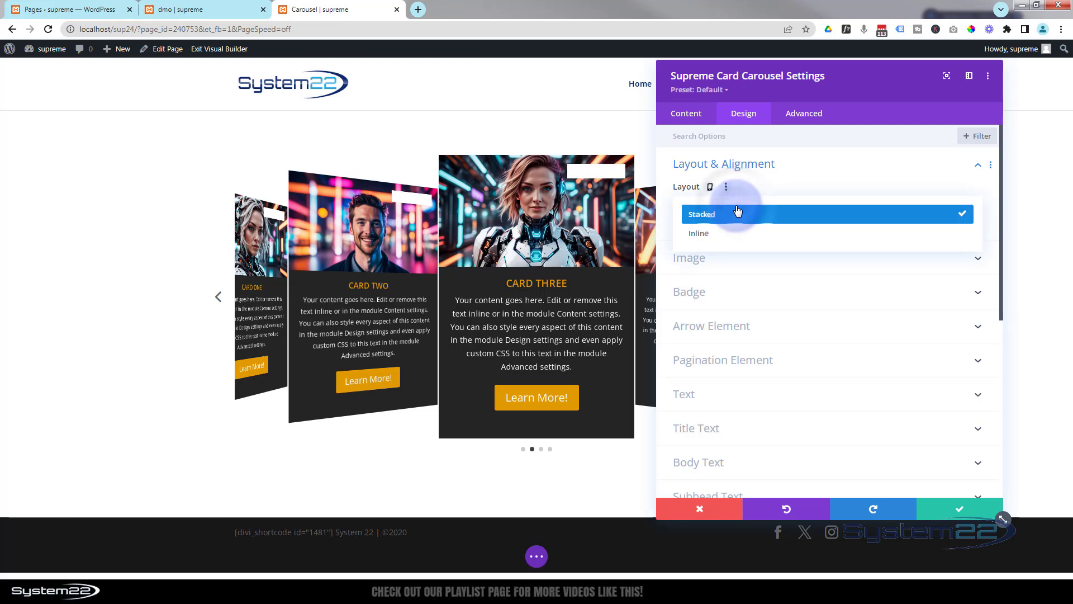
left_click(723, 233)
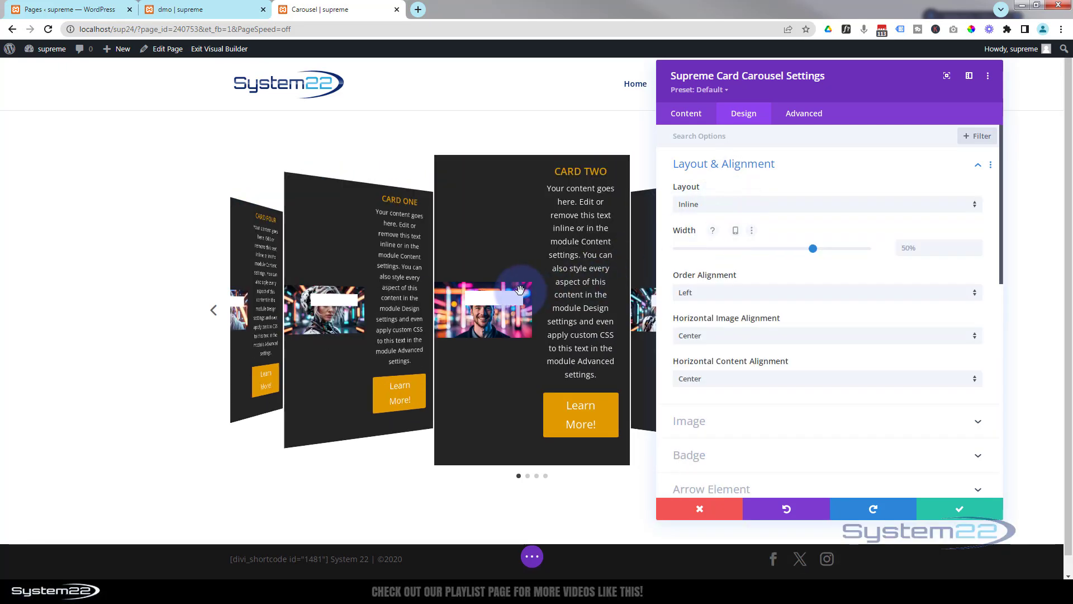
left_click(711, 207)
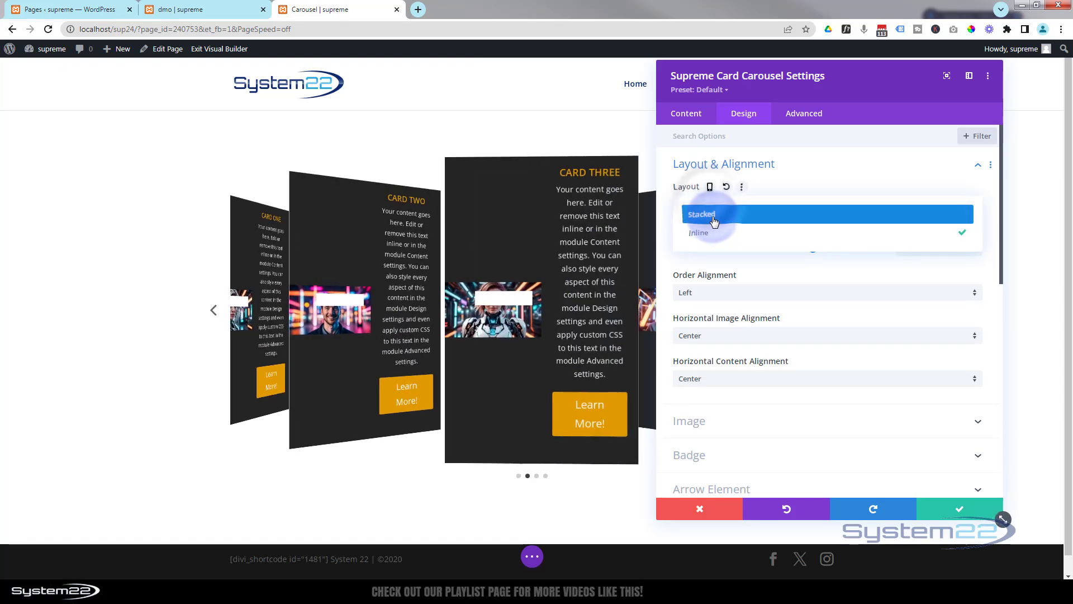
left_click(701, 214)
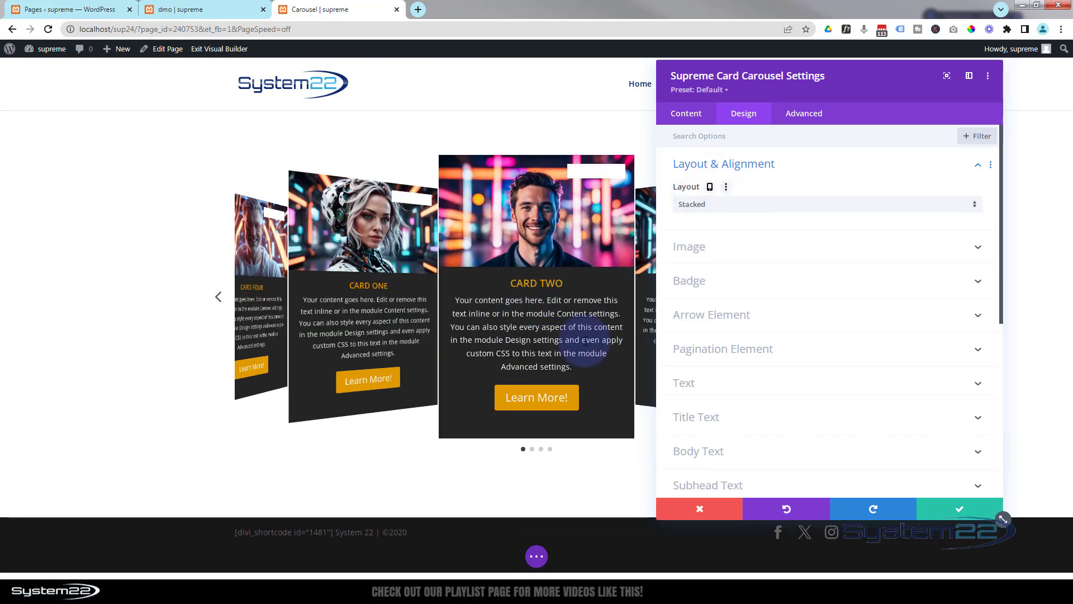
- Look over the Image design options and set the carousel's Arrow Color to orange #e09900
left_click(763, 247)
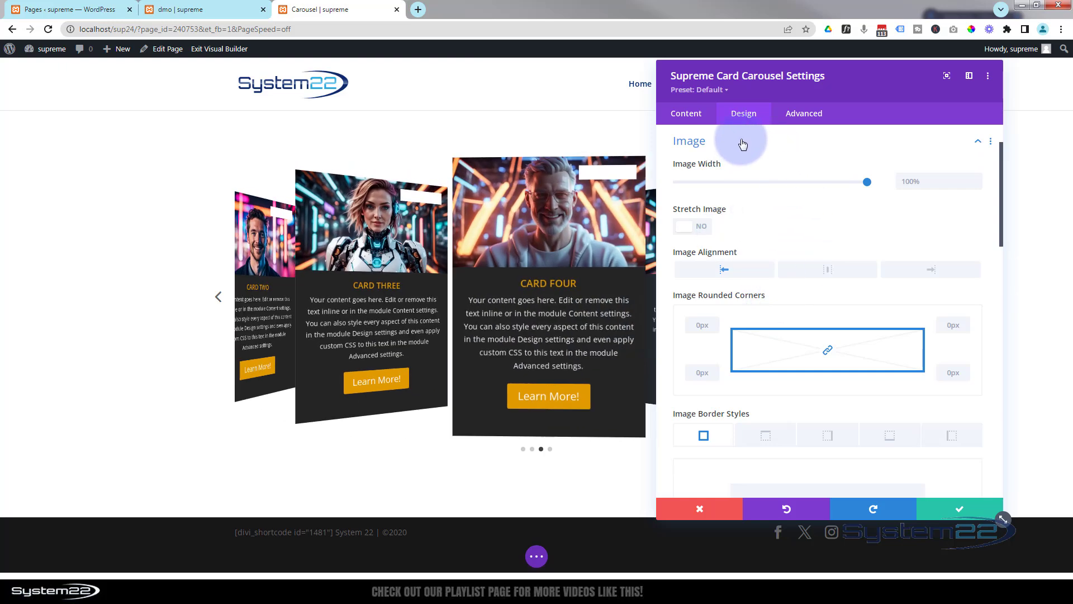
left_click(742, 144)
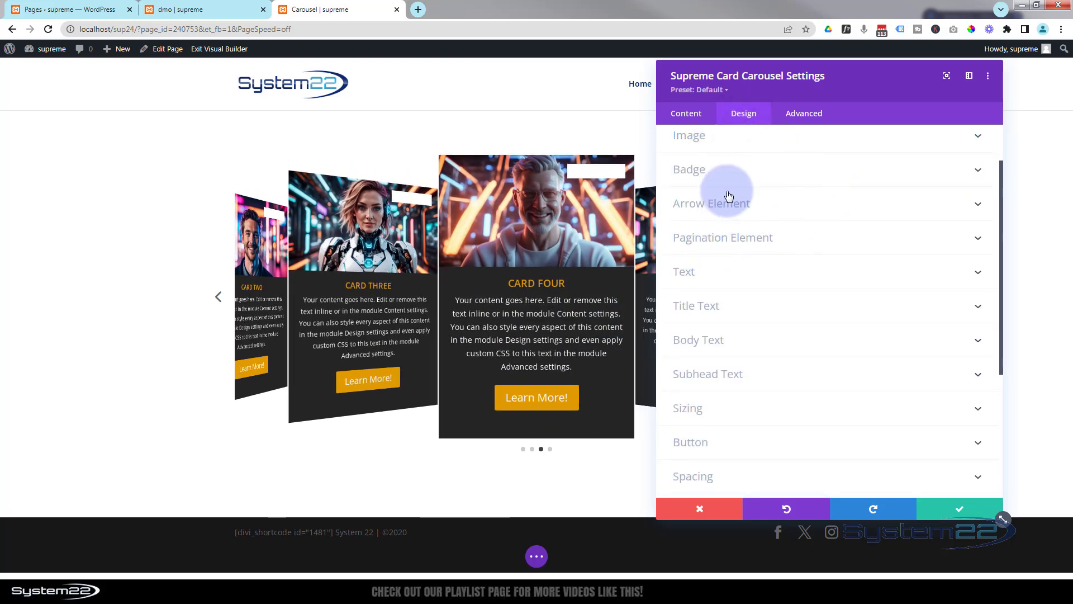
left_click(749, 208)
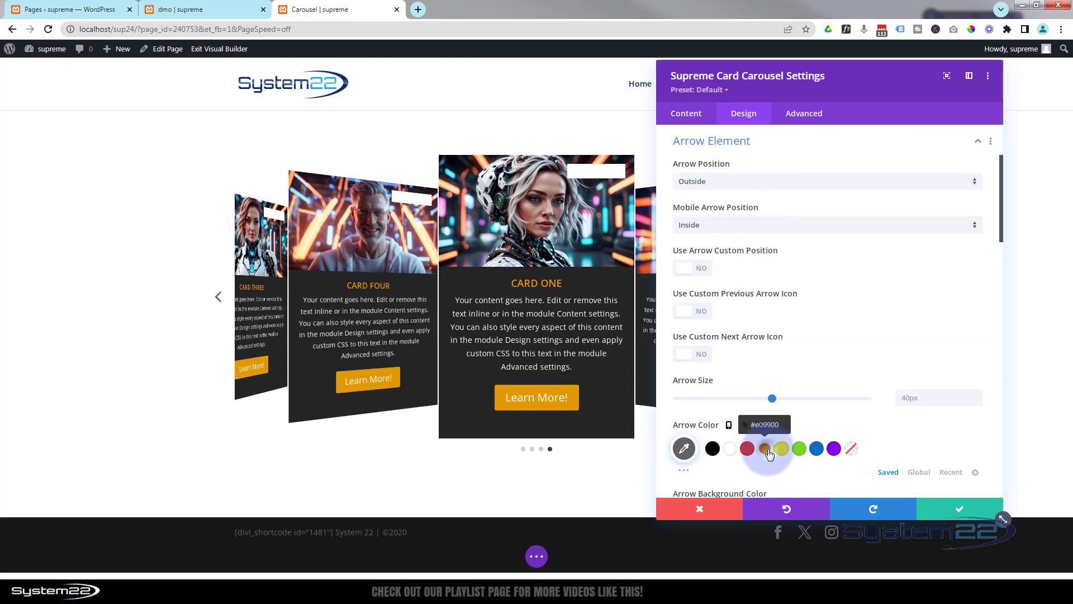
left_click(767, 450)
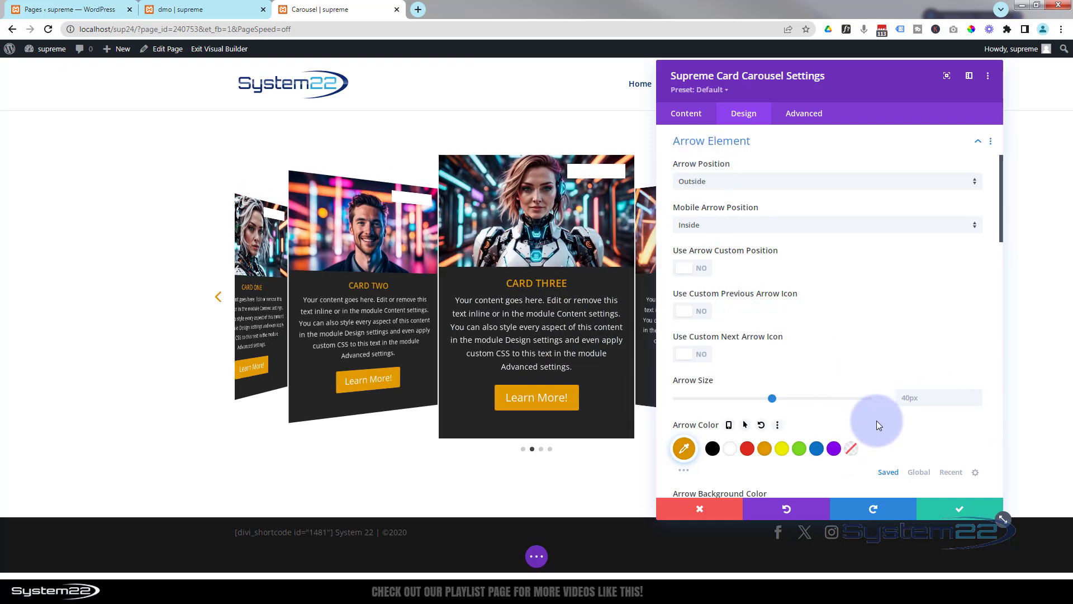
- Set the Pagination Active Color to #e09900 and the In-Active Color to white, and save the carousel settings
scroll(873, 394, "down", 3)
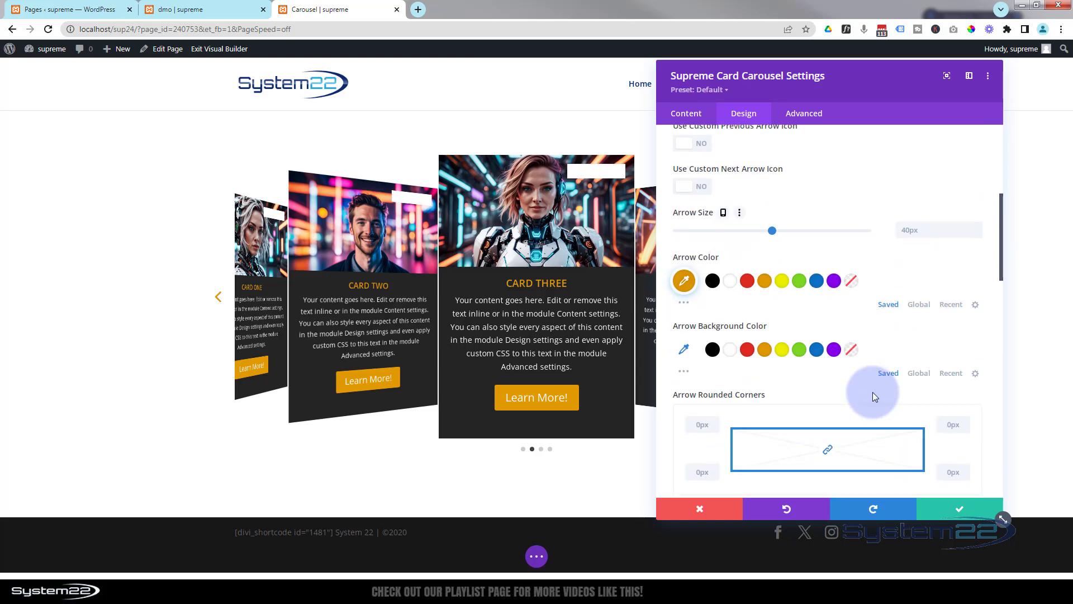
scroll(872, 393, "down", 10)
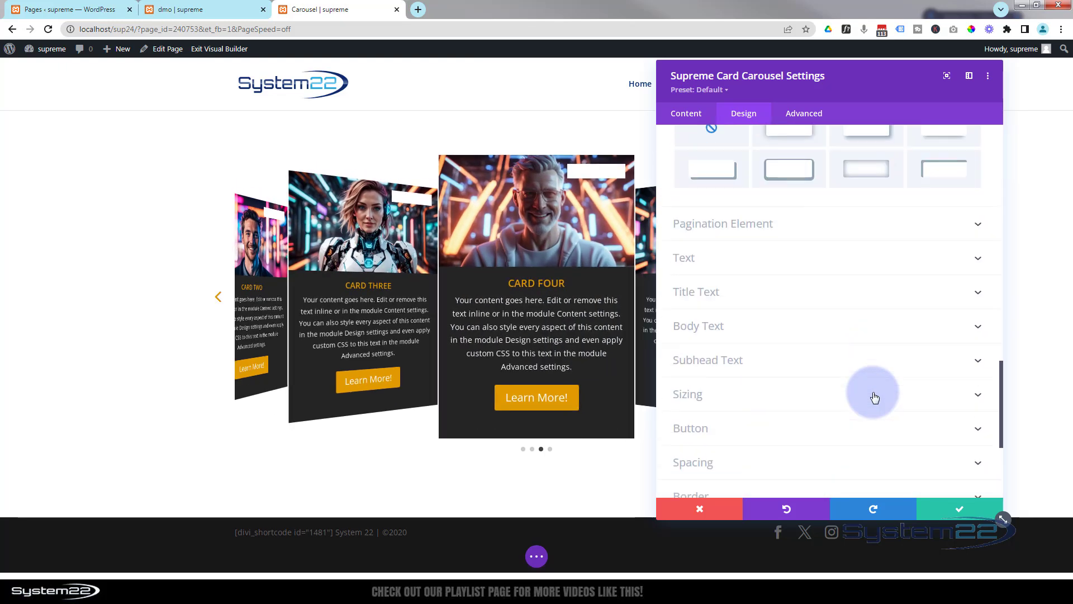
left_click(813, 228)
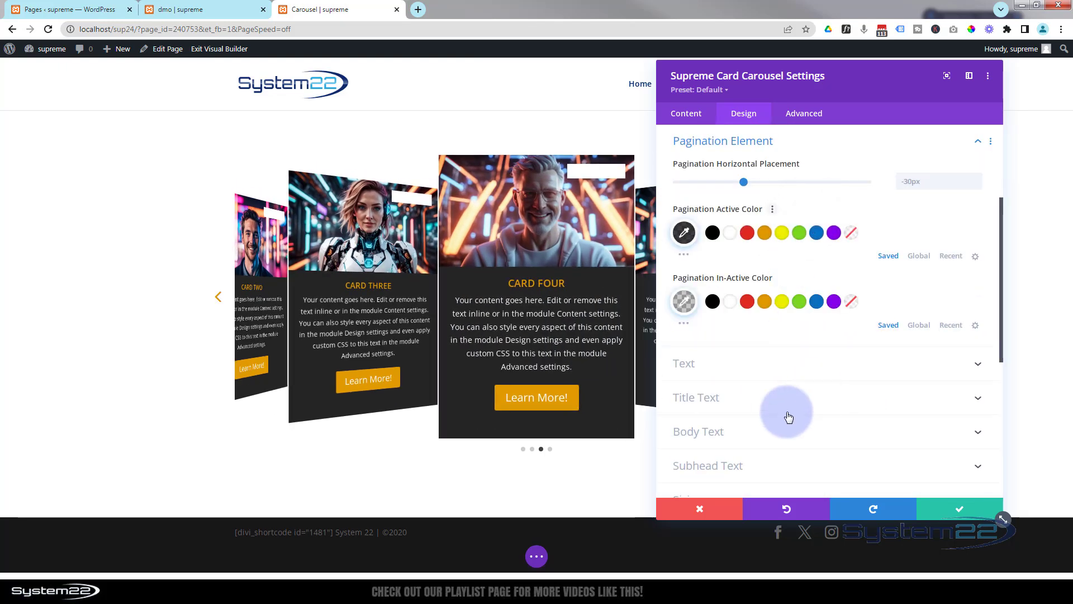
left_click(765, 233)
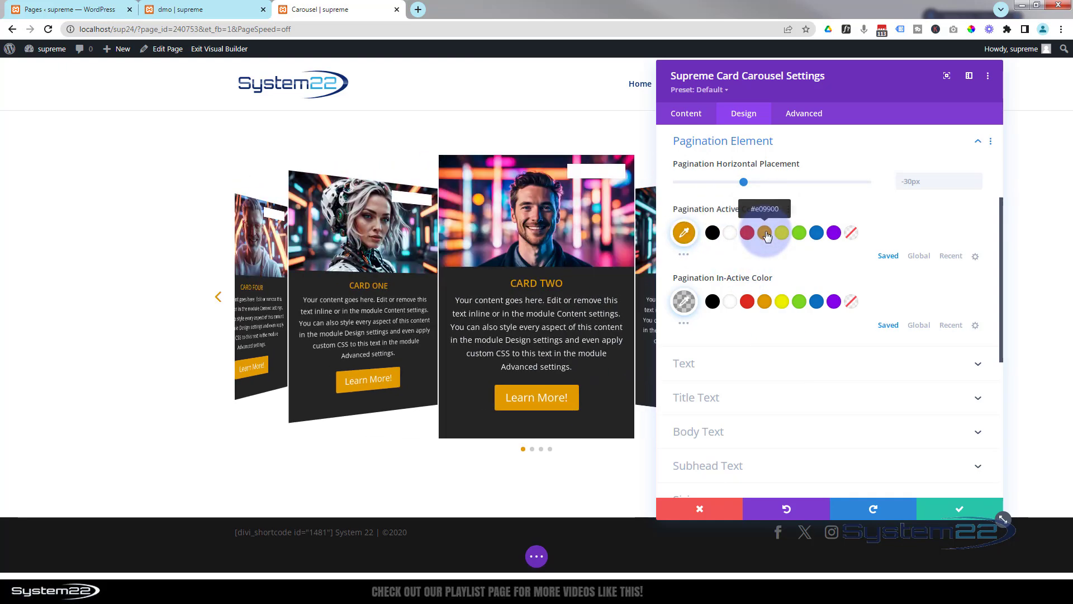
left_click(730, 302)
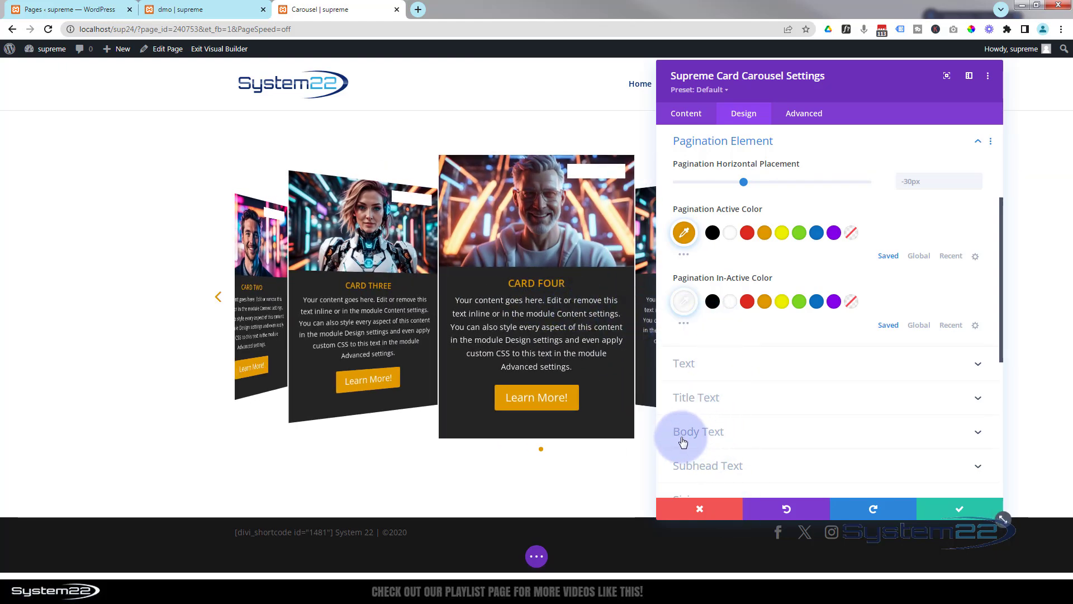
scroll(805, 362, "down", 3)
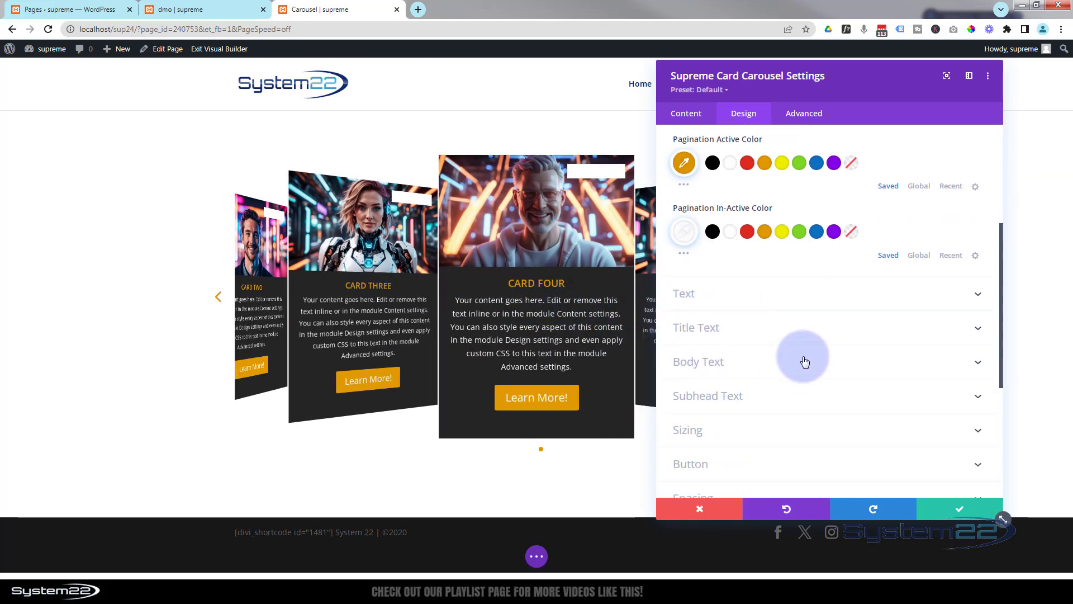
scroll(805, 361, "down", 3)
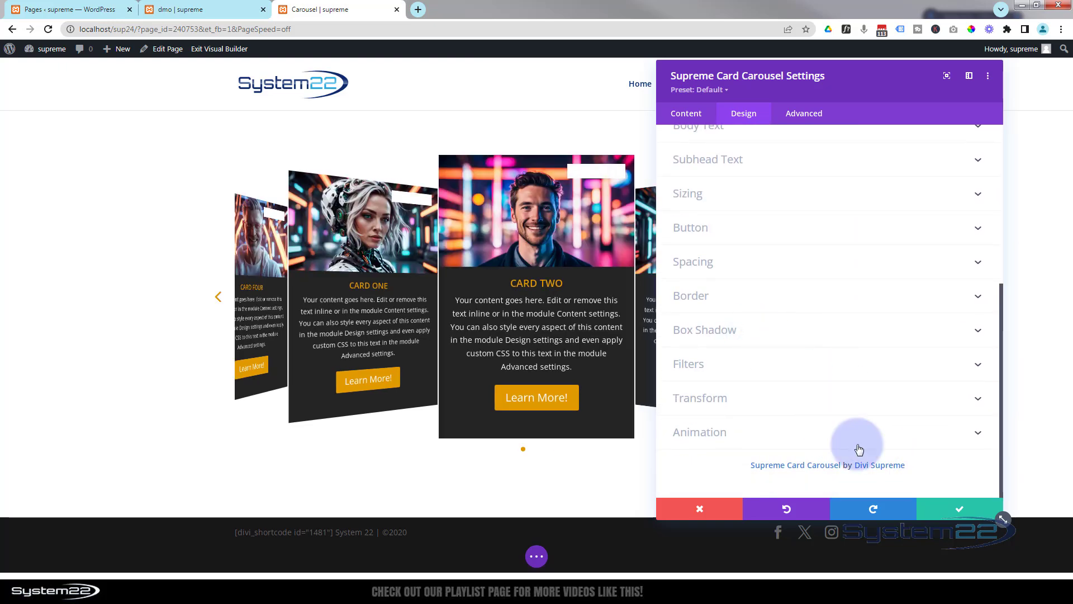
left_click(951, 509)
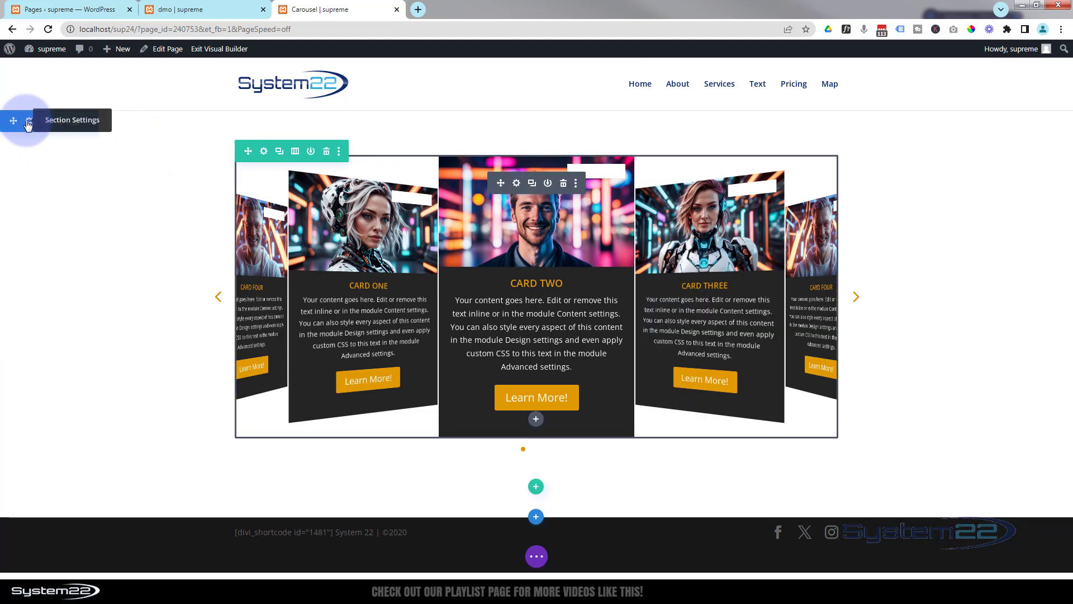
- Give the section containing the carousel a black background and save the section settings
left_click(28, 123)
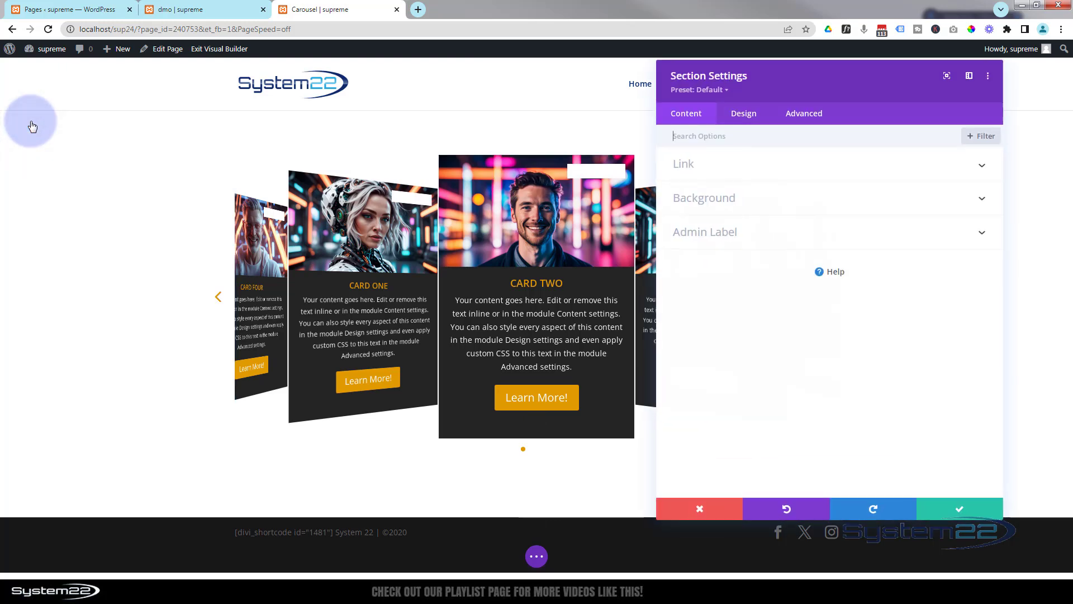
left_click(770, 205)
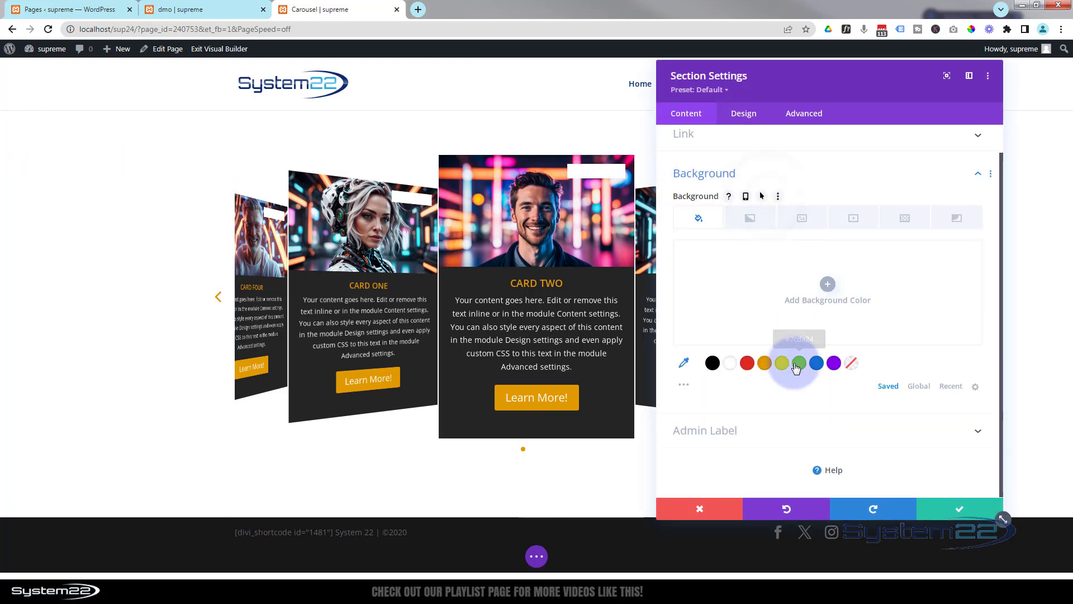
left_click(713, 364)
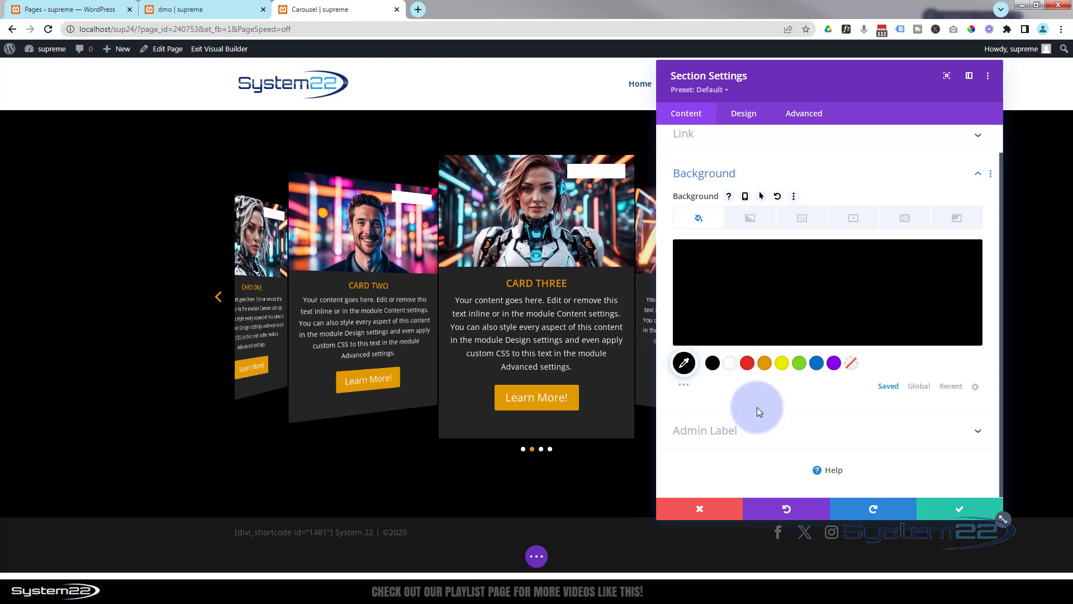
left_click(952, 510)
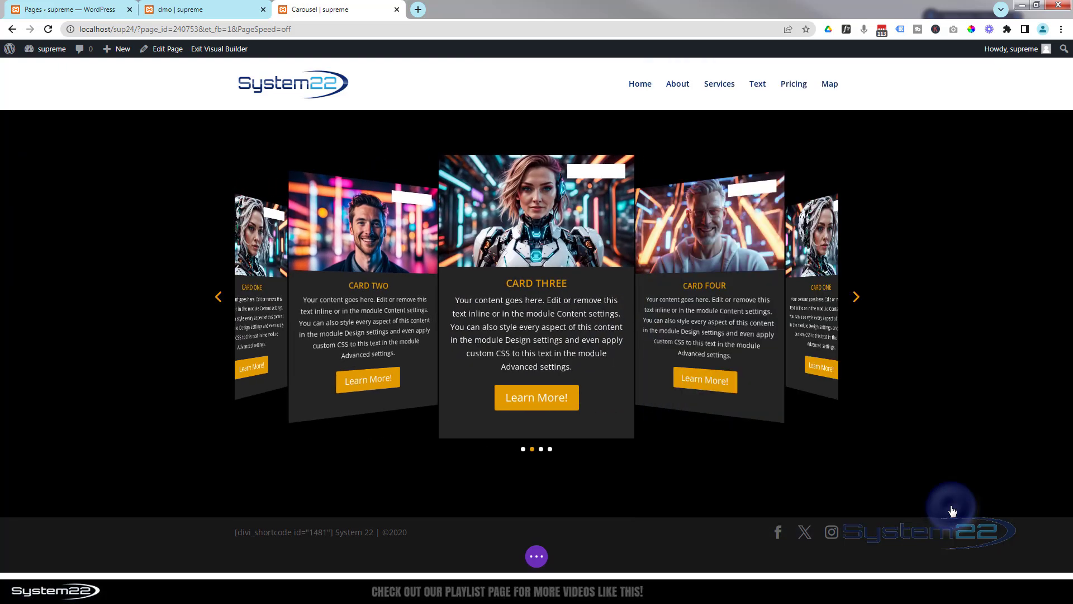
- Save the page as a draft and exit the visual builder to view the carousel on the front end
left_click(538, 557)
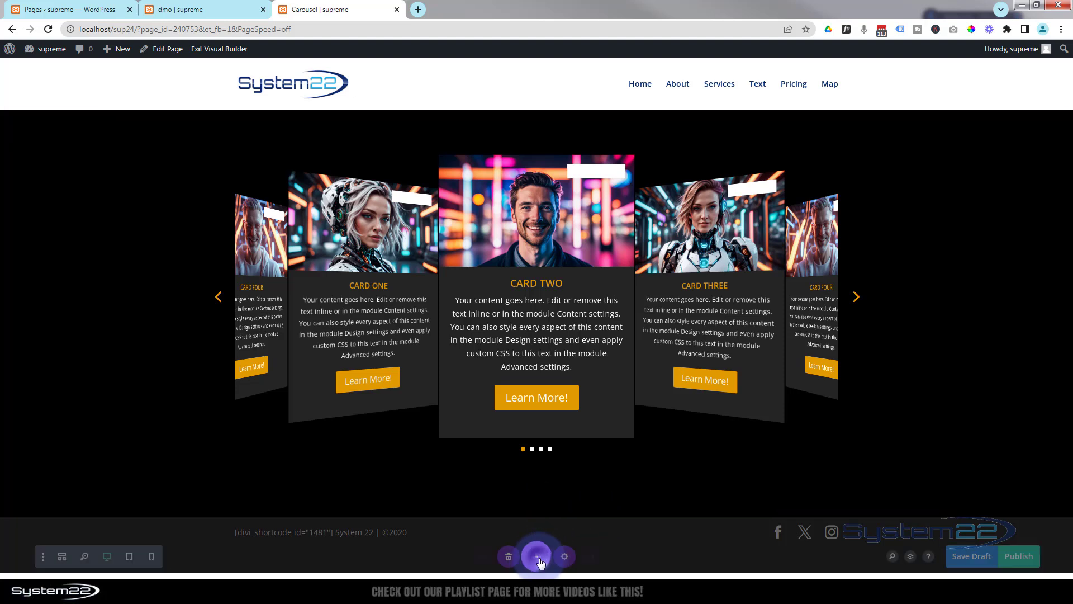
left_click(987, 556)
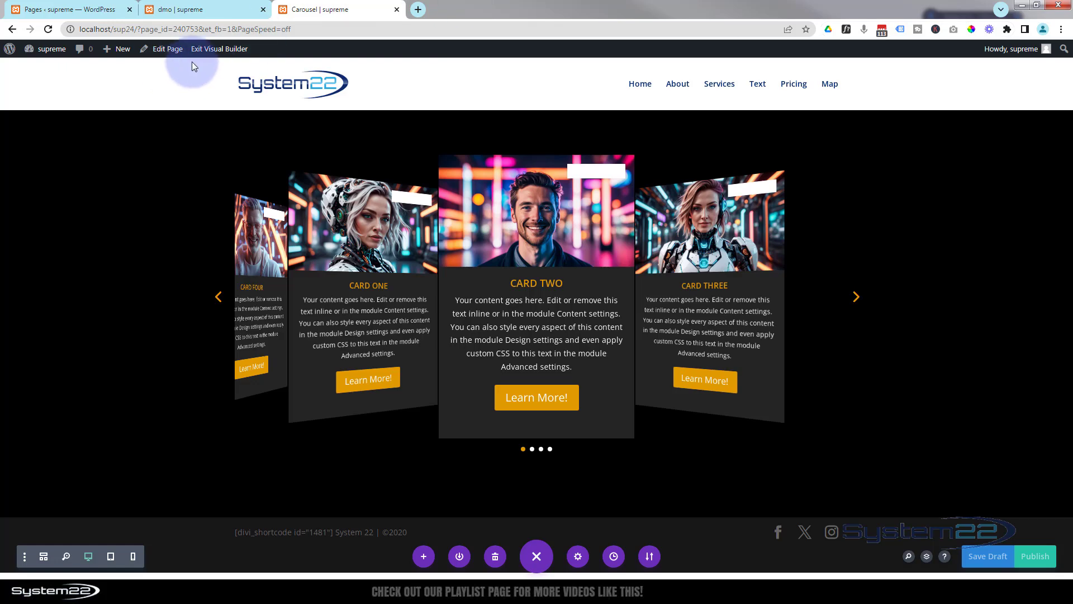
left_click(203, 49)
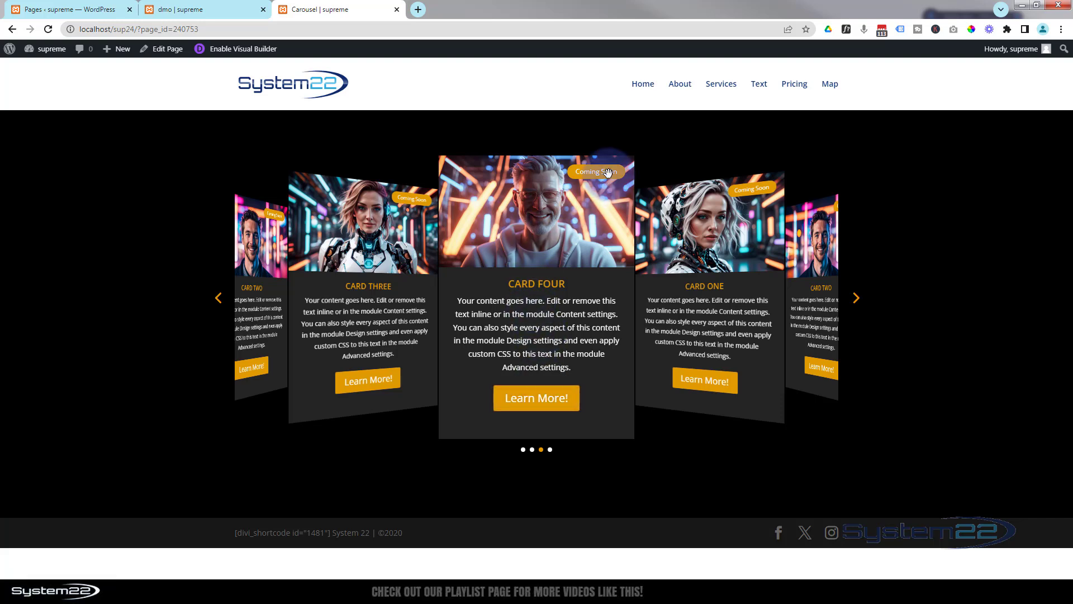
left_click(572, 335)
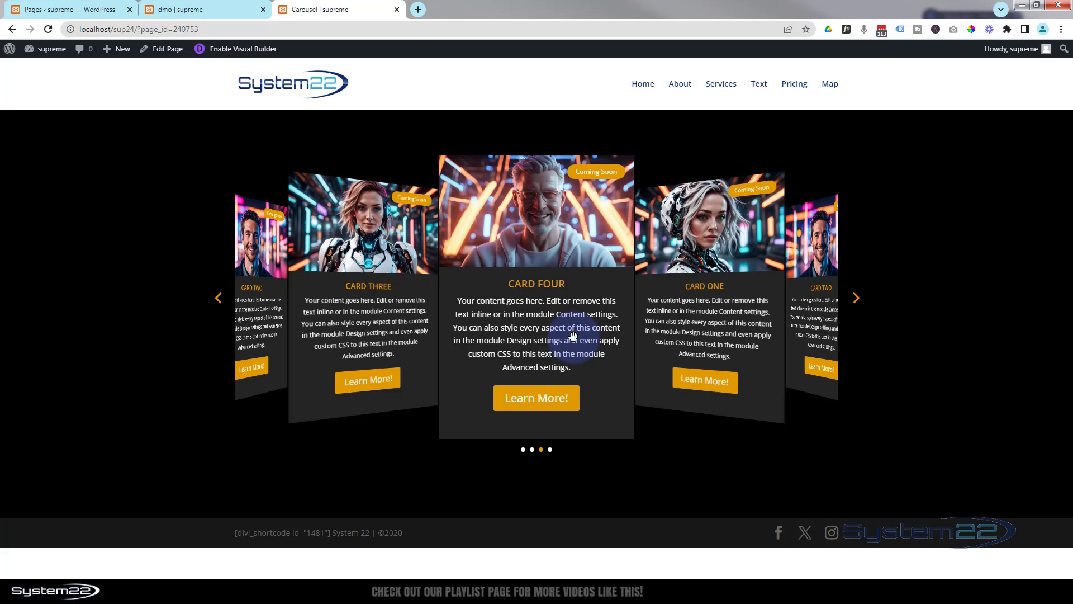
left_click(1030, 253)
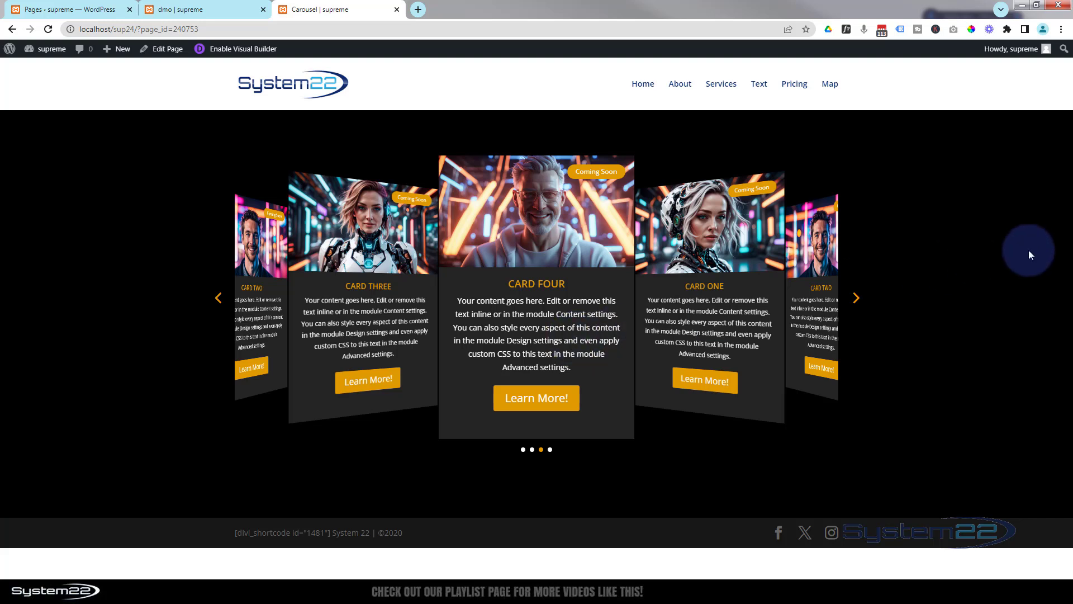